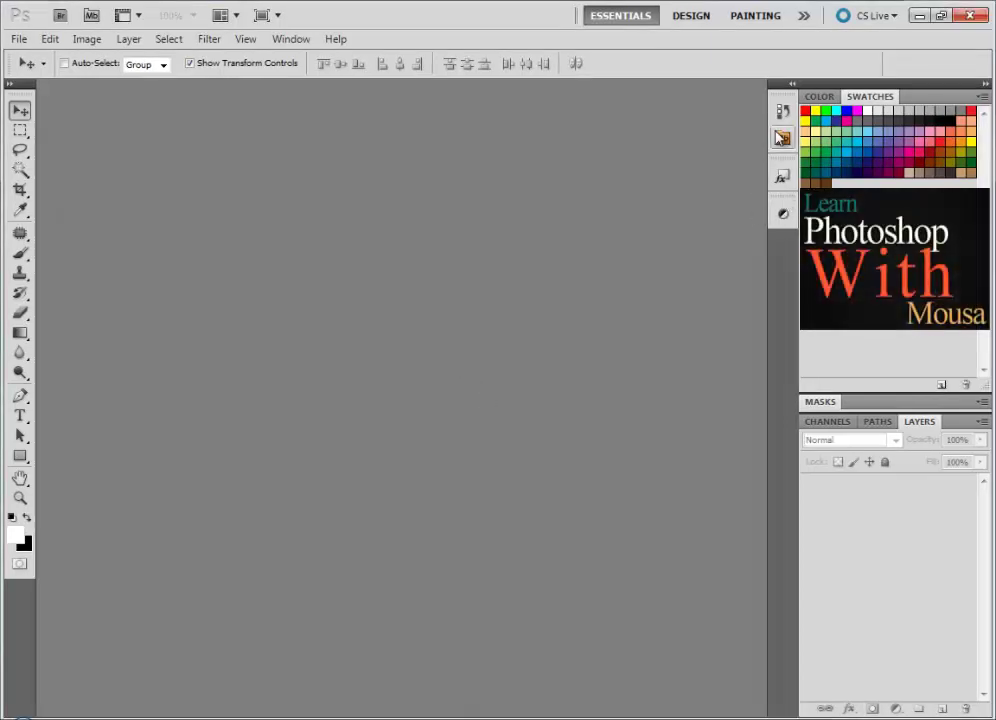
- Open Hollow-Head-Portrait.jpg from the Men folder in Mini Bridge
{"action": "left_click", "coordinate": [781, 138]}
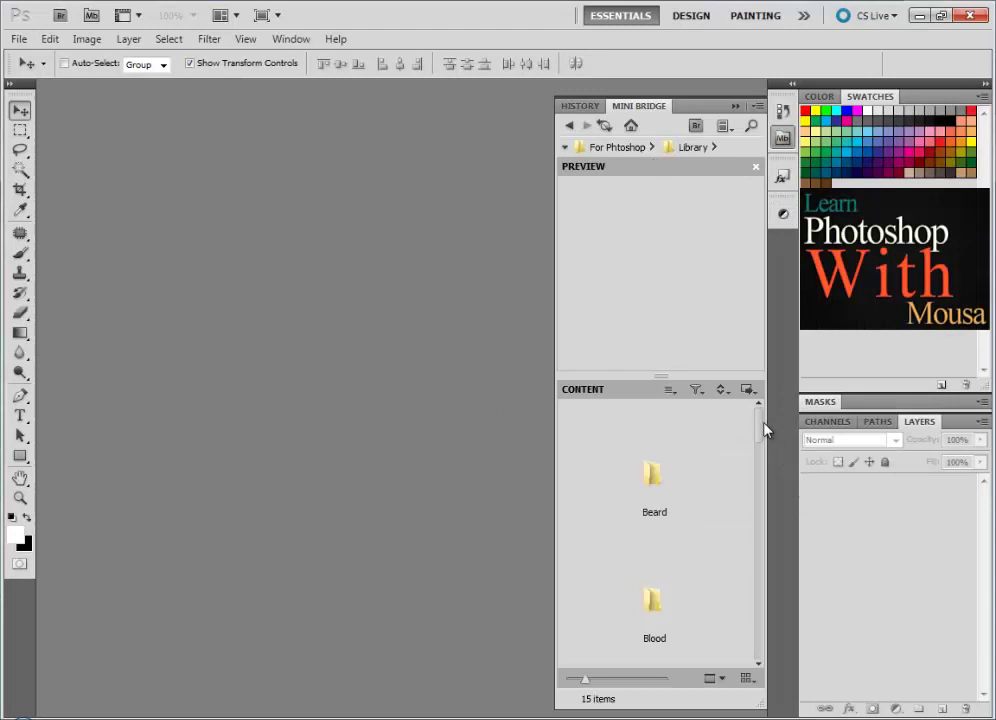
{"action": "left_click_drag", "start_coordinate": [764, 430], "coordinate": [754, 529]}
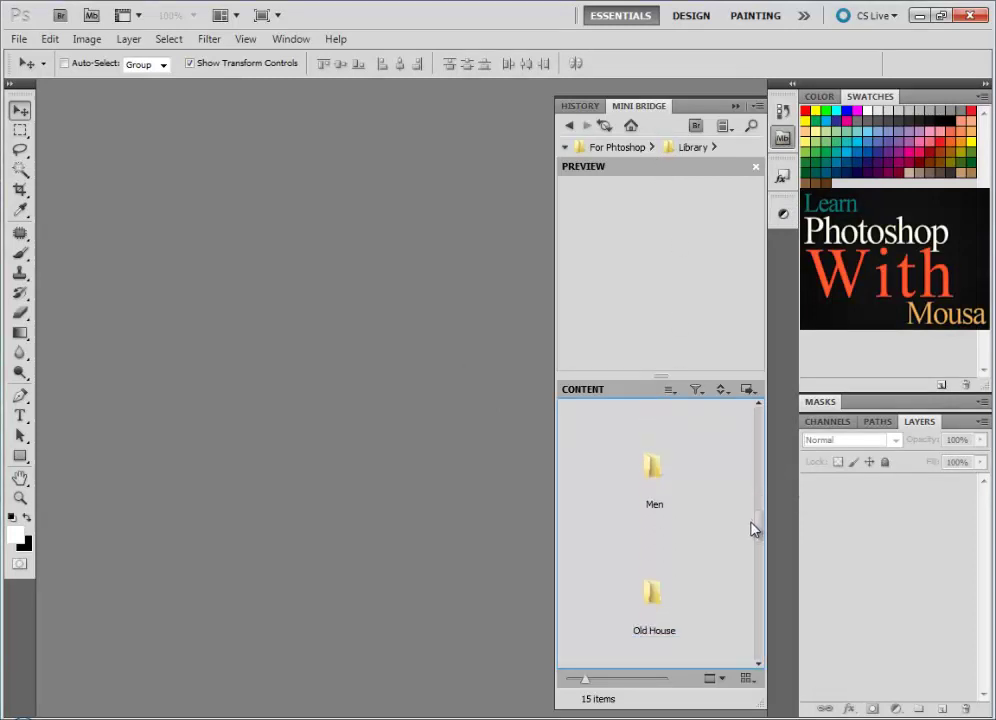
{"action": "double_click", "coordinate": [668, 487]}
{"action": "left_click_drag", "start_coordinate": [758, 420], "coordinate": [740, 531]}
{"action": "double_click", "coordinate": [655, 590]}
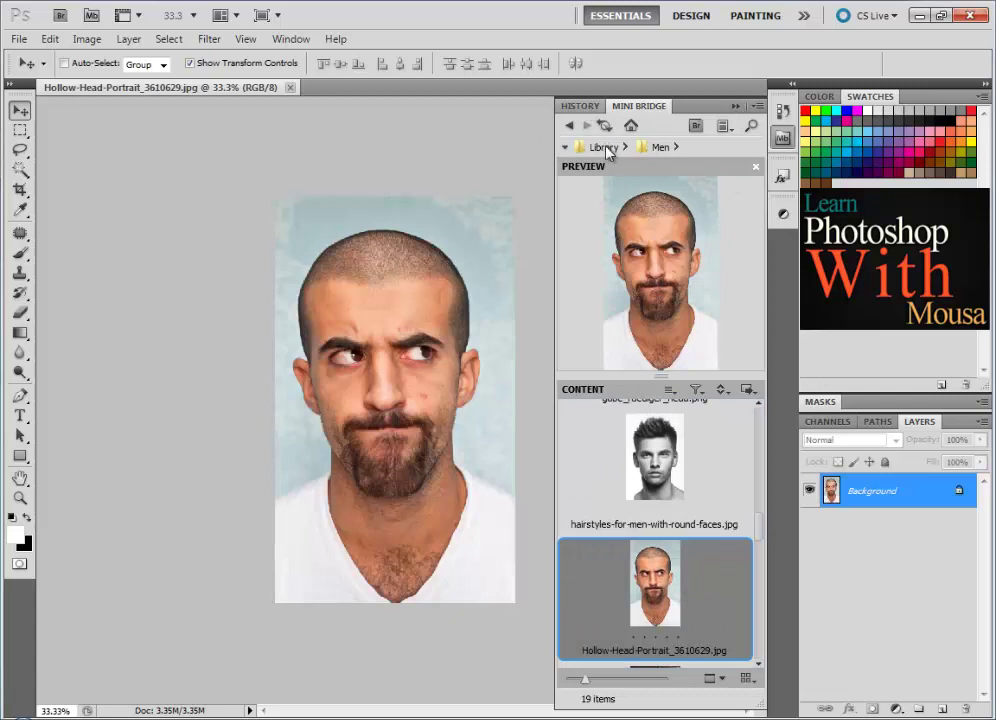
- Open the wood-plank photo 81672.jpg from Library > Wood and collapse Mini Bridge
{"action": "left_click", "coordinate": [603, 147]}
{"action": "left_click_drag", "start_coordinate": [762, 425], "coordinate": [760, 658]}
{"action": "left_click", "coordinate": [672, 518]}
{"action": "double_click", "coordinate": [672, 518]}
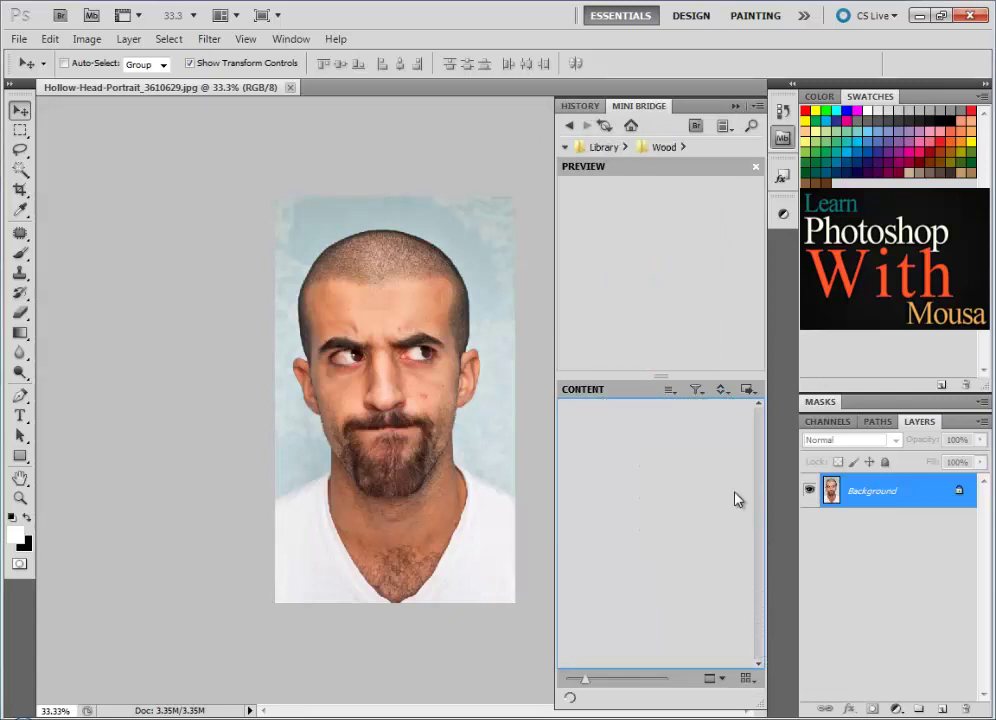
{"action": "mouse_move", "coordinate": [763, 443]}
{"action": "left_mouse_down"}
{"action": "mouse_move", "coordinate": [753, 465]}
{"action": "mouse_move", "coordinate": [367, 89]}
{"action": "left_mouse_up"}
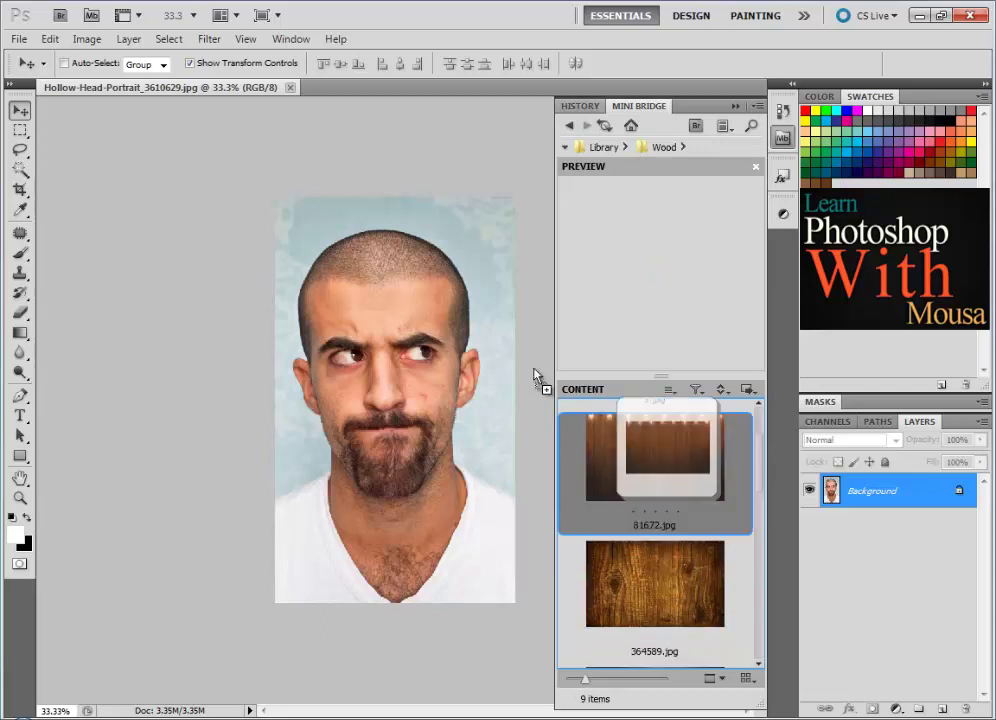
{"action": "left_click", "coordinate": [735, 105]}
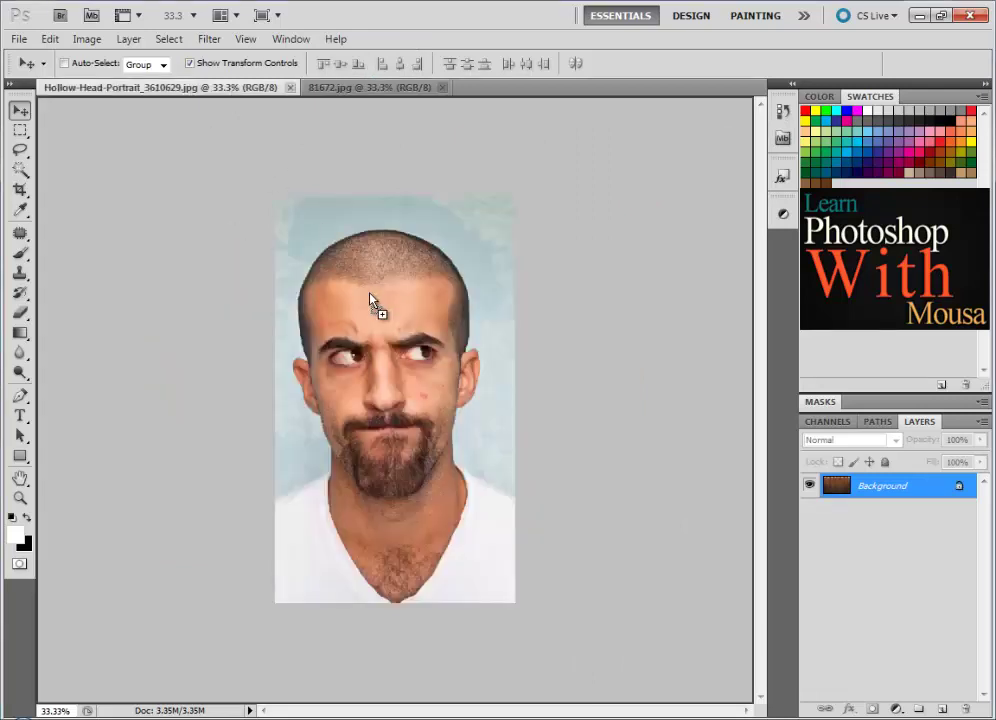
- Drag the wood image into the portrait and stretch it to fill the canvas
{"action": "mouse_move", "coordinate": [229, 87]}
{"action": "left_mouse_down"}
{"action": "mouse_move", "coordinate": [398, 316]}
{"action": "mouse_move", "coordinate": [410, 382]}
{"action": "mouse_move", "coordinate": [549, 344]}
{"action": "left_mouse_up"}
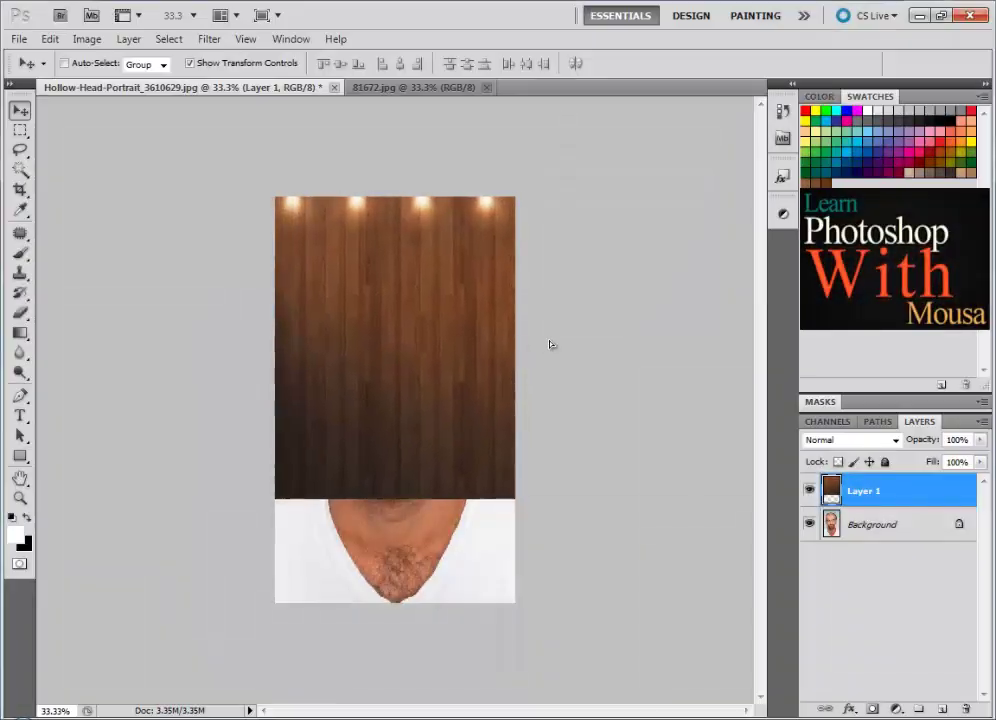
{"action": "left_click_drag", "start_coordinate": [363, 309], "coordinate": [367, 317]}
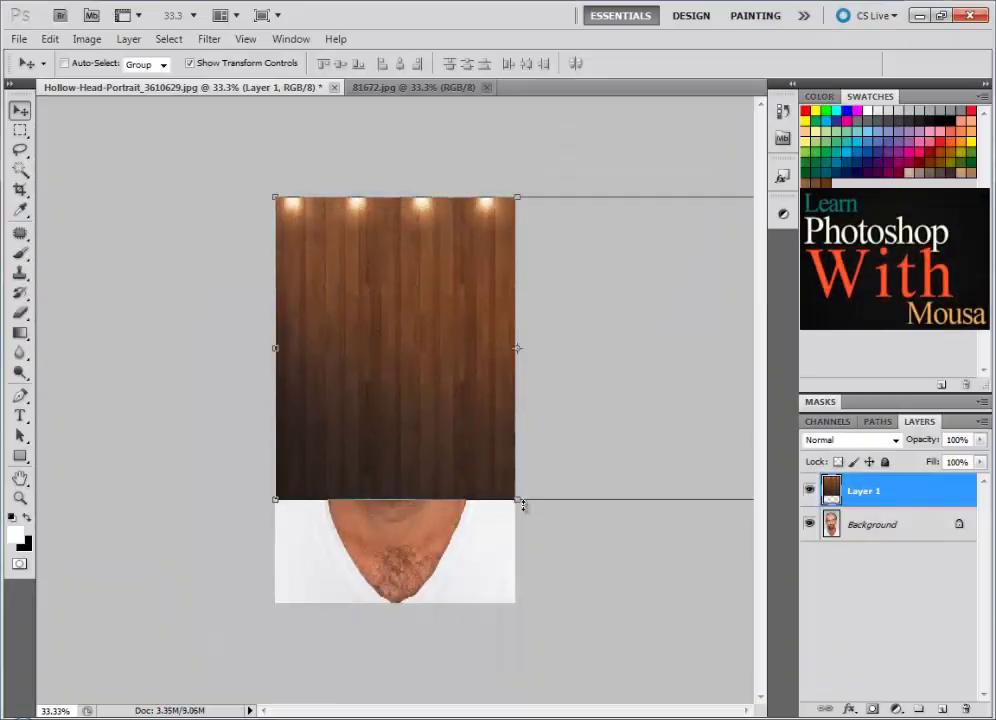
{"action": "left_click_drag", "start_coordinate": [521, 505], "coordinate": [549, 619]}
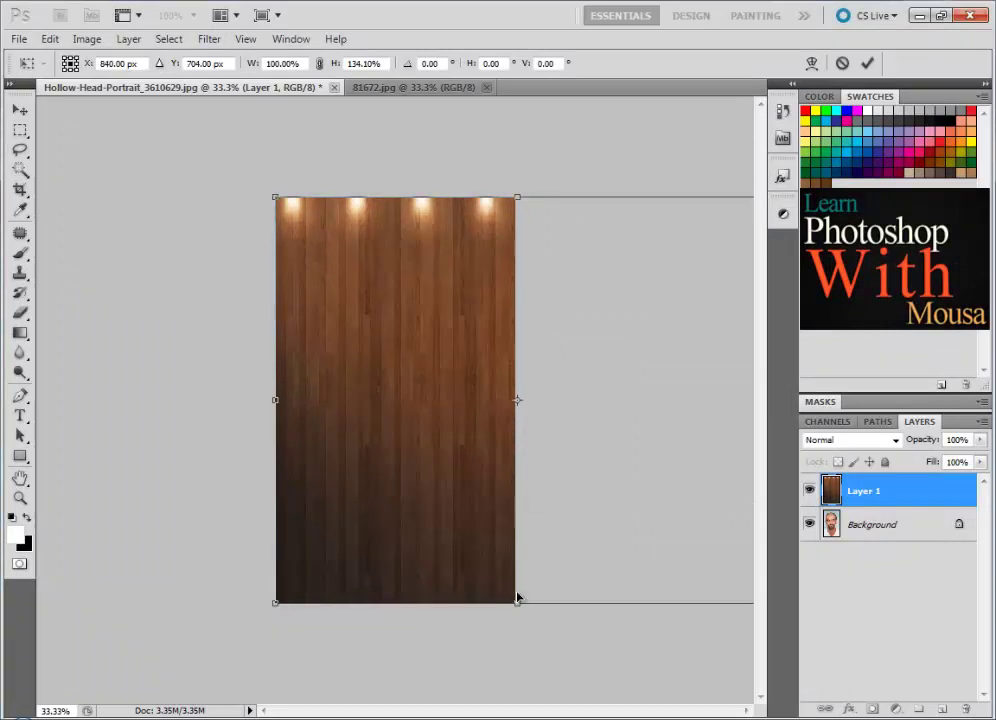
{"action": "key", "text": "Return"}
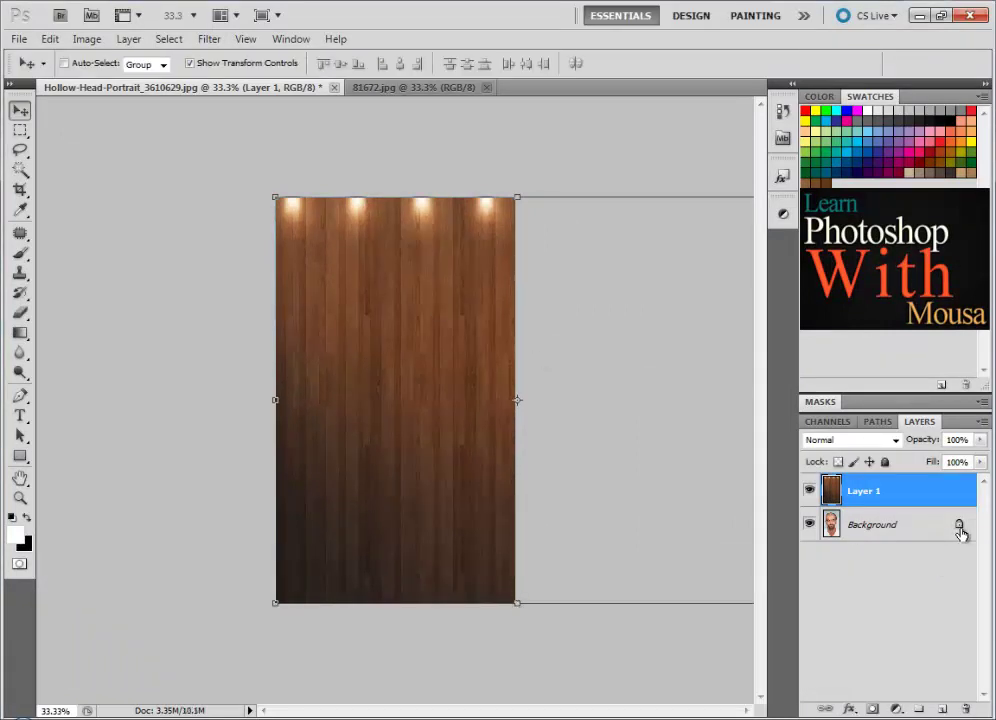
- Convert the locked portrait background into a normal layer named Man
{"action": "left_click", "coordinate": [960, 533]}
{"action": "double_click", "coordinate": [960, 528]}
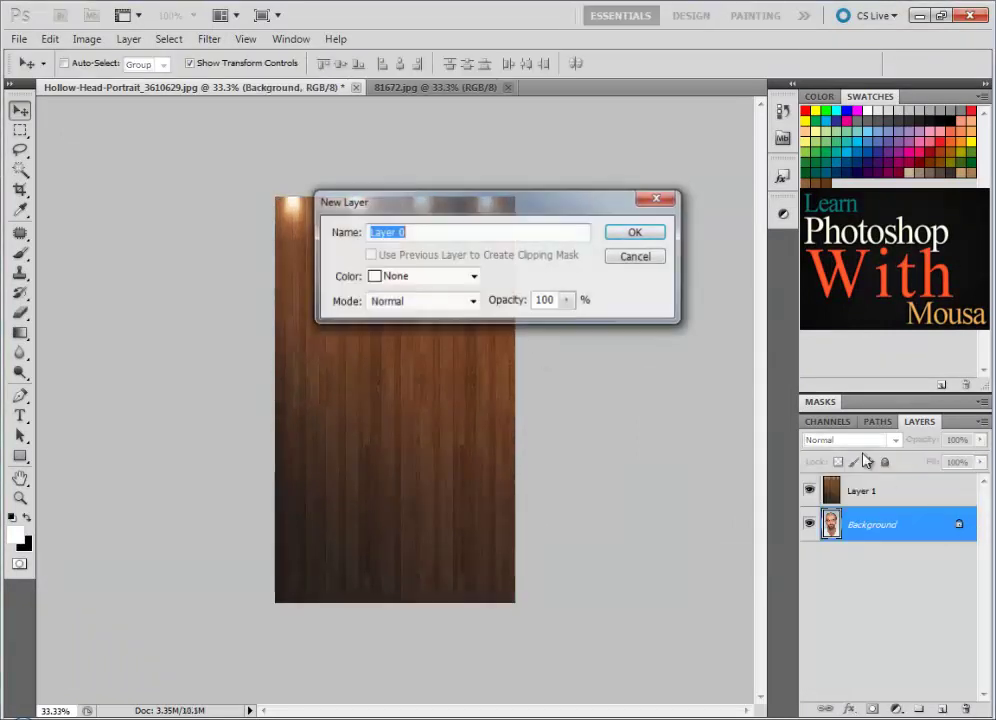
{"action": "left_click", "coordinate": [660, 229]}
{"action": "double_click", "coordinate": [866, 530]}
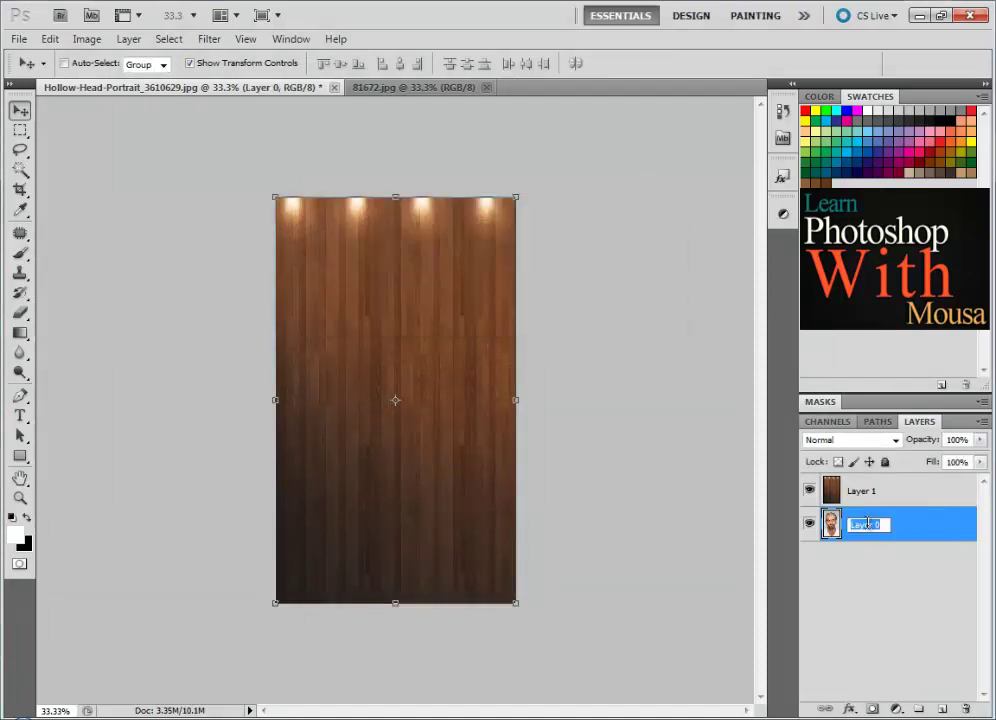
{"action": "type", "text": "Man"}
{"action": "left_click", "coordinate": [872, 500]}
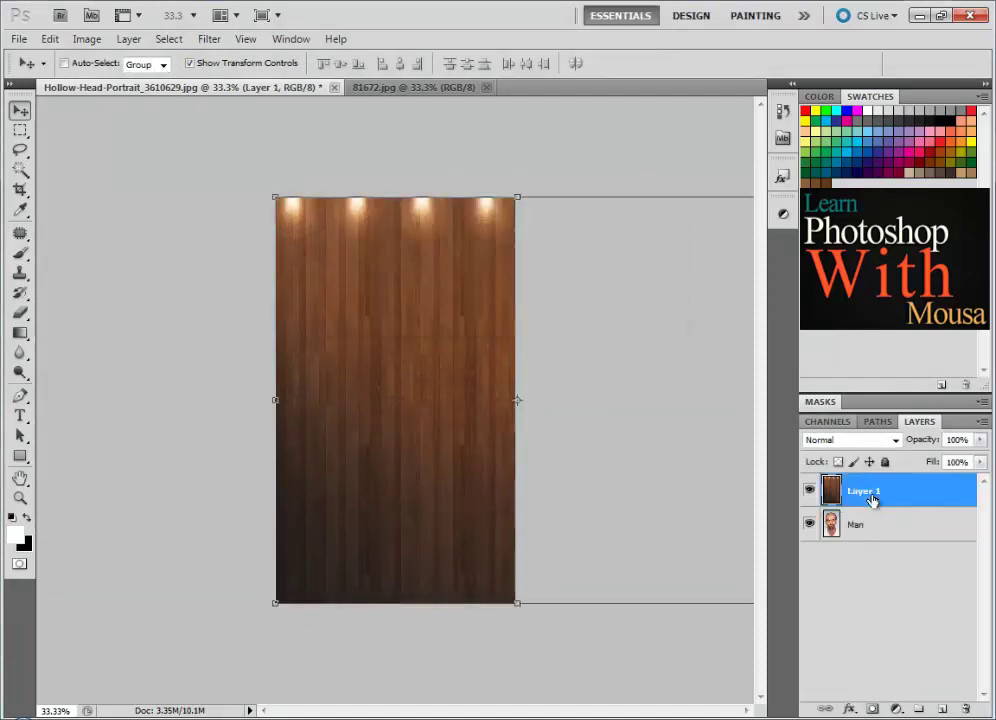
- Rename the wood layer Background and move it below Man
{"action": "double_click", "coordinate": [861, 491]}
{"action": "type", "text": "Ba"}
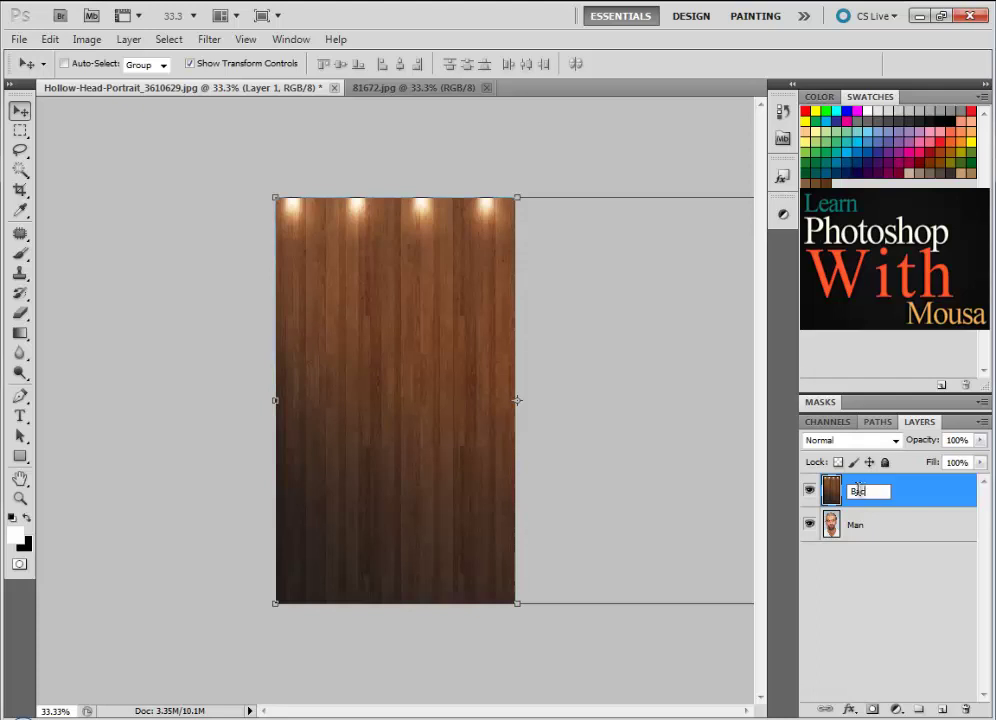
{"action": "type", "text": "ound"}
{"action": "left_click", "coordinate": [857, 498]}
{"action": "left_click_drag", "start_coordinate": [894, 510], "coordinate": [895, 550]}
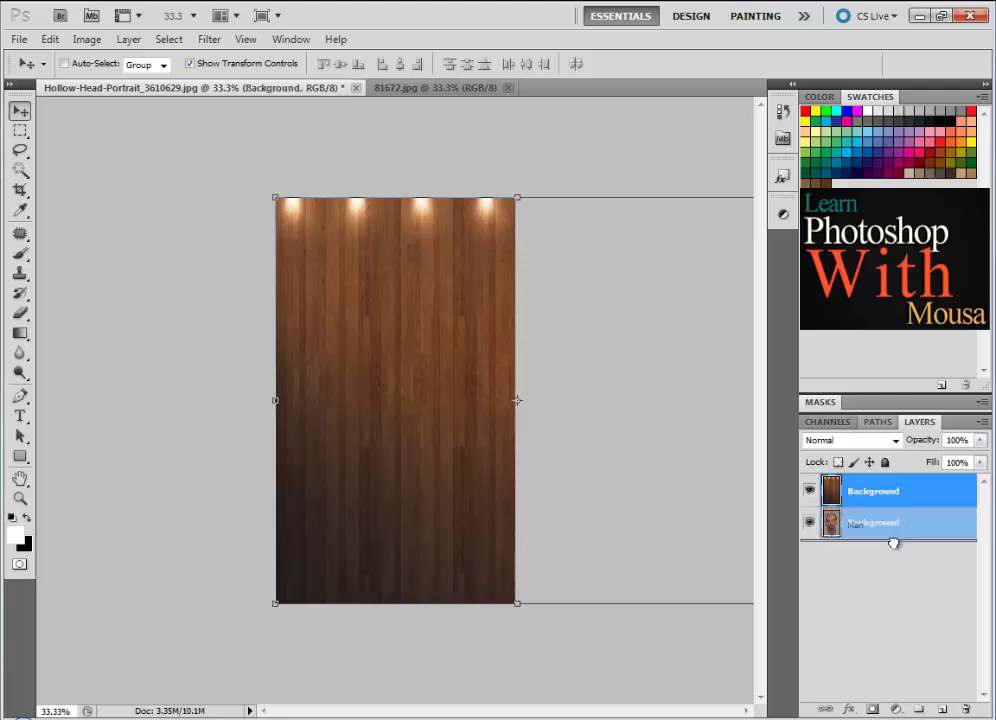
- Quick-select the blue backdrop on the Man layer, excluding the white shirt
{"action": "left_click", "coordinate": [884, 560]}
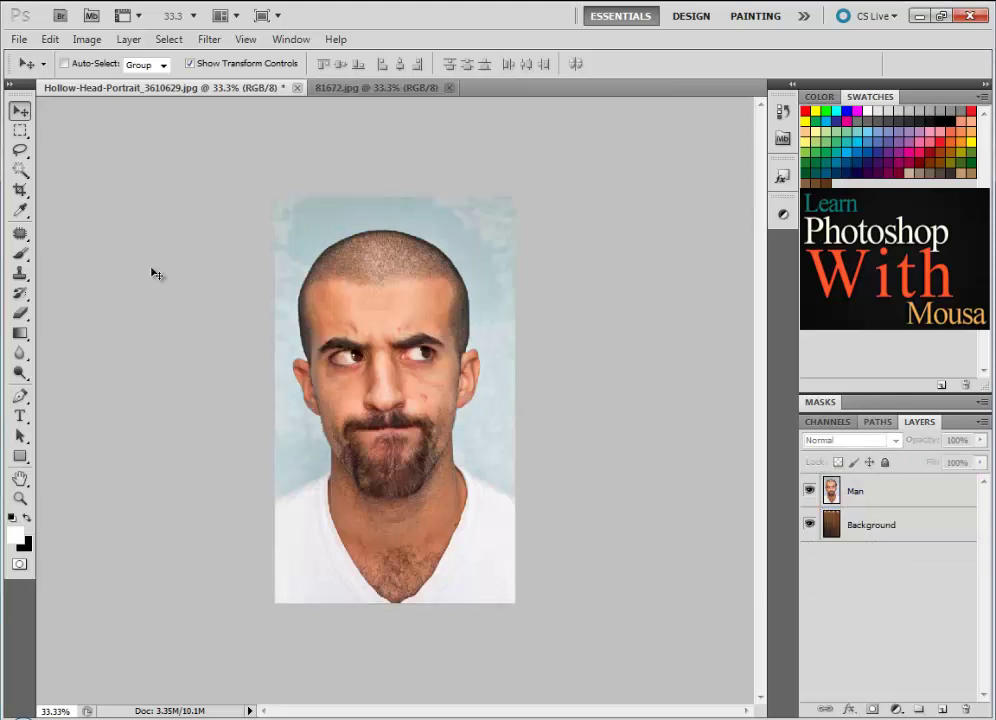
{"action": "left_click_drag", "start_coordinate": [19, 172], "coordinate": [52, 185]}
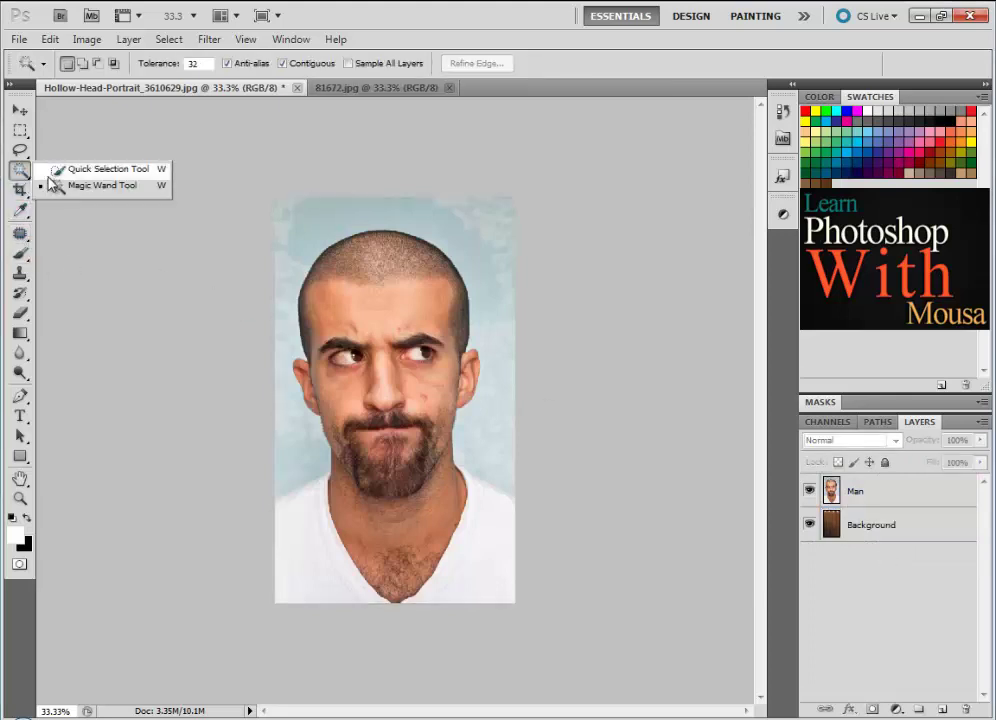
{"action": "left_click", "coordinate": [56, 170]}
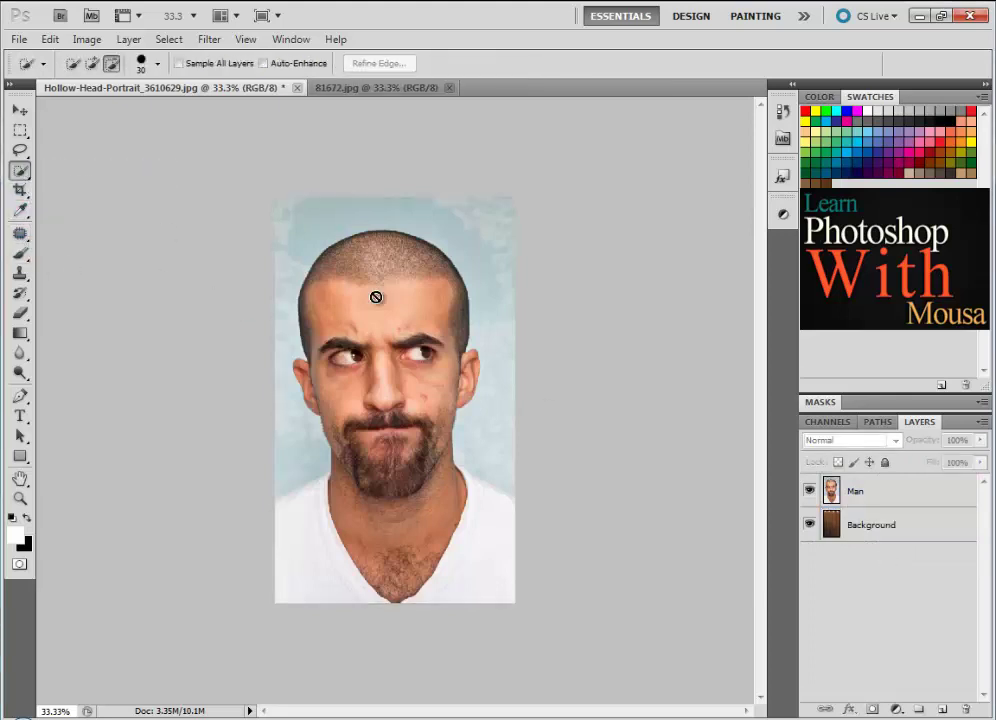
{"action": "left_click", "coordinate": [915, 495]}
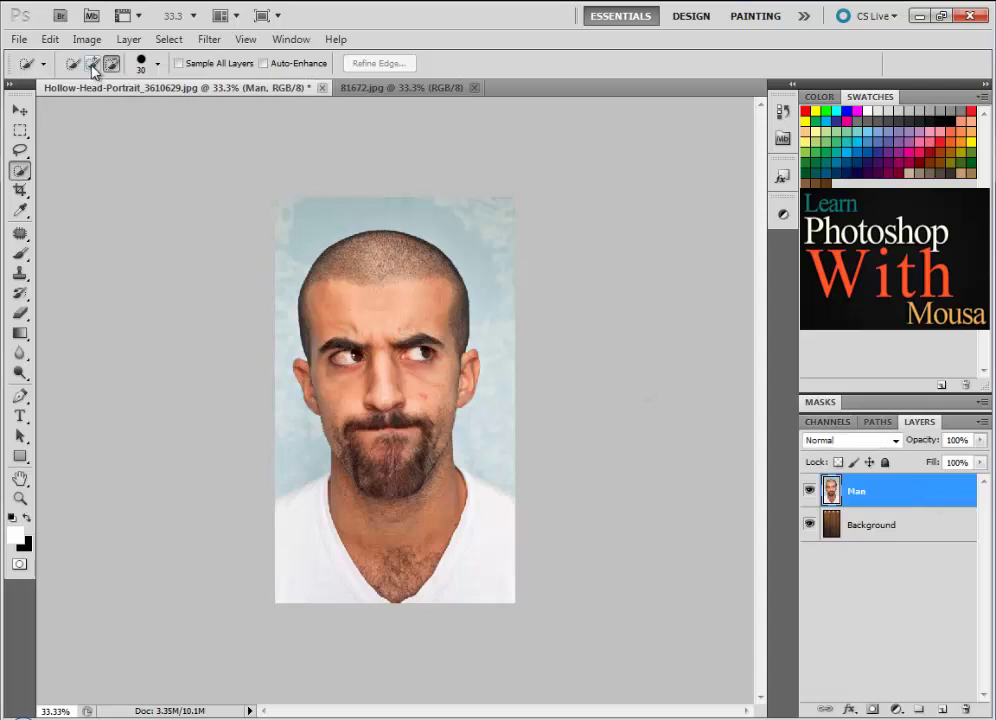
{"action": "left_click_drag", "start_coordinate": [300, 205], "coordinate": [498, 294]}
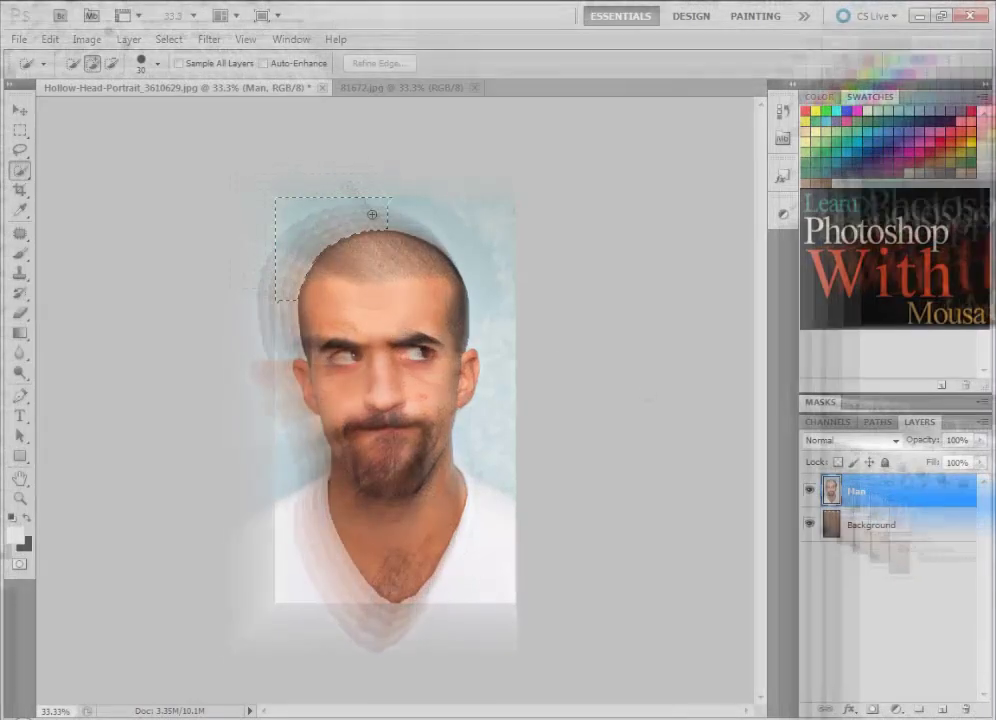
{"action": "left_click_drag", "start_coordinate": [496, 425], "coordinate": [265, 409]}
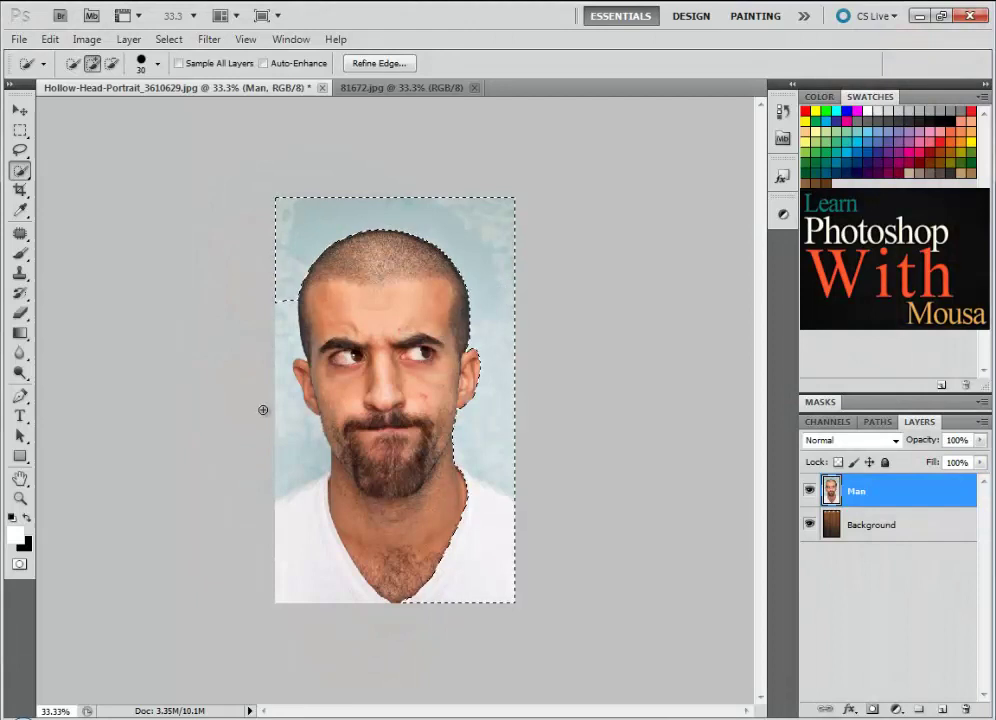
{"action": "left_click", "coordinate": [111, 63]}
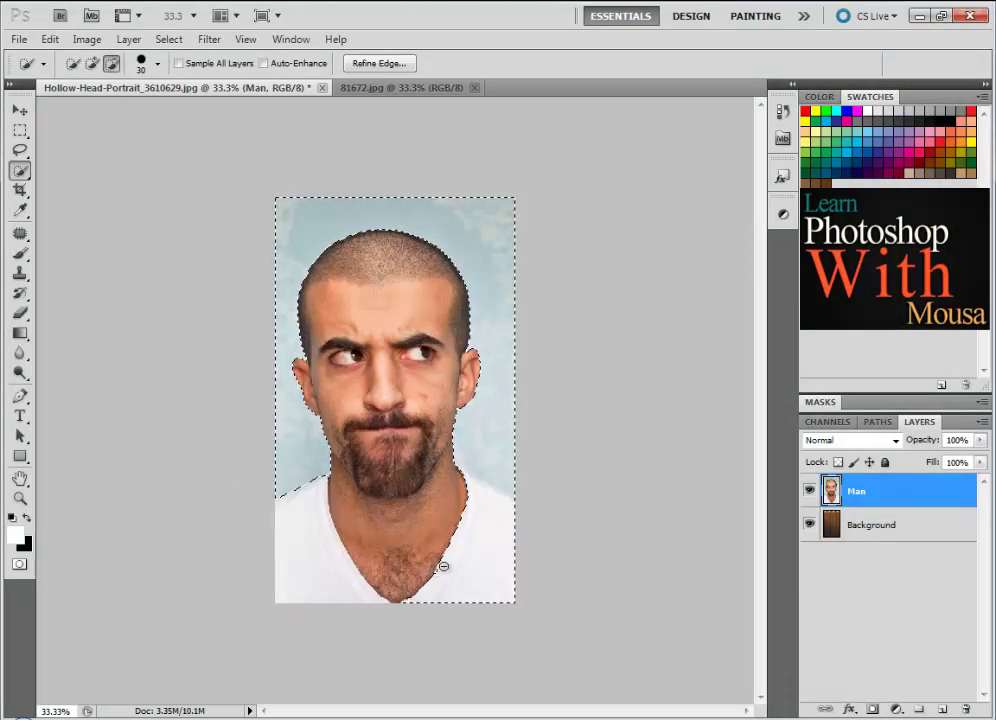
{"action": "left_click_drag", "start_coordinate": [487, 514], "coordinate": [459, 477]}
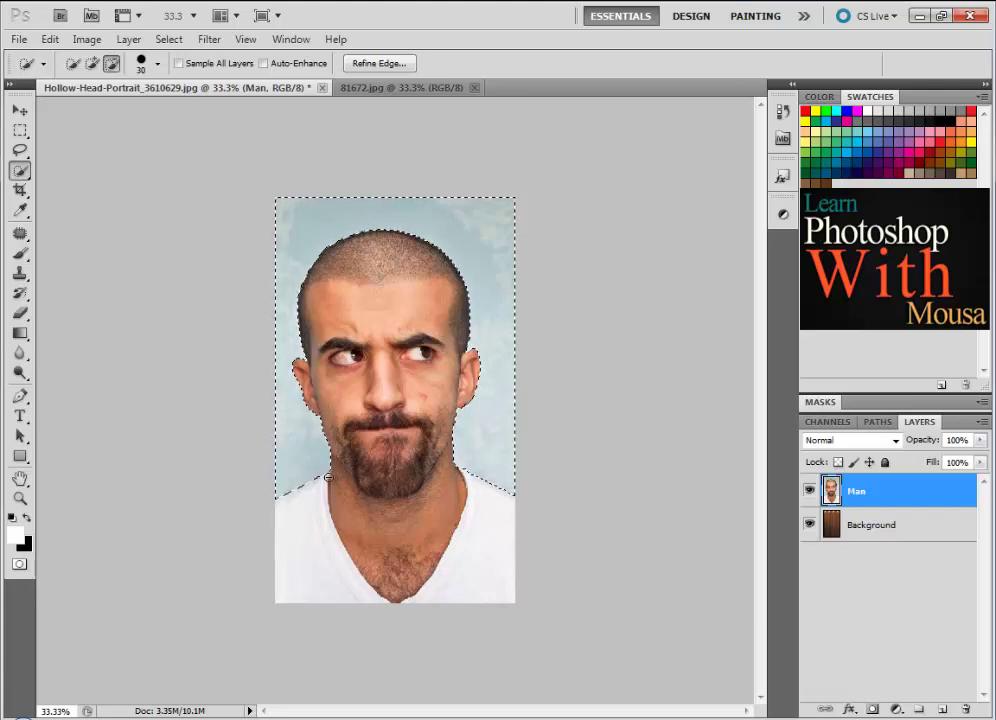
- Feather the selection edge to 16.4 px in Refine Edge and delete the blue backdrop
{"action": "left_click", "coordinate": [20, 498]}
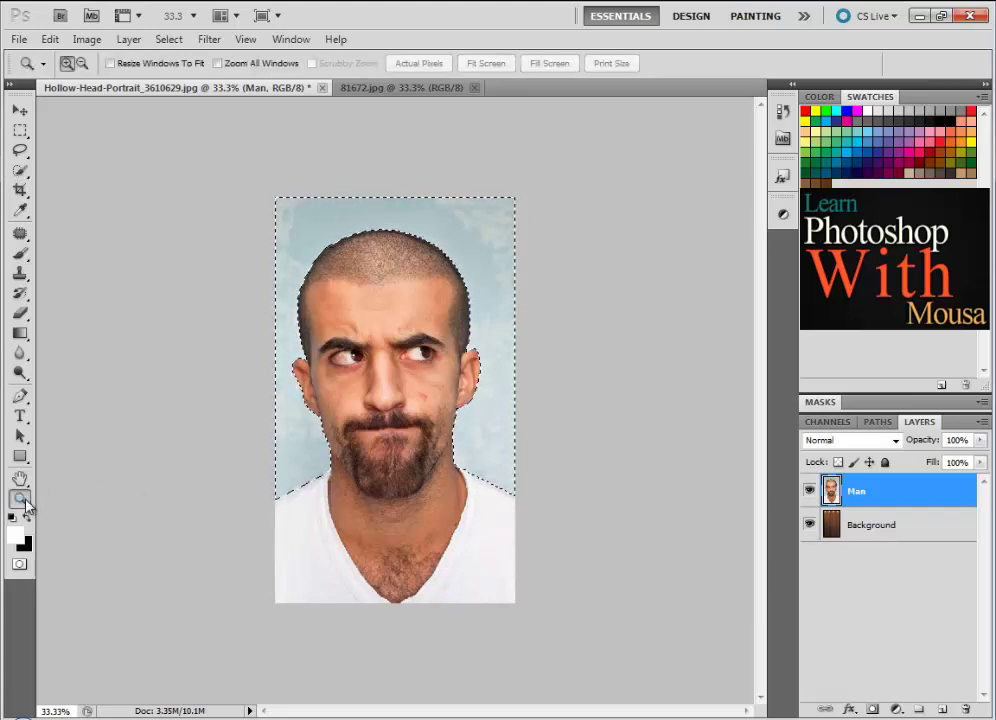
{"action": "left_click", "coordinate": [450, 288]}
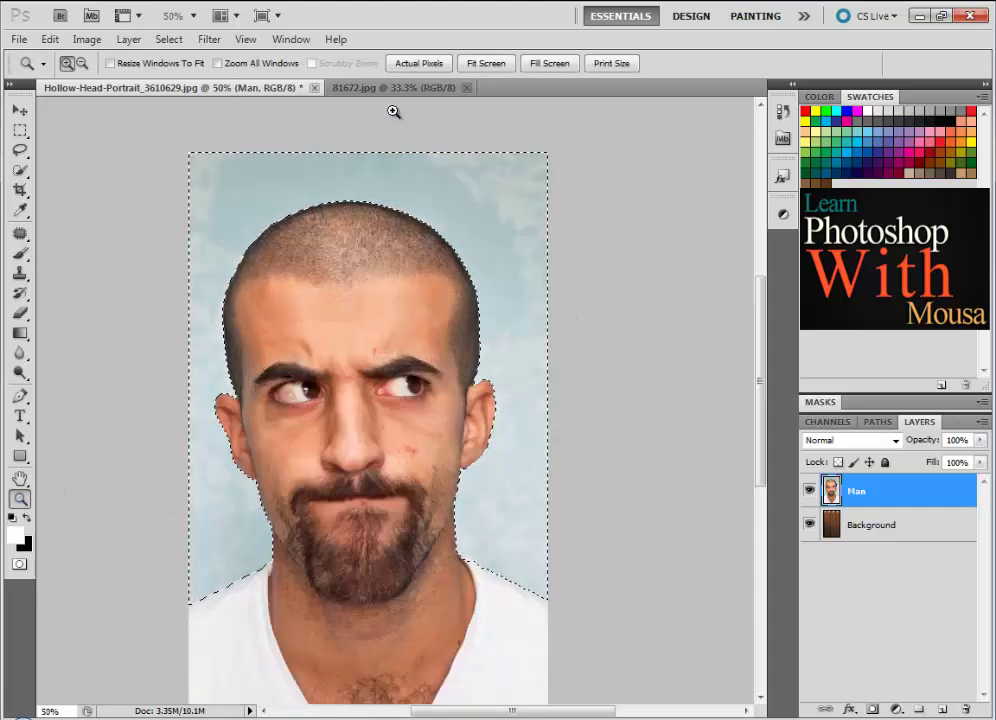
{"action": "left_click", "coordinate": [20, 130]}
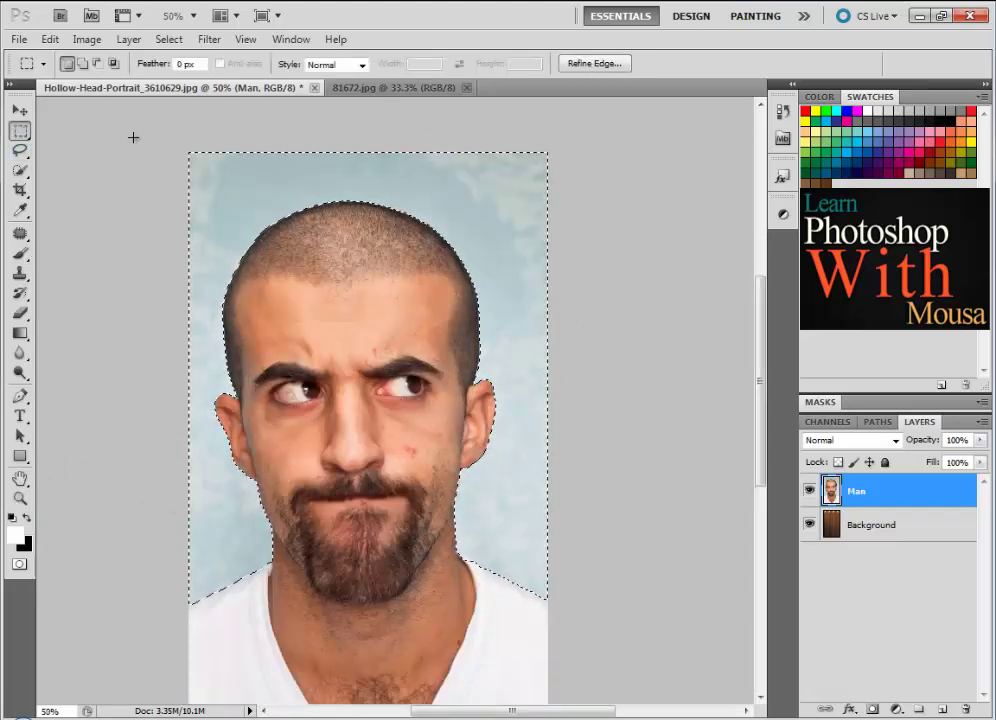
{"action": "left_click", "coordinate": [597, 63]}
{"action": "left_click", "coordinate": [722, 109]}
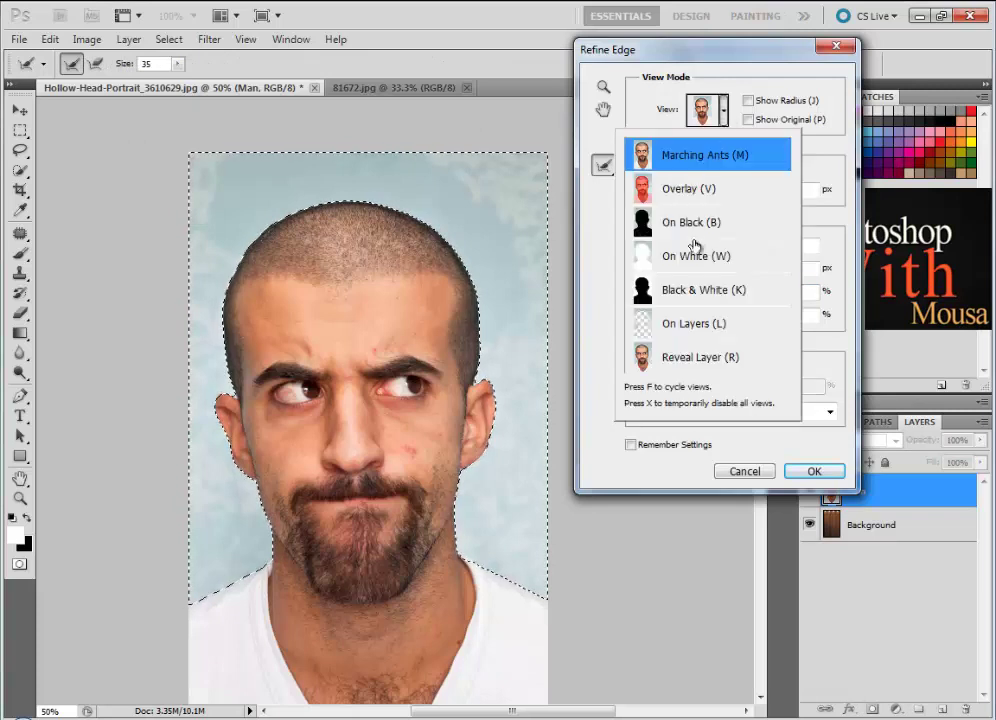
{"action": "left_click", "coordinate": [799, 331]}
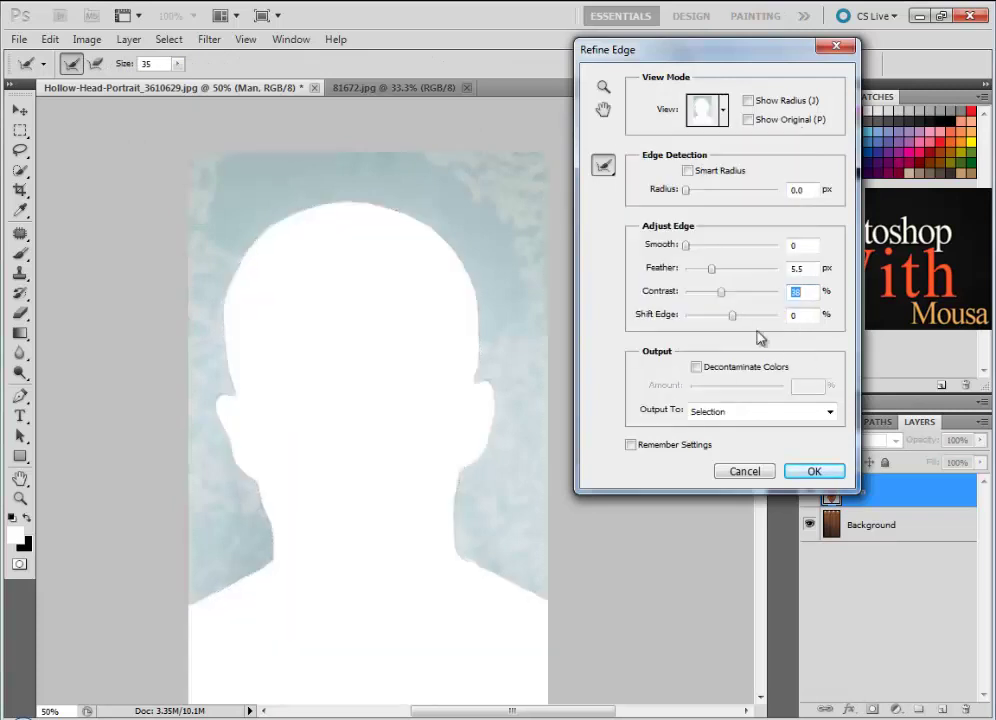
{"action": "mouse_move", "coordinate": [712, 268]}
{"action": "left_mouse_down"}
{"action": "mouse_move", "coordinate": [727, 270]}
{"action": "mouse_move", "coordinate": [716, 294]}
{"action": "left_mouse_up"}
{"action": "left_click", "coordinate": [812, 471]}
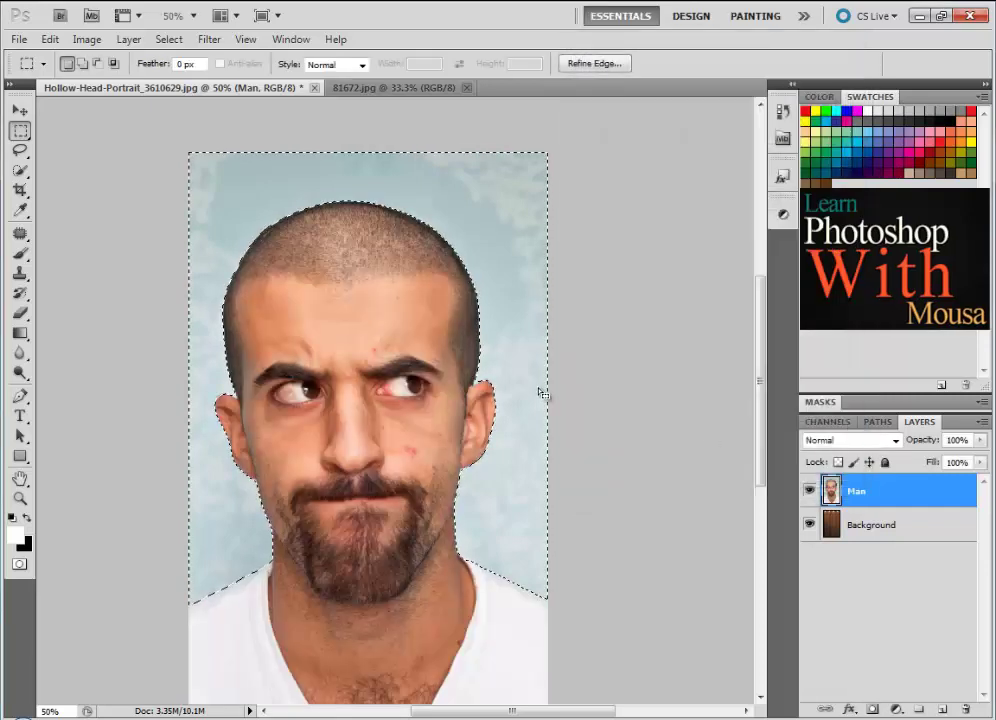
{"action": "key", "text": "Delete"}
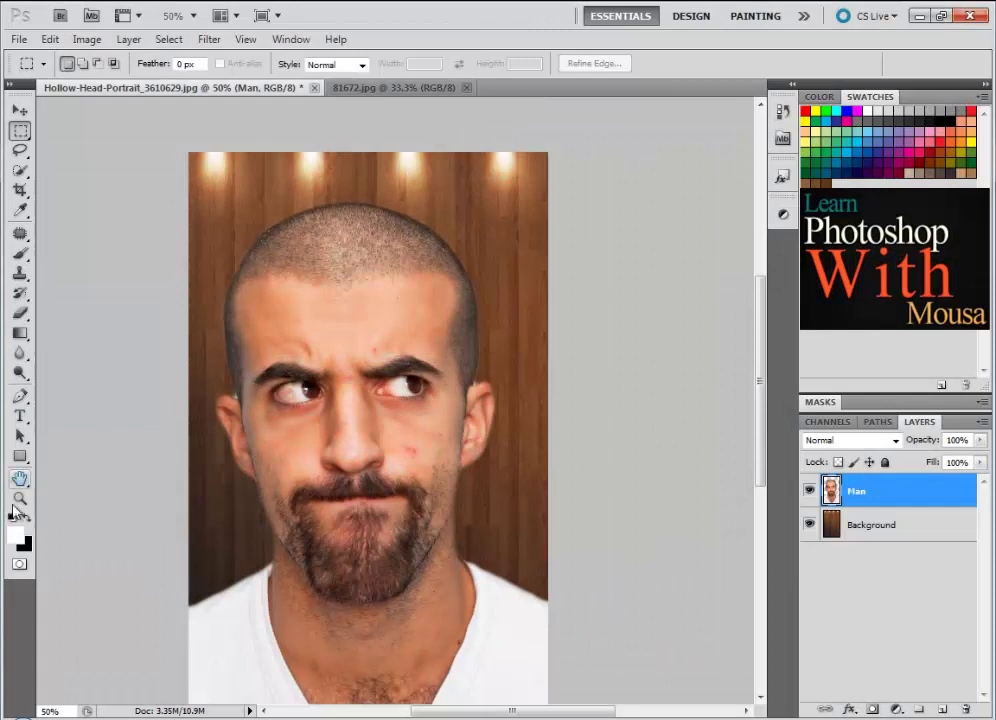
- Zoom in on the face's left edge and clean it with the Eraser and Blur tools
{"action": "left_click", "coordinate": [20, 498]}
{"action": "left_click", "coordinate": [238, 425]}
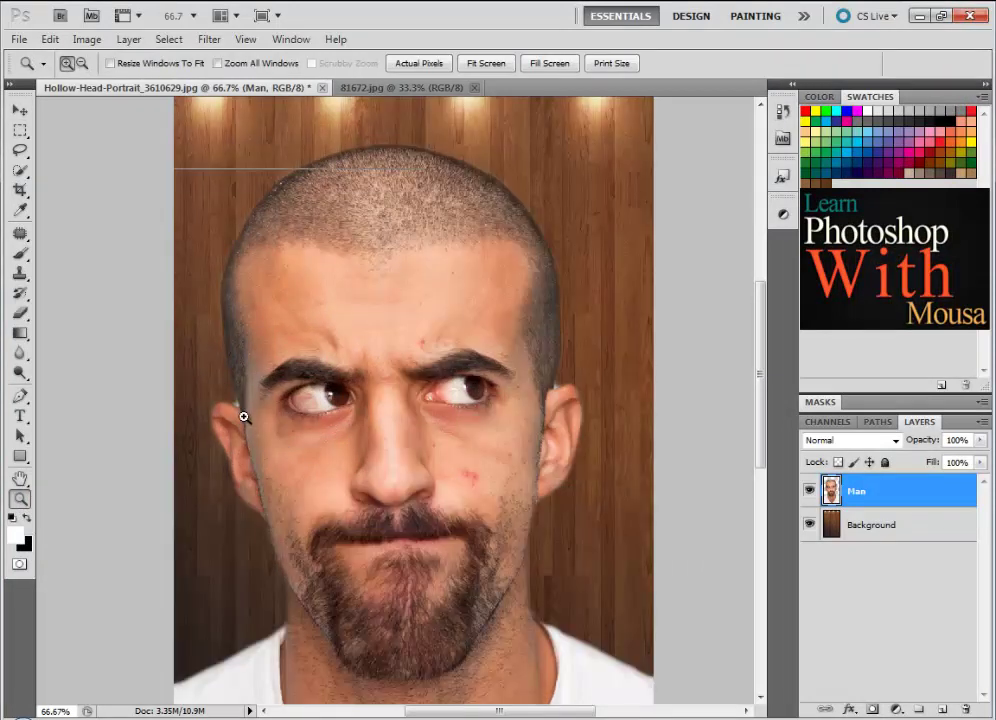
{"action": "left_click", "coordinate": [243, 416]}
{"action": "left_click", "coordinate": [20, 314]}
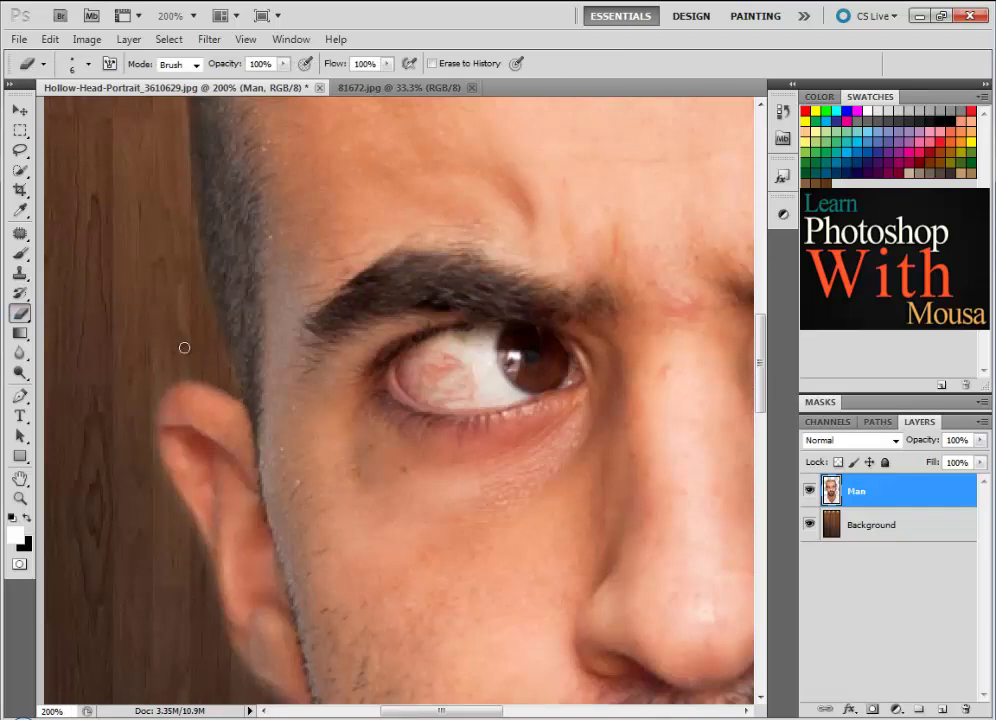
{"action": "left_click", "coordinate": [21, 355]}
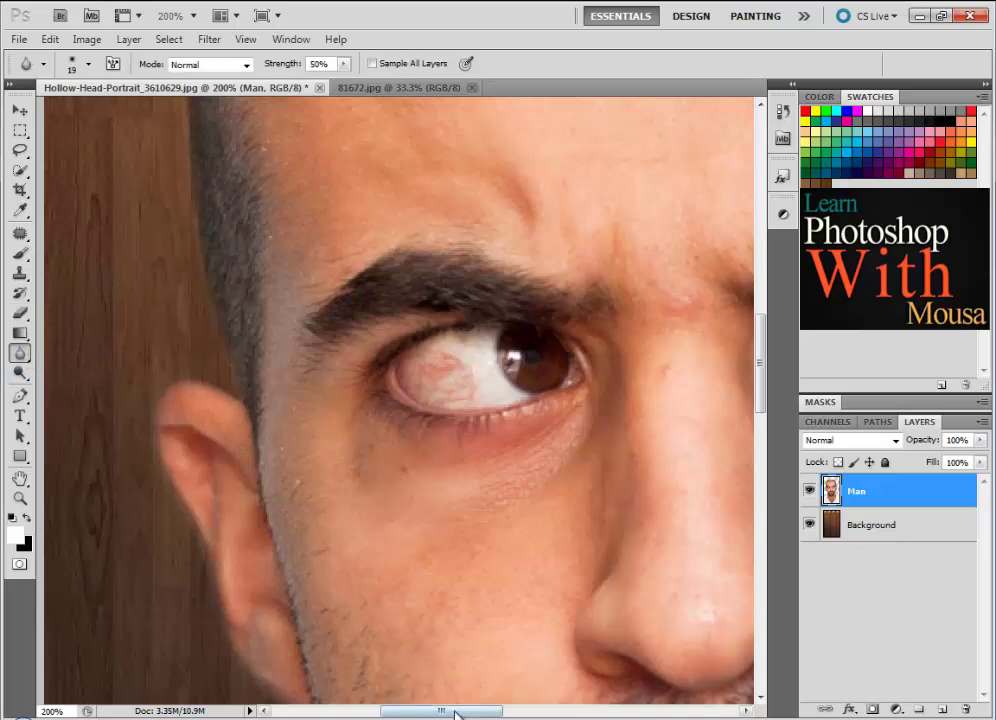
{"action": "left_click_drag", "start_coordinate": [456, 712], "coordinate": [644, 712]}
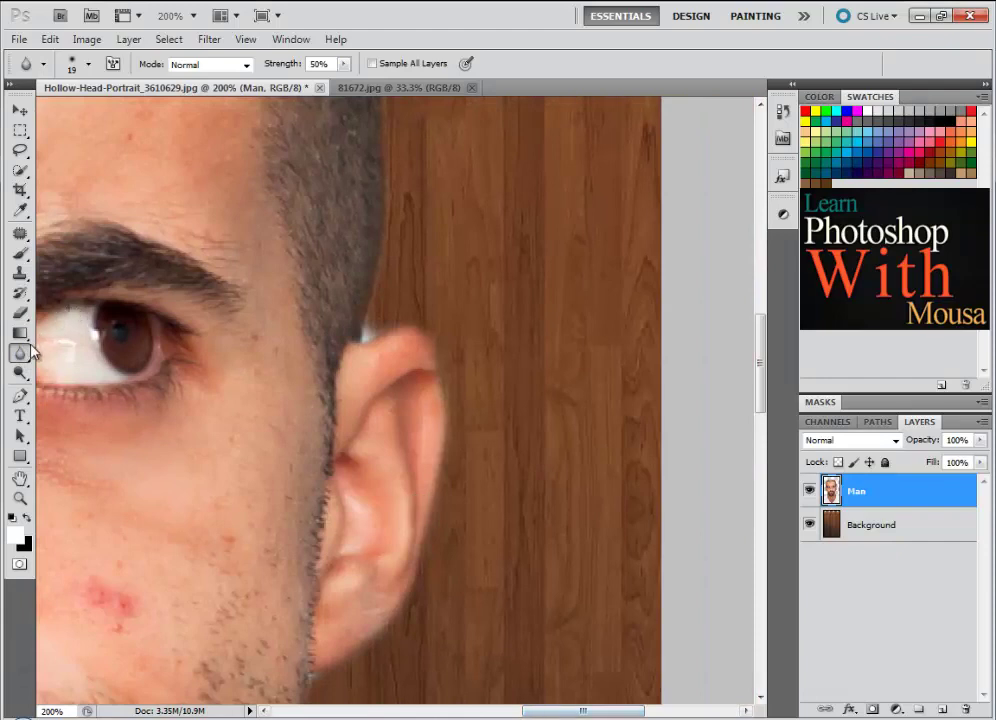
{"action": "left_click", "coordinate": [21, 313]}
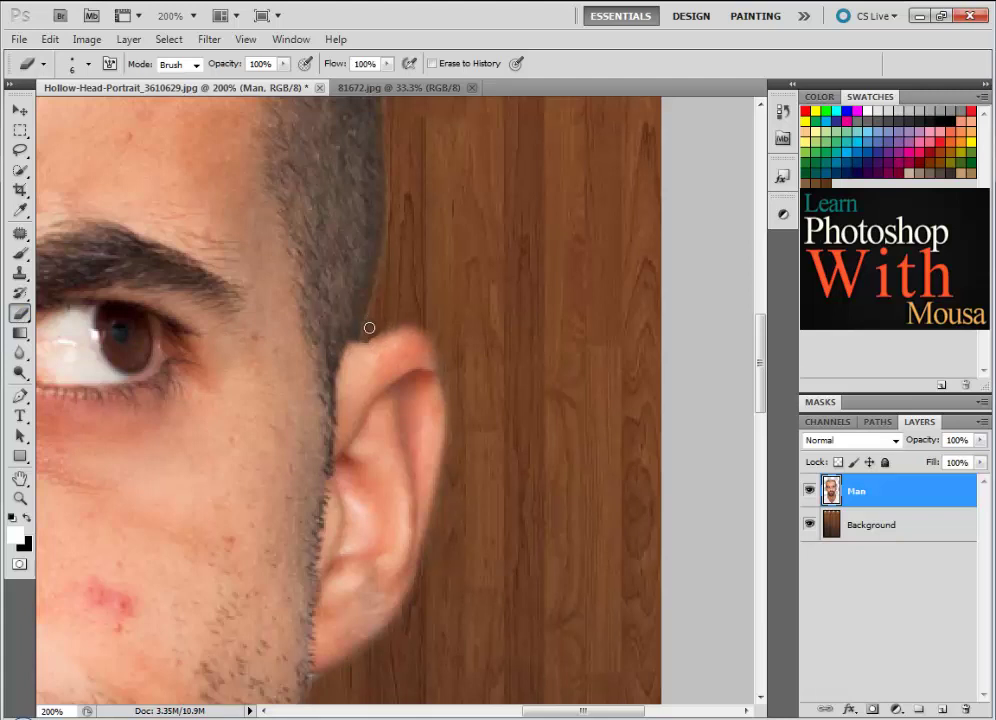
- Blur the ear and shirt edges, then fit the portrait to the screen
{"action": "left_click", "coordinate": [19, 352]}
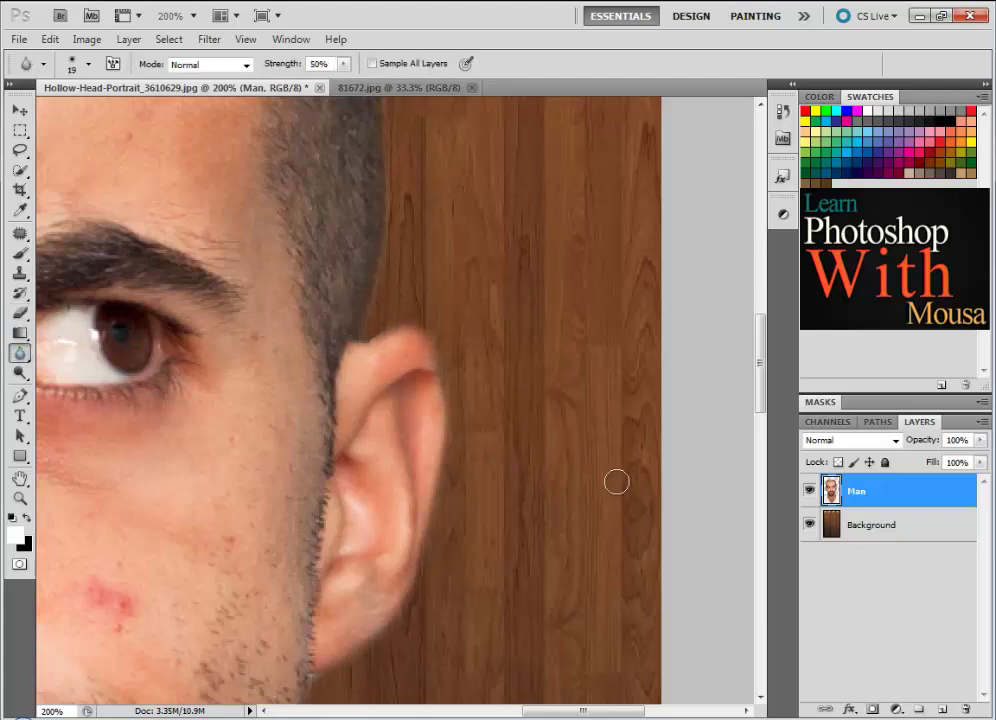
{"action": "left_click_drag", "start_coordinate": [760, 362], "coordinate": [760, 411]}
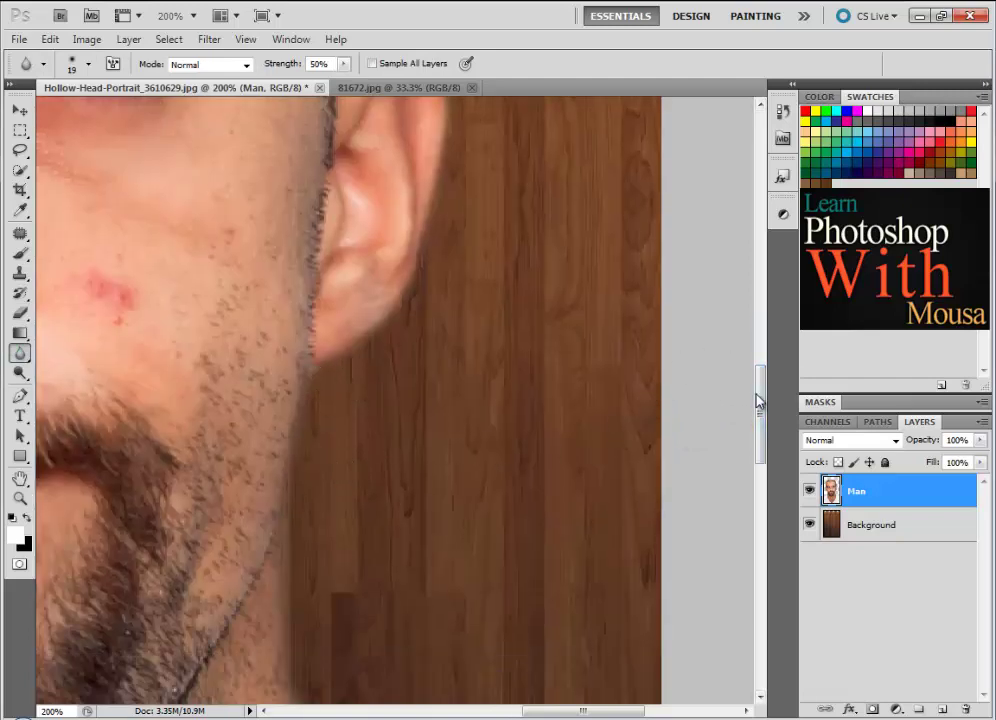
{"action": "left_click_drag", "start_coordinate": [757, 401], "coordinate": [762, 507]}
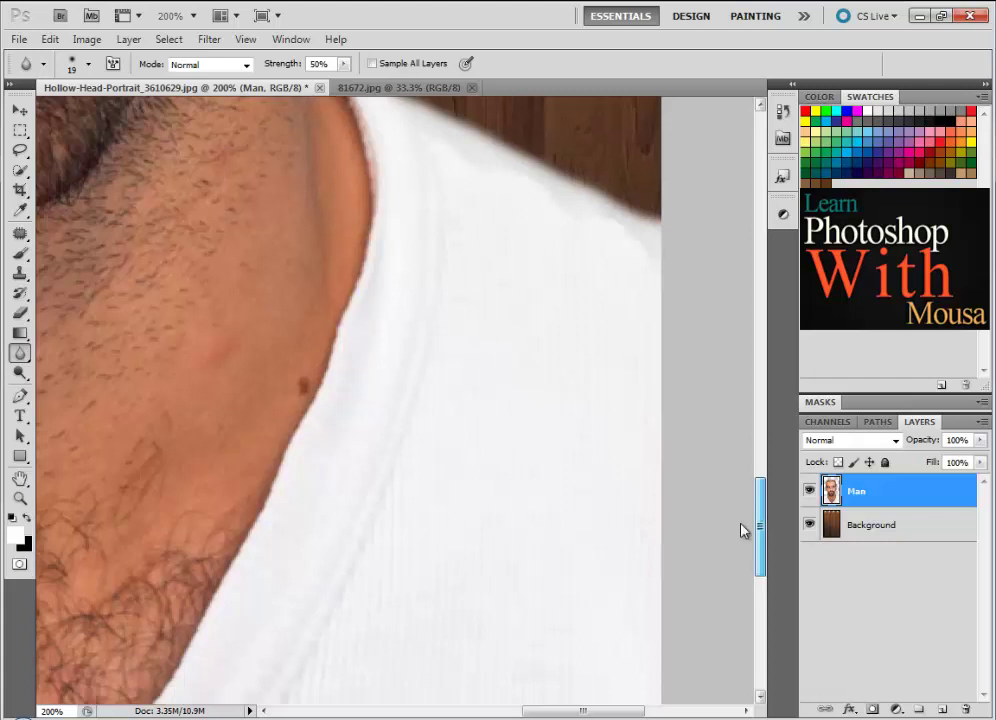
{"action": "mouse_move", "coordinate": [560, 711]}
{"action": "left_mouse_down"}
{"action": "mouse_move", "coordinate": [519, 714]}
{"action": "mouse_move", "coordinate": [385, 684]}
{"action": "left_mouse_up"}
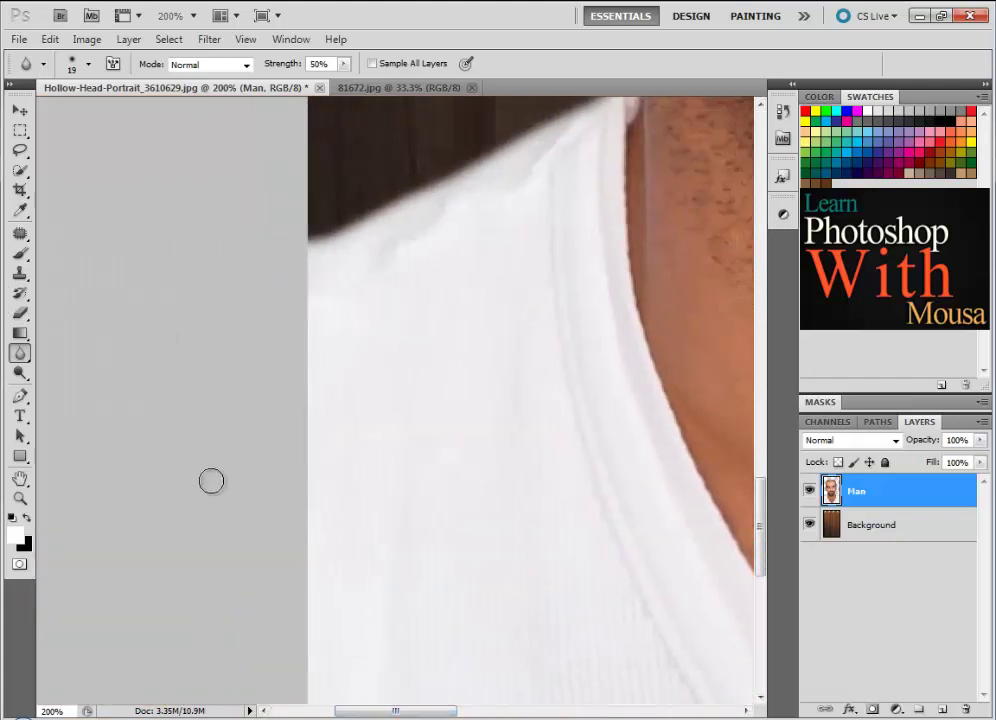
{"action": "key", "text": "z"}
{"action": "right_click", "coordinate": [541, 358]}
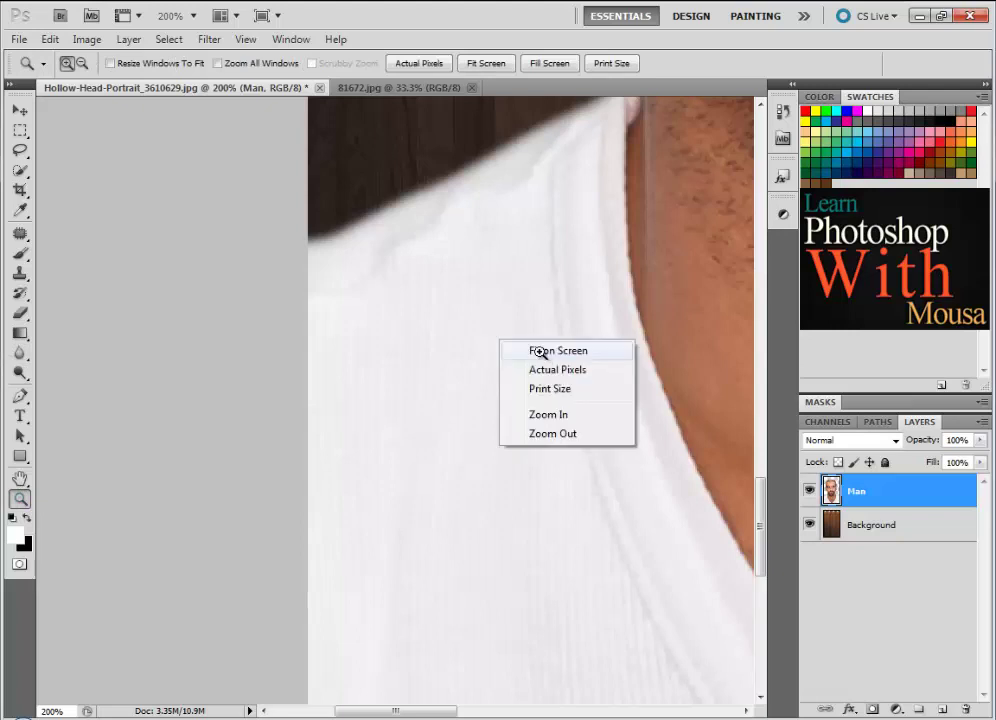
{"action": "left_click", "coordinate": [540, 352]}
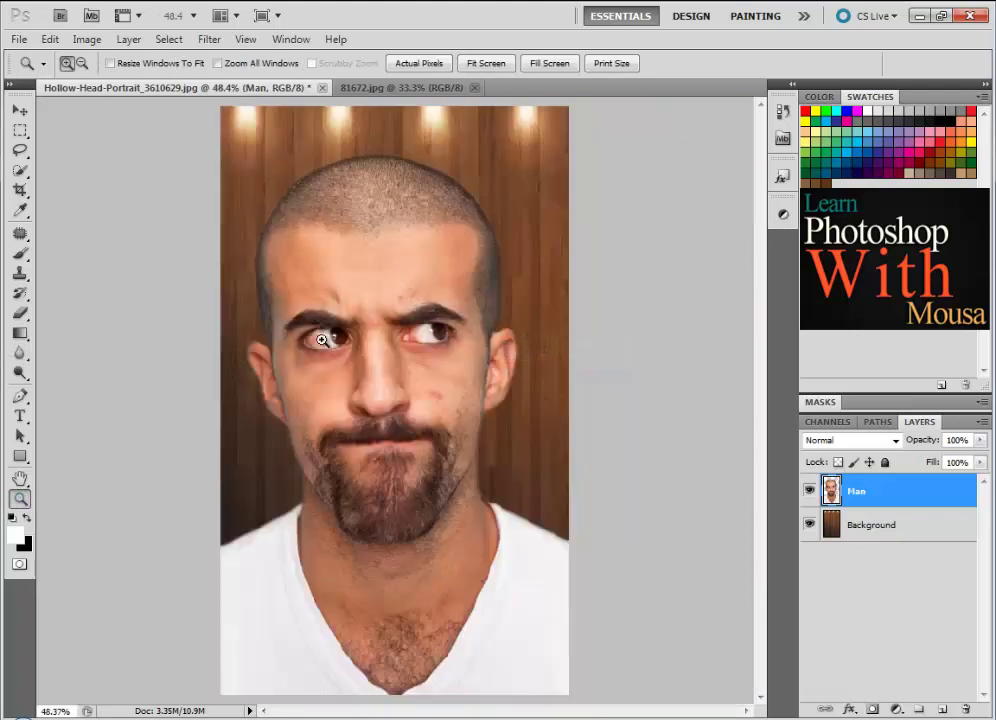
- Open Broken-Pot.jpg from the Library > Furniture folder and collapse Mini Bridge
{"action": "left_click", "coordinate": [17, 113]}
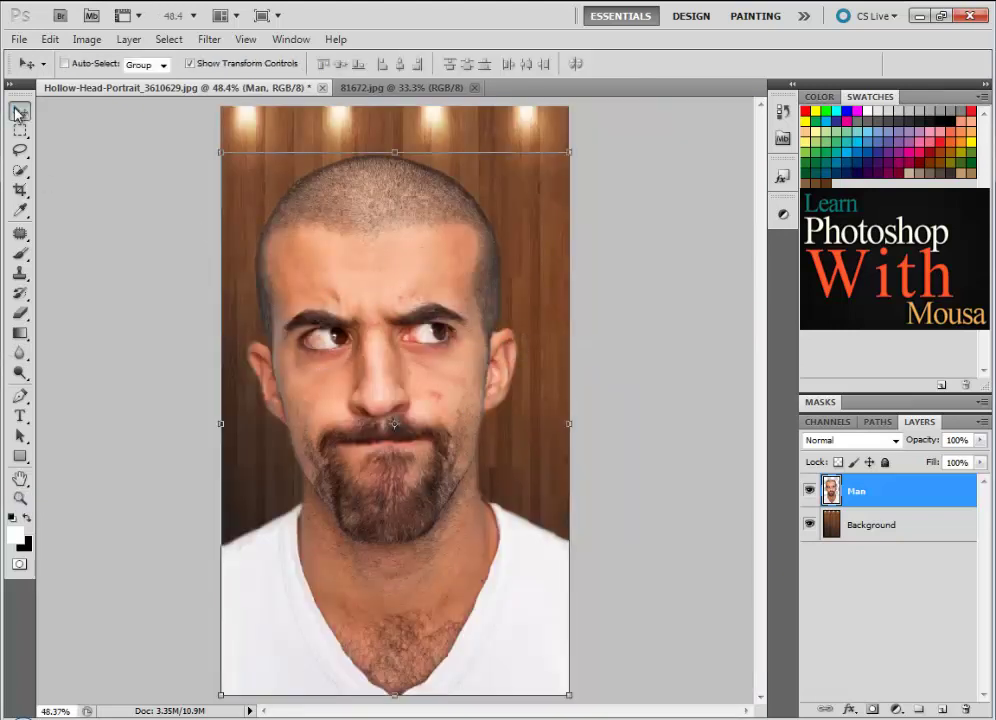
{"action": "left_click", "coordinate": [782, 137]}
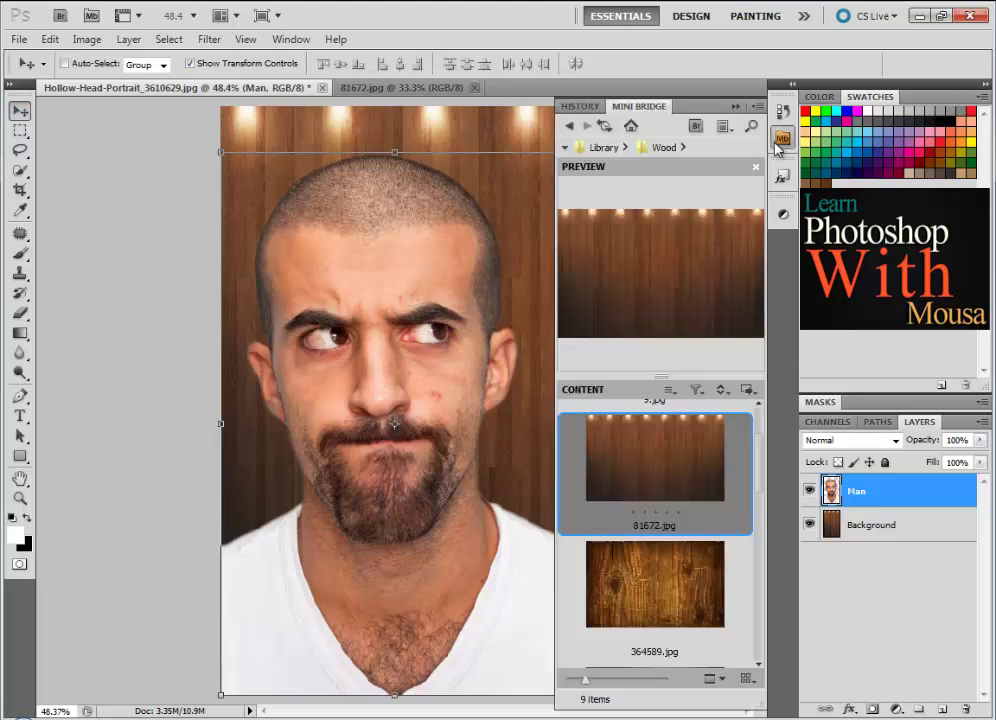
{"action": "left_click", "coordinate": [605, 147]}
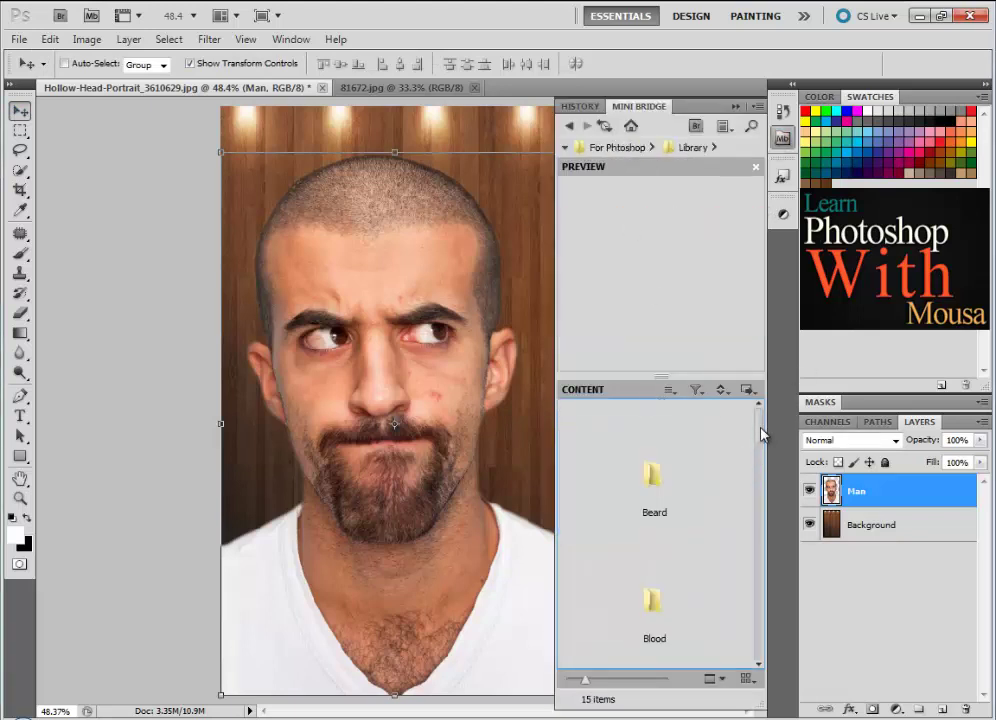
{"action": "mouse_move", "coordinate": [760, 433]}
{"action": "left_mouse_down"}
{"action": "mouse_move", "coordinate": [758, 473]}
{"action": "mouse_move", "coordinate": [669, 478]}
{"action": "mouse_move", "coordinate": [513, 238]}
{"action": "mouse_move", "coordinate": [545, 88]}
{"action": "left_mouse_up"}
{"action": "left_click", "coordinate": [657, 468]}
{"action": "double_click", "coordinate": [657, 470]}
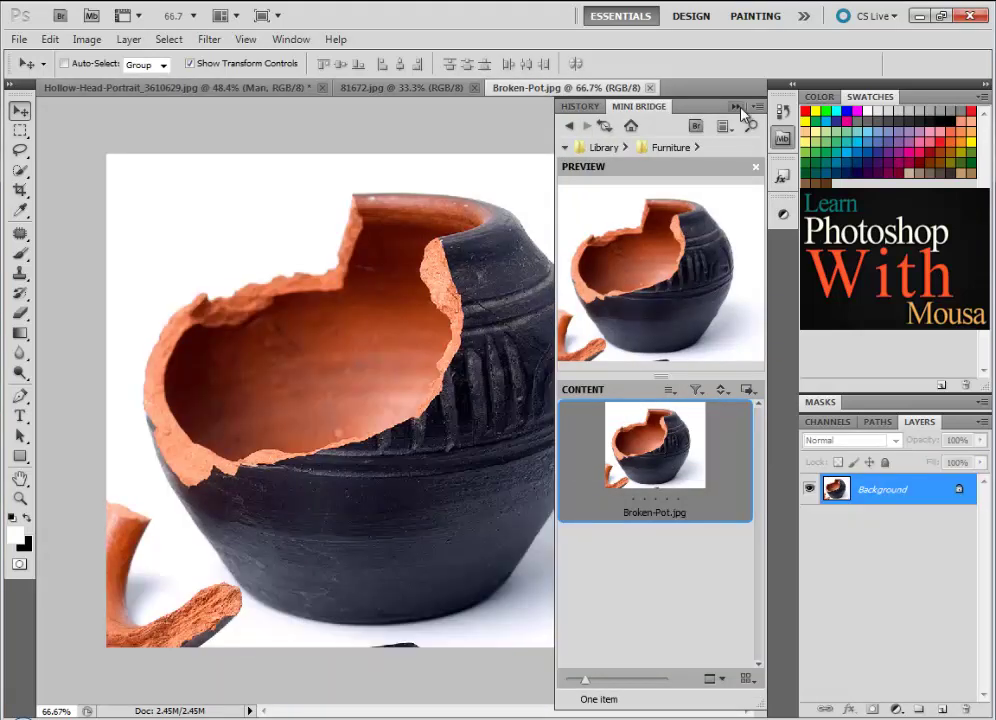
{"action": "left_click", "coordinate": [736, 107]}
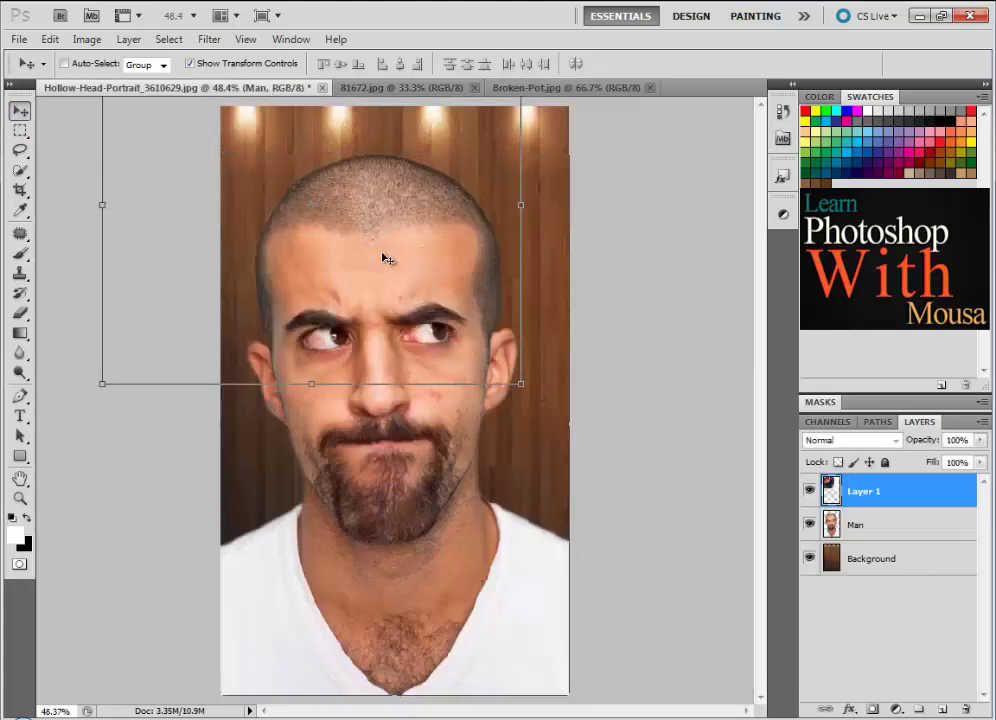
- Drag the pot image into the portrait and lower its opacity to 41%
{"action": "left_click_drag", "start_coordinate": [271, 93], "coordinate": [464, 335]}
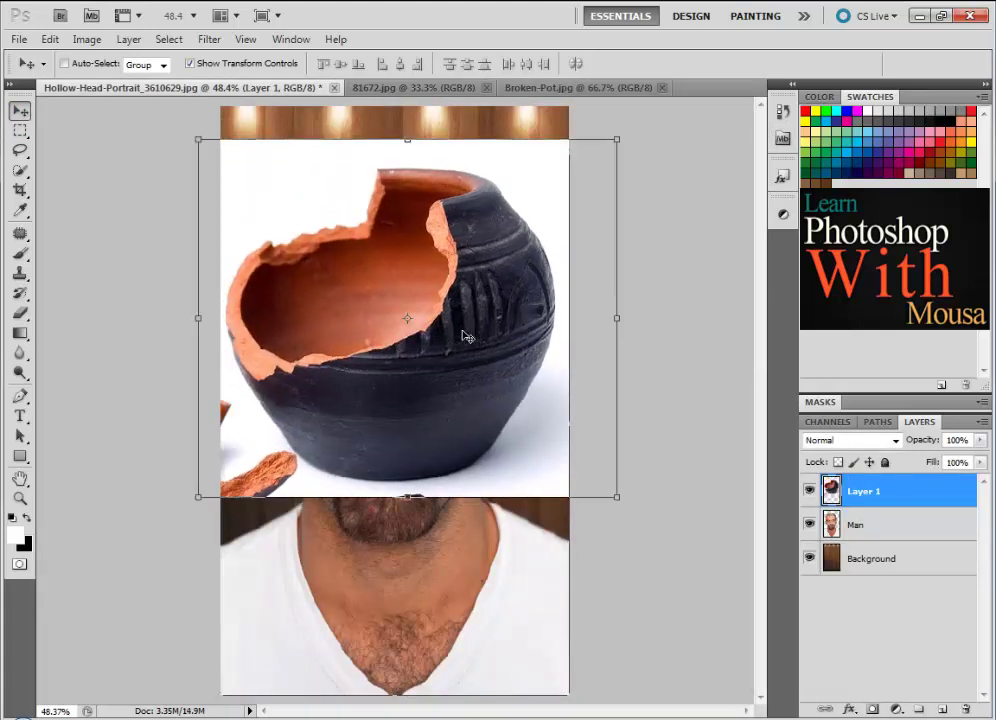
{"action": "left_click", "coordinate": [980, 440]}
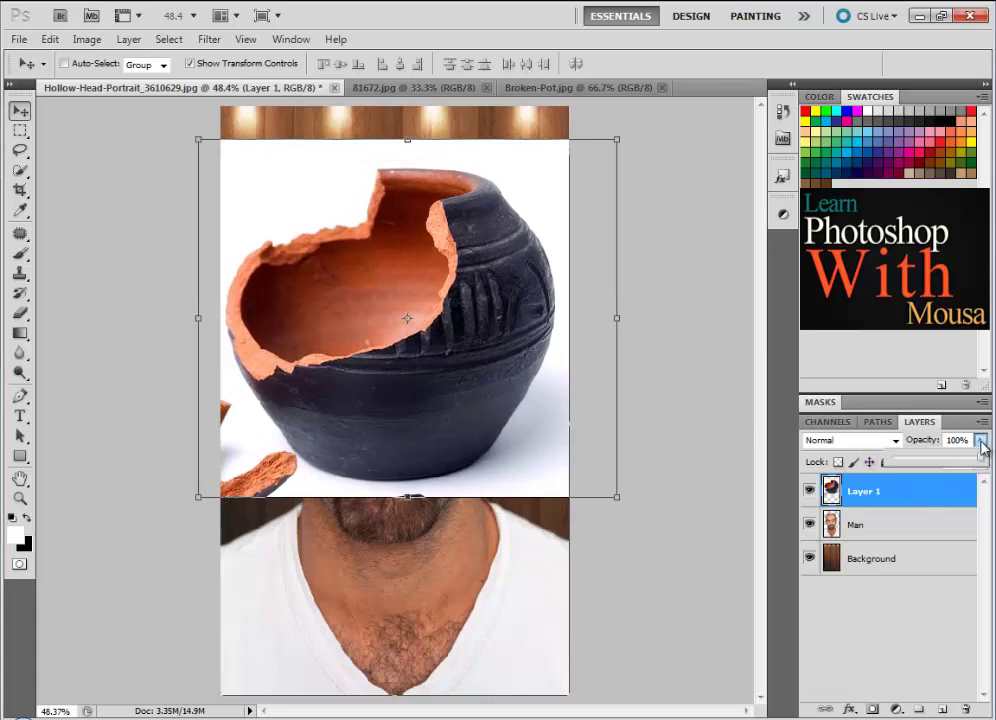
{"action": "left_click_drag", "start_coordinate": [925, 463], "coordinate": [930, 463]}
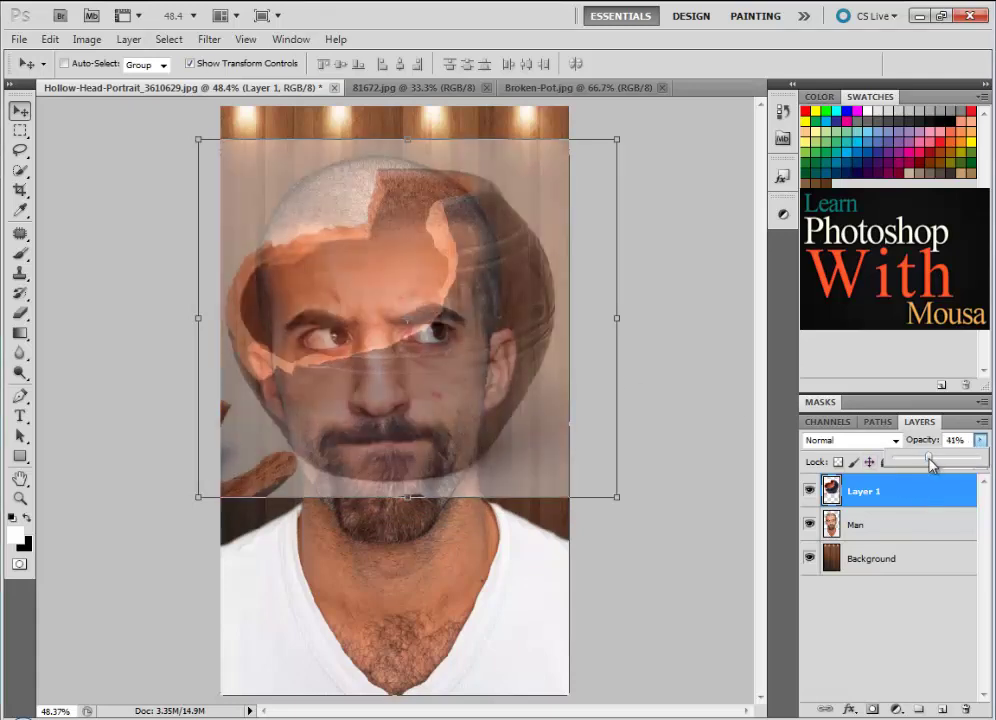
- Scale the pot layer to fit over the man's head and apply the transformation
{"action": "left_click_drag", "start_coordinate": [617, 318], "coordinate": [560, 318]}
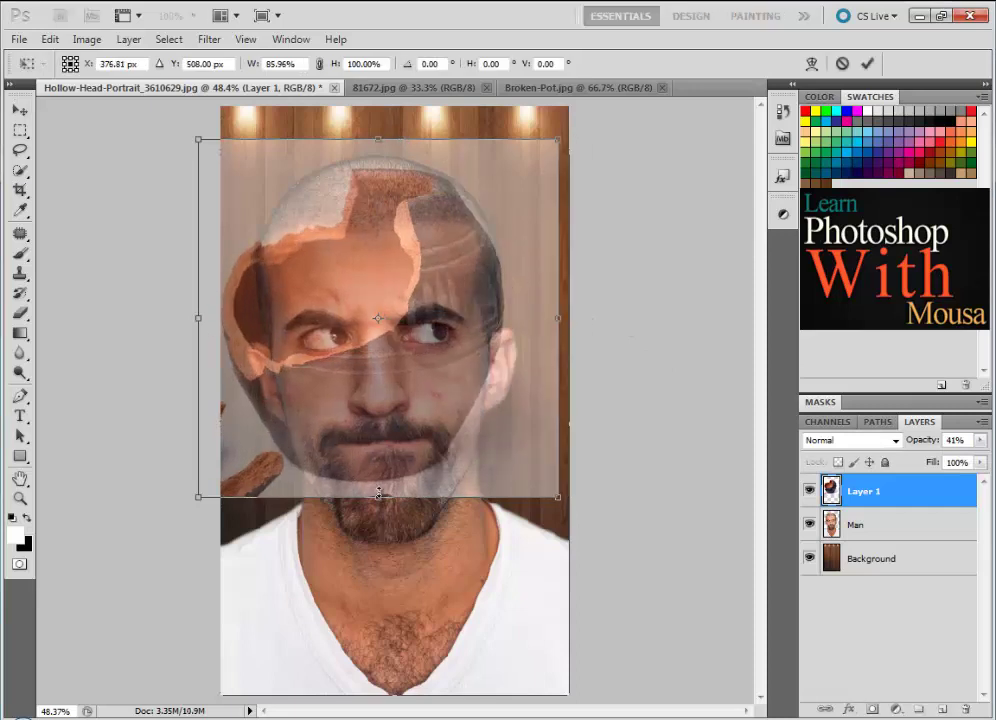
{"action": "left_click_drag", "start_coordinate": [378, 493], "coordinate": [376, 413]}
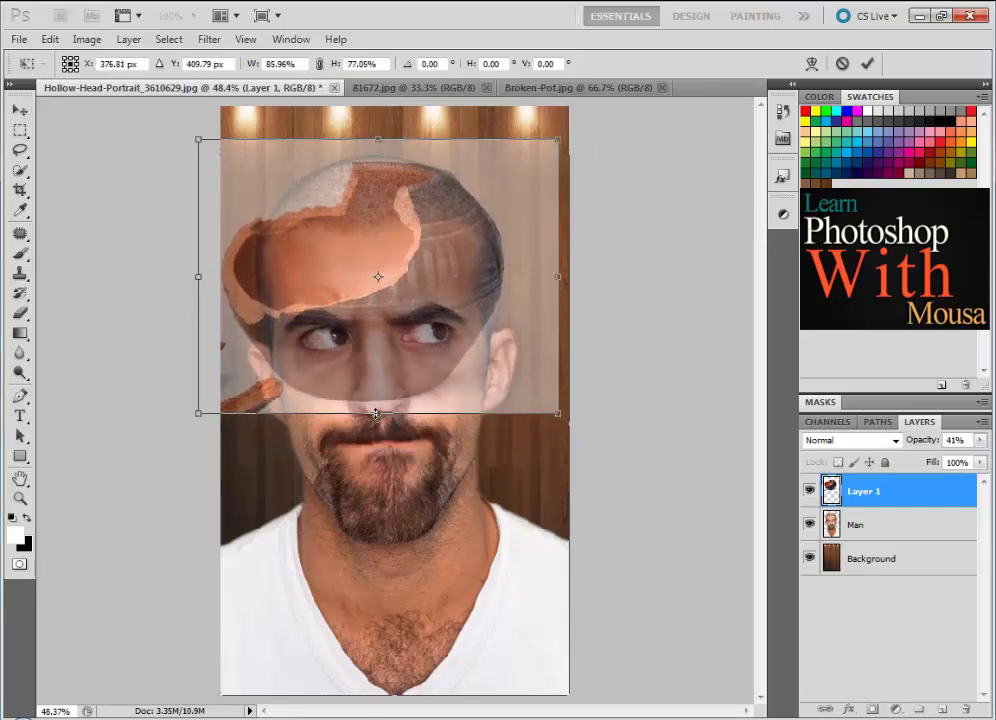
{"action": "left_click_drag", "start_coordinate": [194, 281], "coordinate": [228, 278]}
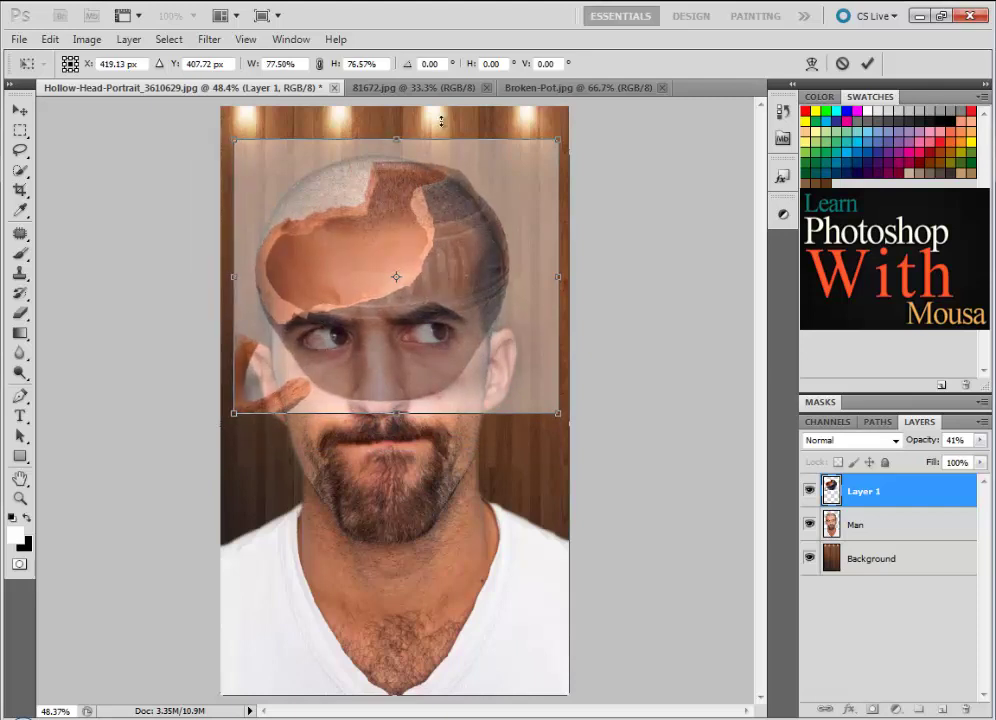
{"action": "mouse_move", "coordinate": [563, 280]}
{"action": "left_mouse_down"}
{"action": "mouse_move", "coordinate": [536, 278]}
{"action": "mouse_move", "coordinate": [550, 279]}
{"action": "left_mouse_up"}
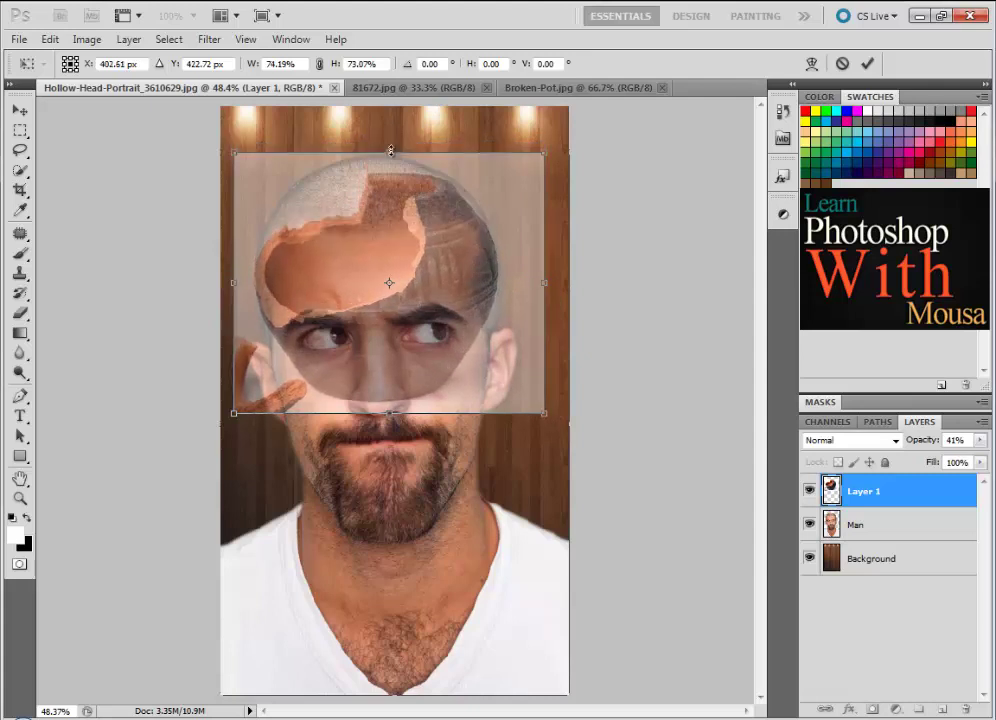
{"action": "left_click_drag", "start_coordinate": [391, 141], "coordinate": [390, 148]}
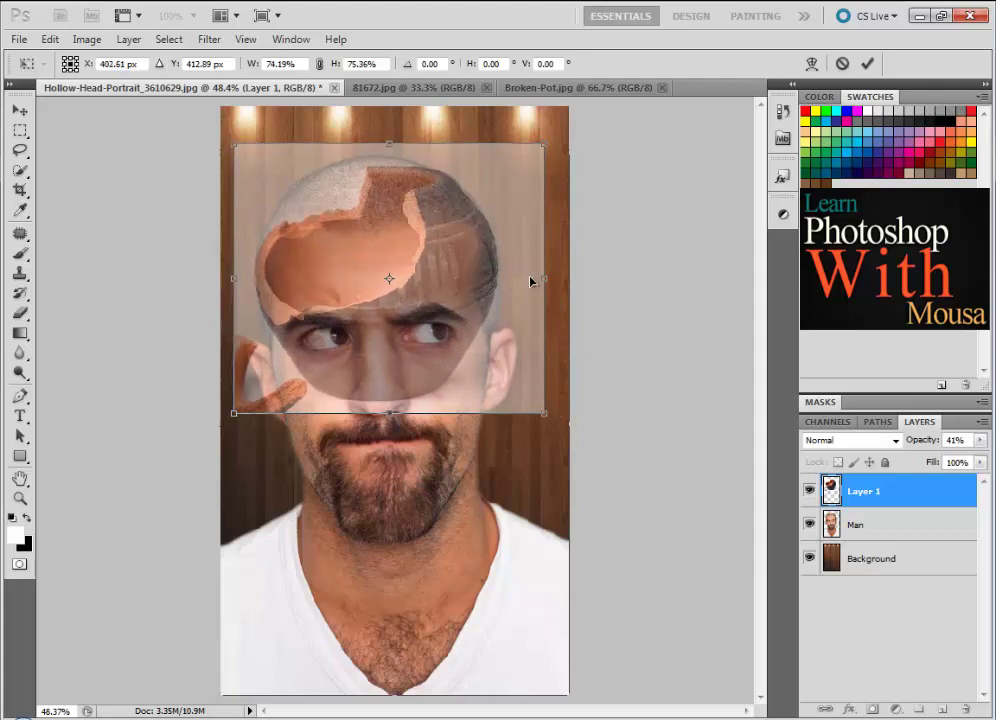
{"action": "left_click_drag", "start_coordinate": [541, 278], "coordinate": [544, 284]}
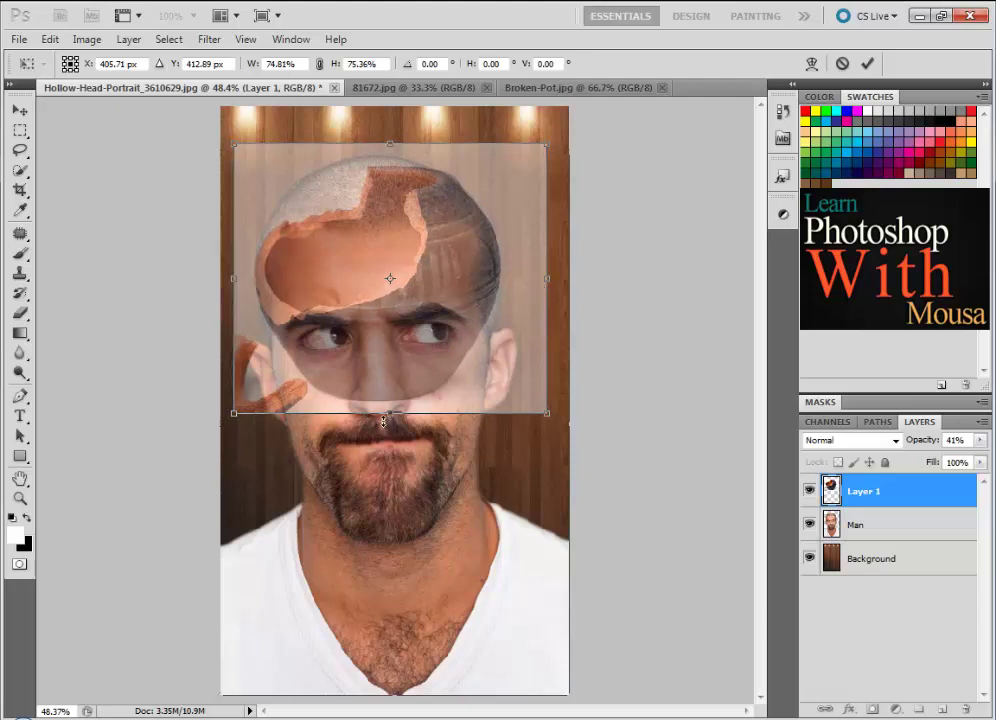
{"action": "left_click_drag", "start_coordinate": [385, 421], "coordinate": [390, 401]}
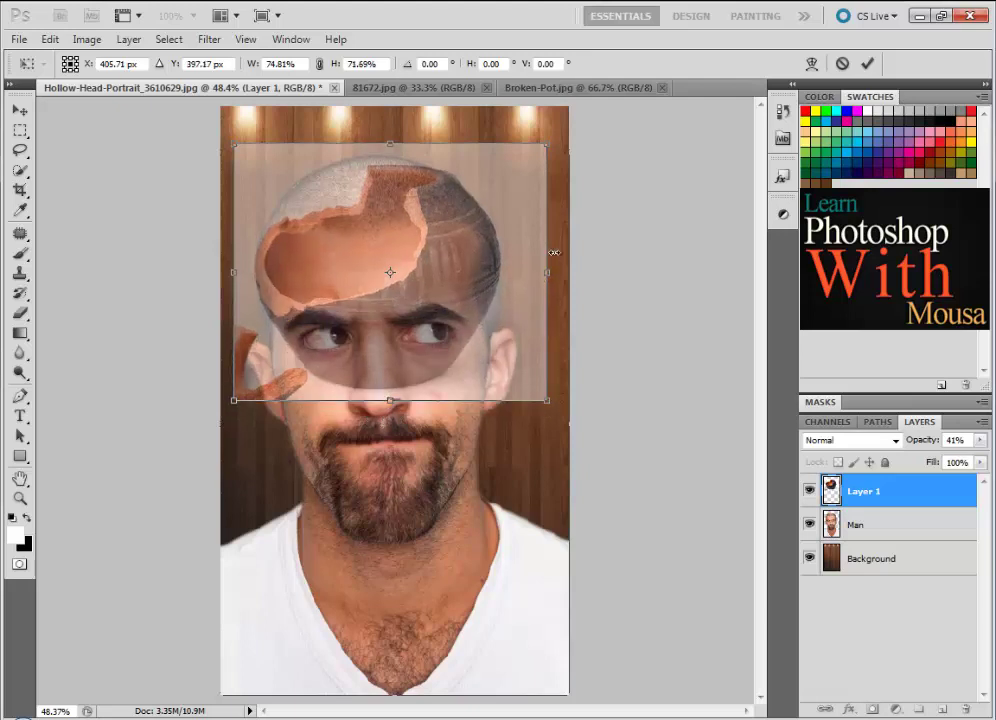
{"action": "left_click_drag", "start_coordinate": [550, 268], "coordinate": [545, 280]}
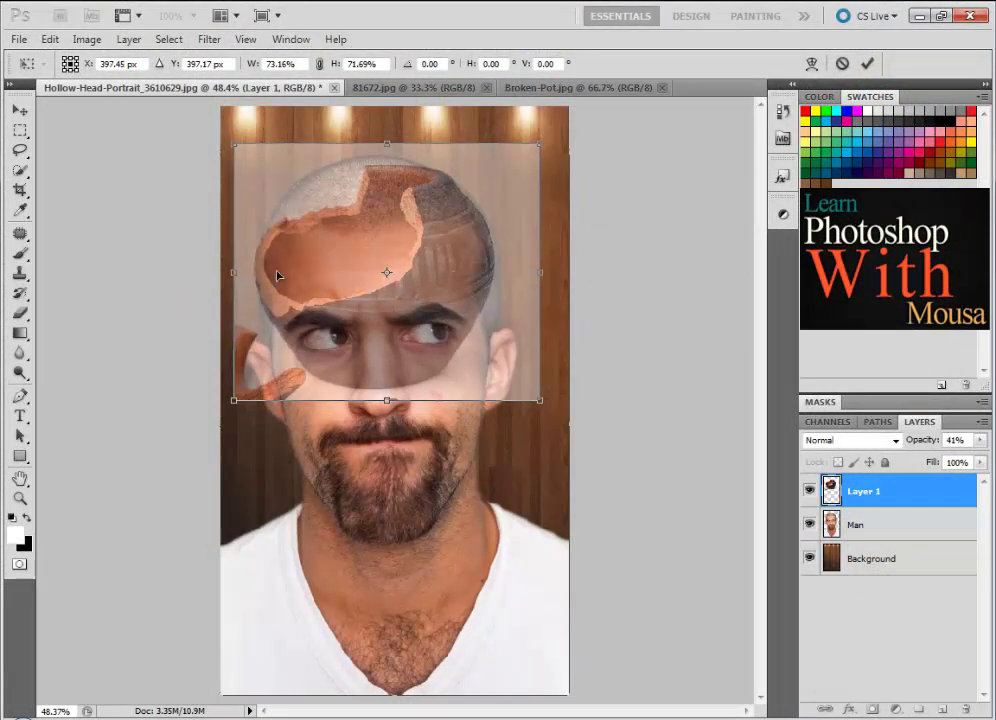
{"action": "left_click", "coordinate": [12, 100]}
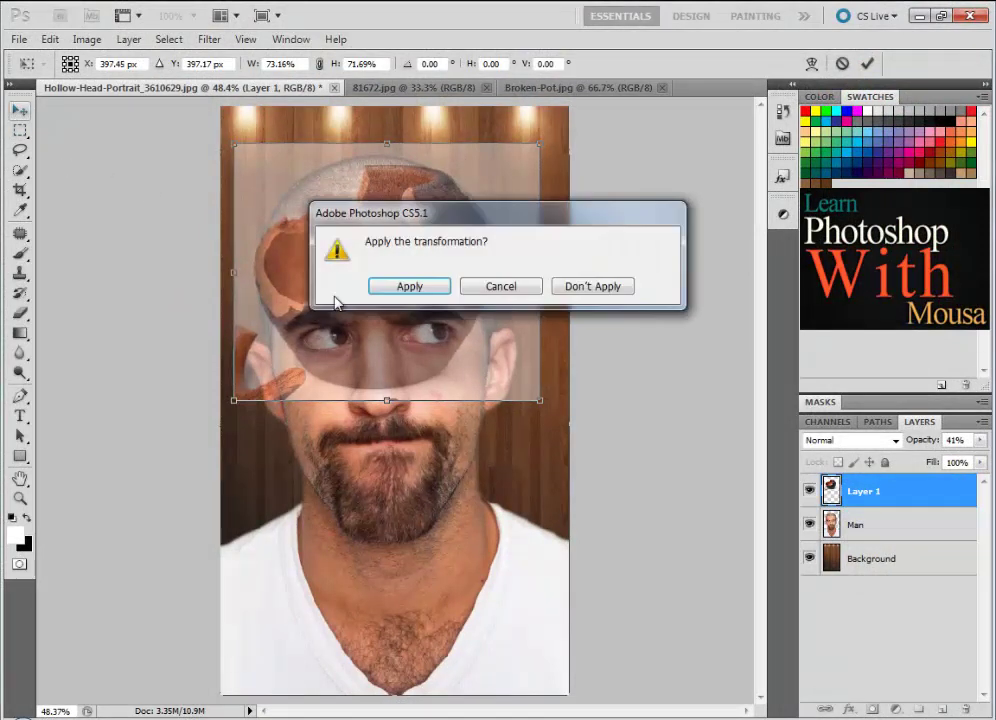
{"action": "left_click", "coordinate": [402, 286]}
{"action": "left_click", "coordinate": [979, 440]}
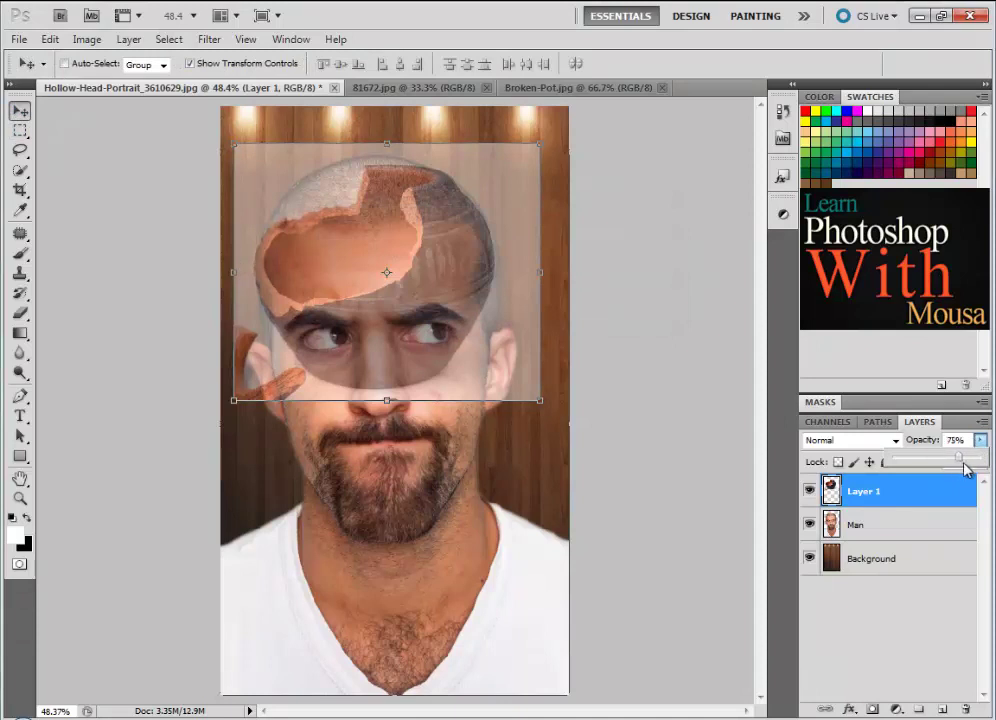
- Set Layer 1 to 100% opacity, add a mask, and hide the pot's white background
{"action": "left_click_drag", "start_coordinate": [966, 470], "coordinate": [988, 470]}
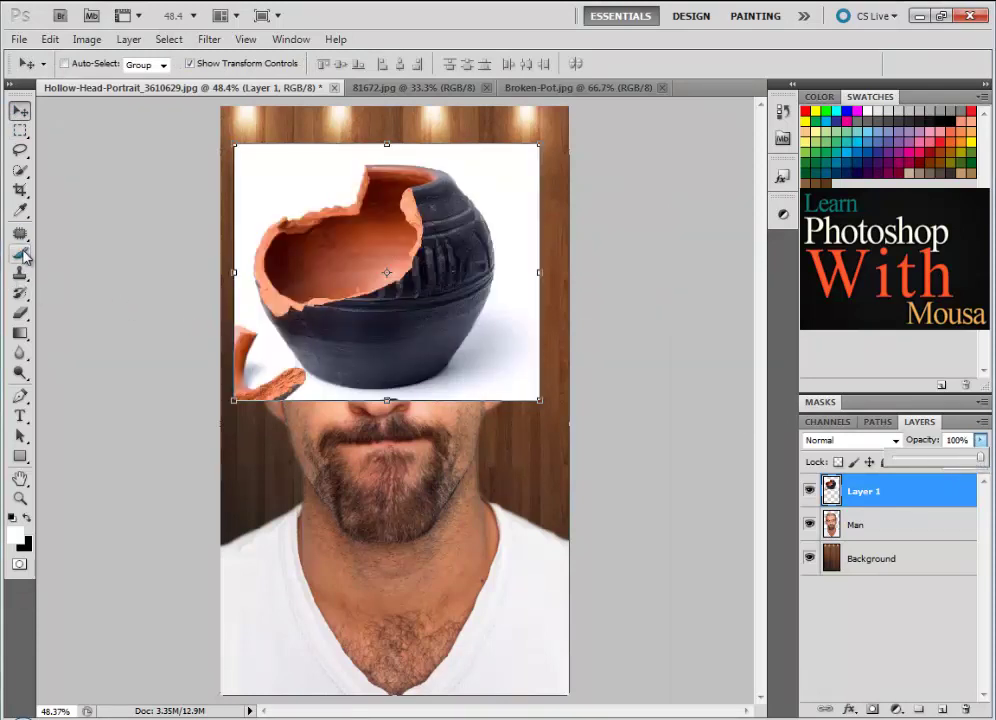
{"action": "left_click_drag", "start_coordinate": [20, 170], "coordinate": [67, 189]}
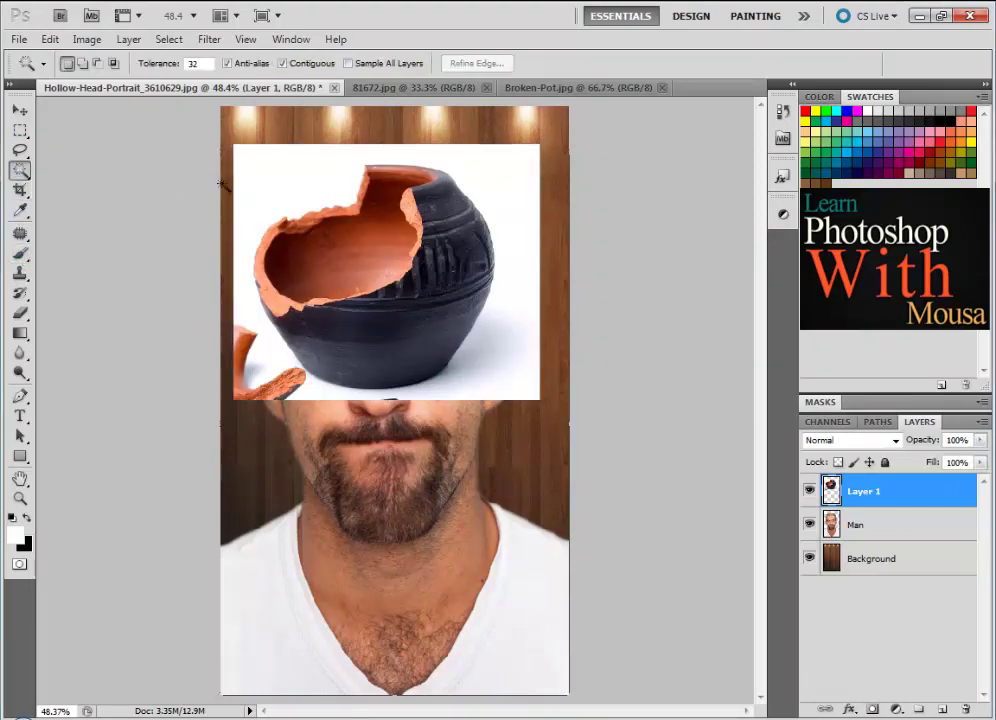
{"action": "left_click", "coordinate": [870, 710]}
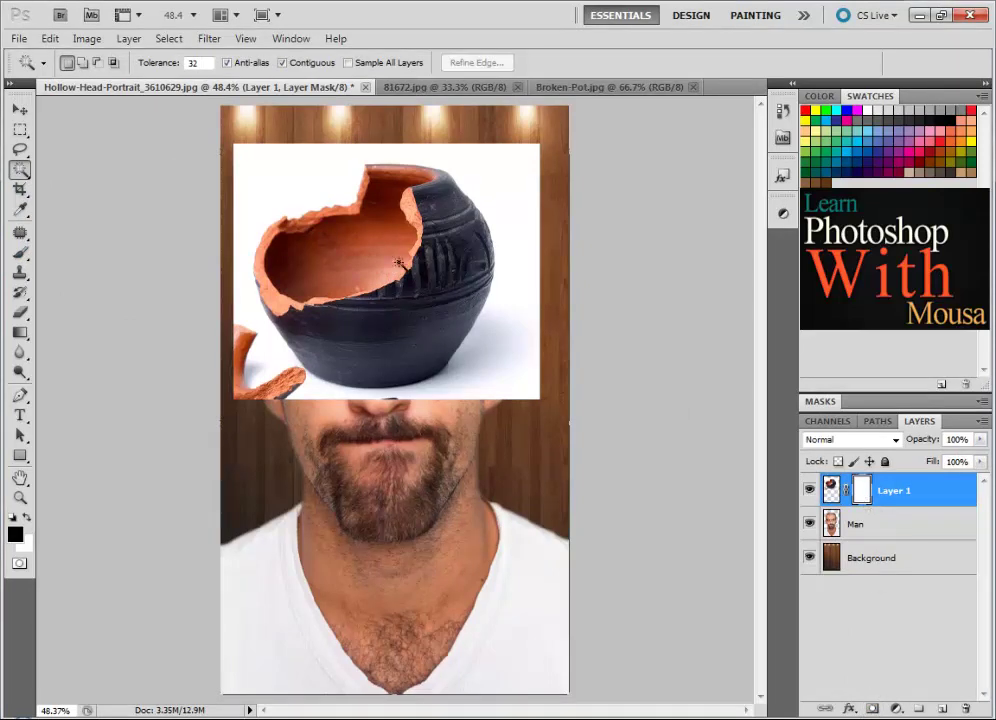
{"action": "left_click", "coordinate": [513, 348]}
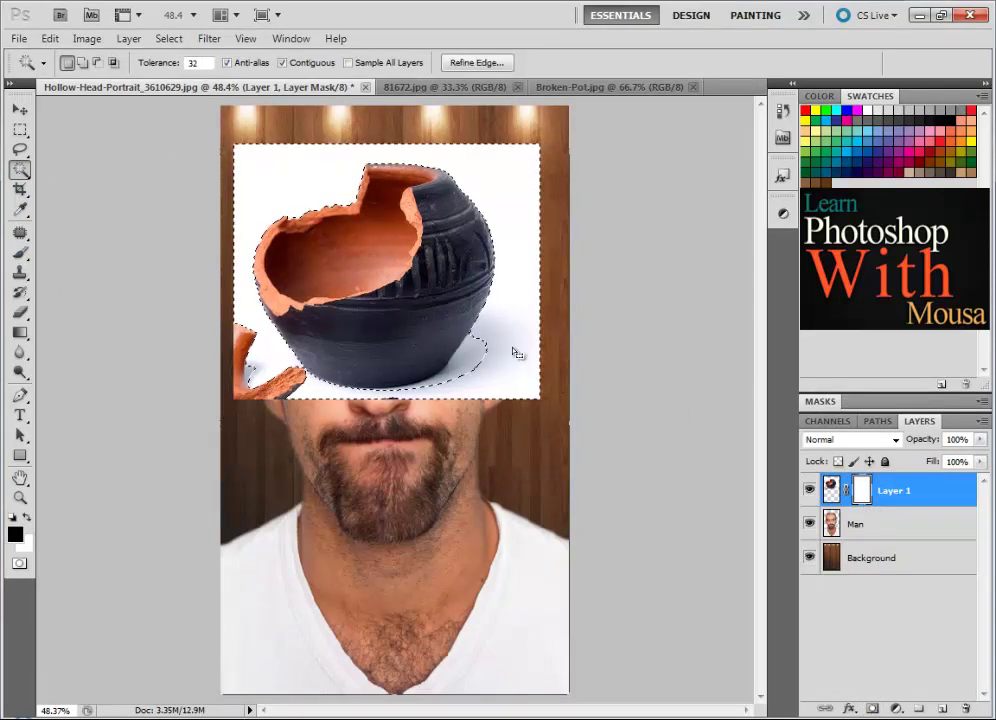
{"action": "left_click", "coordinate": [15, 533]}
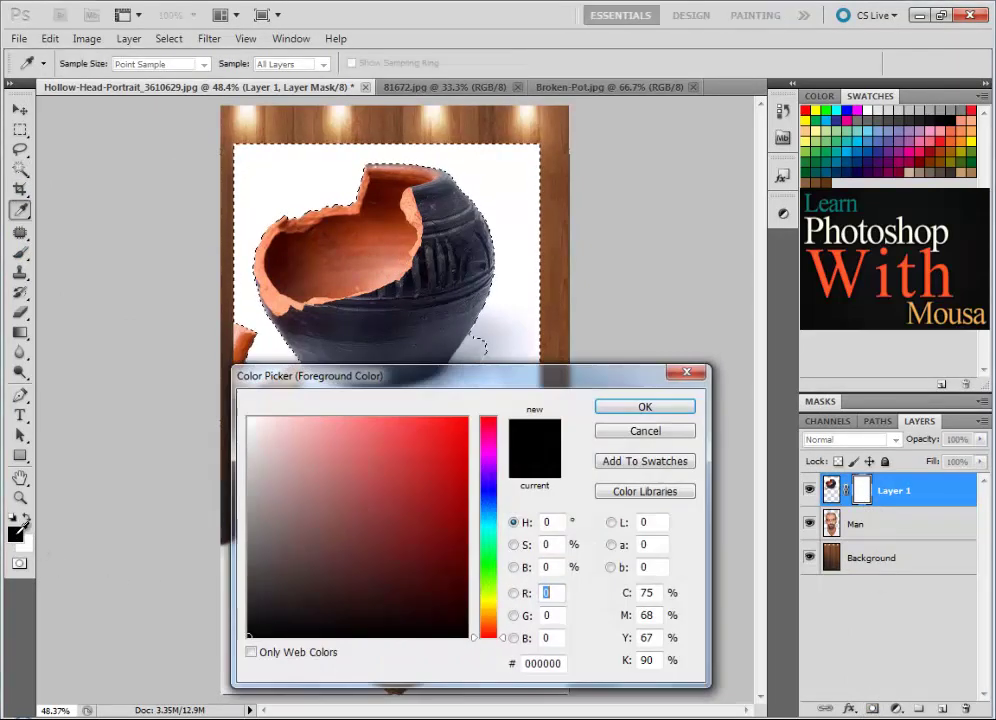
{"action": "left_click", "coordinate": [646, 432]}
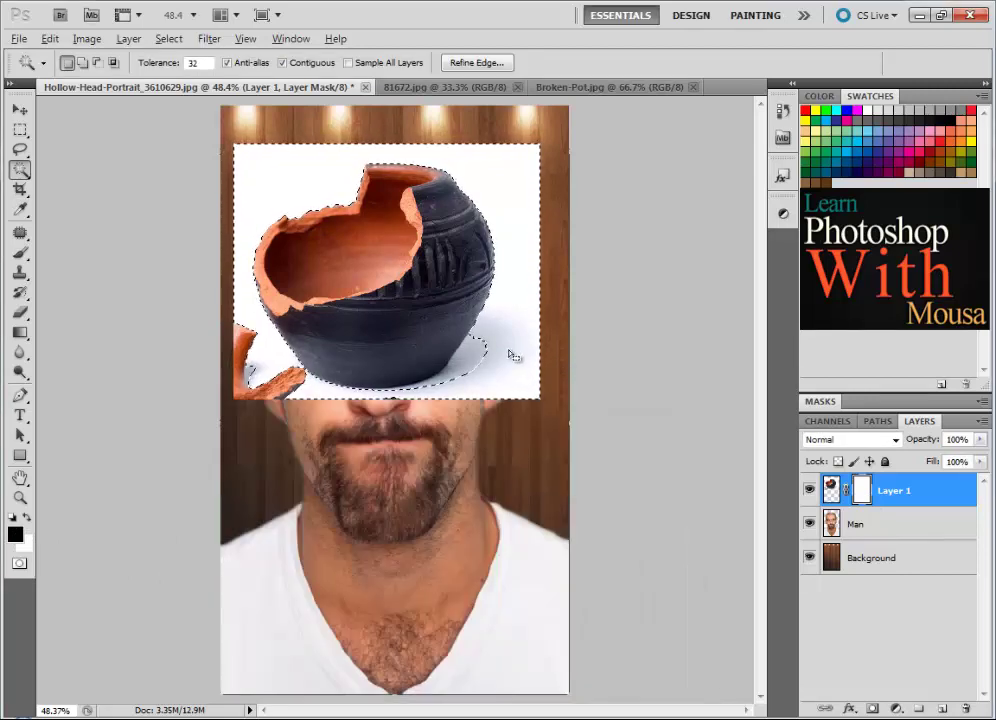
{"action": "key", "text": "alt+BackSpace"}
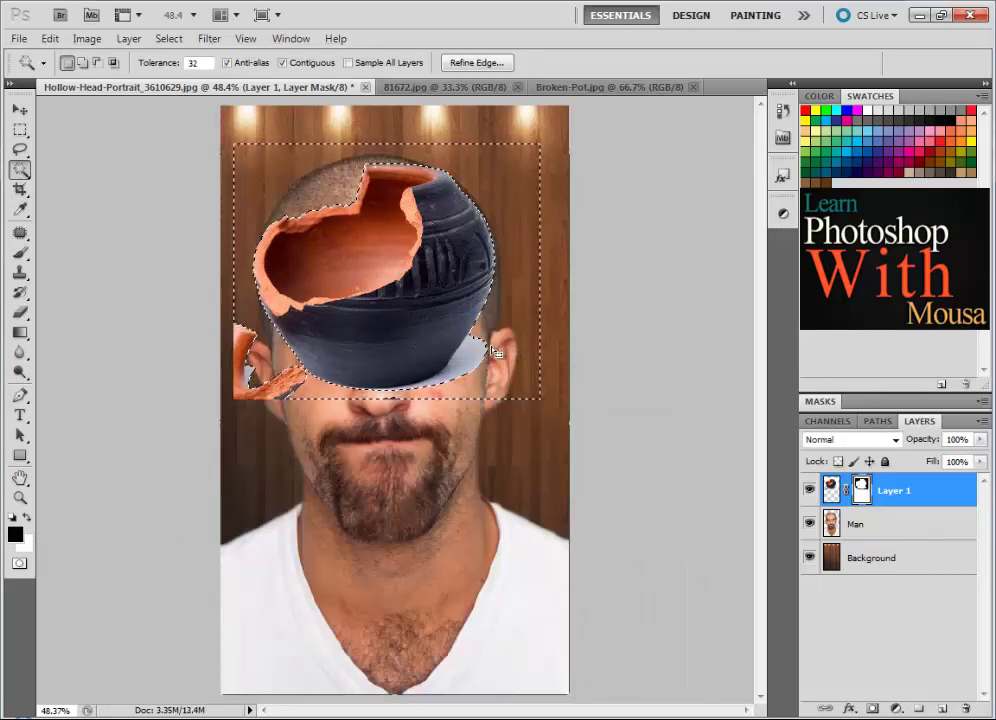
{"action": "key", "text": "ctrl+d"}
- Hide the grey sliver beside the pot and the thin sliver along its bottom
{"action": "left_click", "coordinate": [481, 358]}
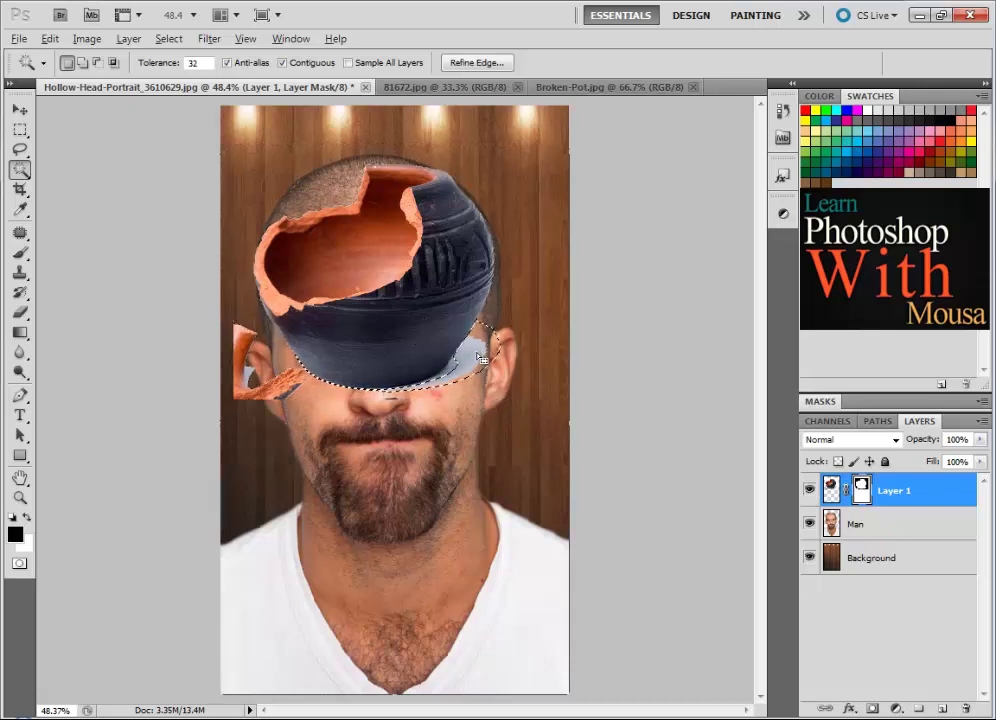
{"action": "key", "text": "Delete"}
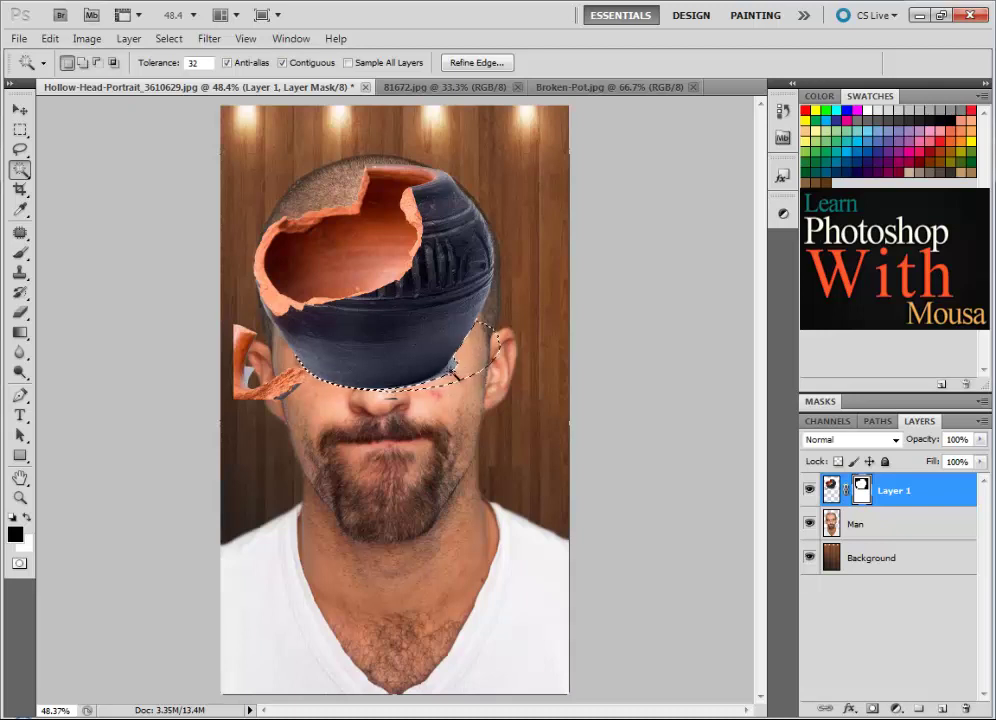
{"action": "left_click", "coordinate": [455, 370]}
{"action": "key", "text": "ctrl+d"}
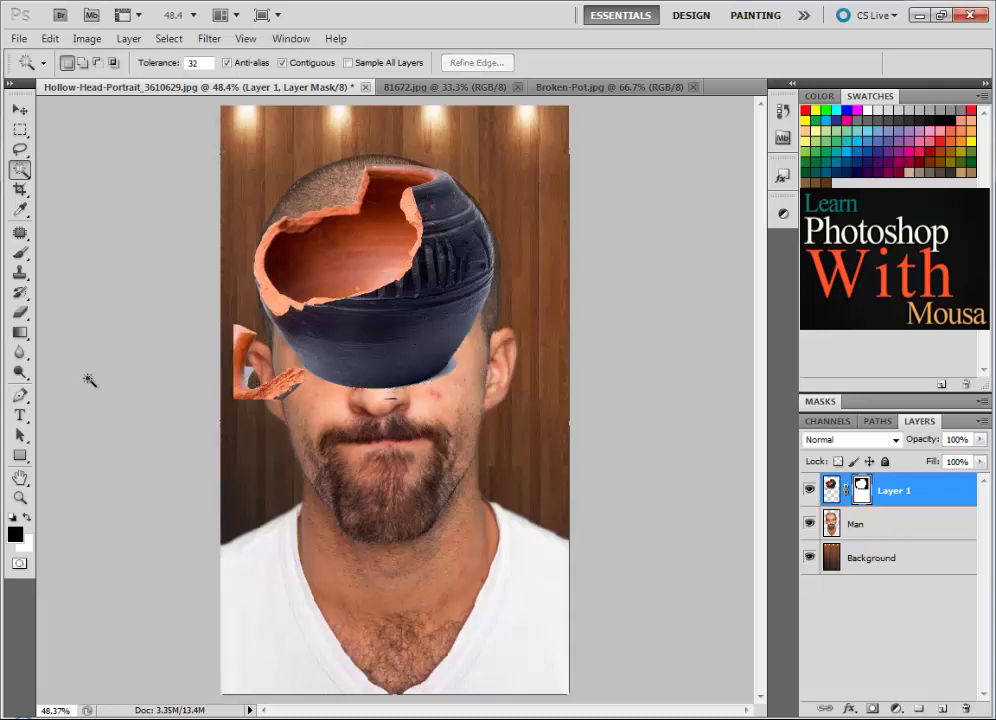
- Paint black with a 44 px brush on Layer 1's mask over the ear patch and blue edge across the eyes
{"action": "left_click", "coordinate": [19, 254]}
{"action": "right_click", "coordinate": [254, 372]}
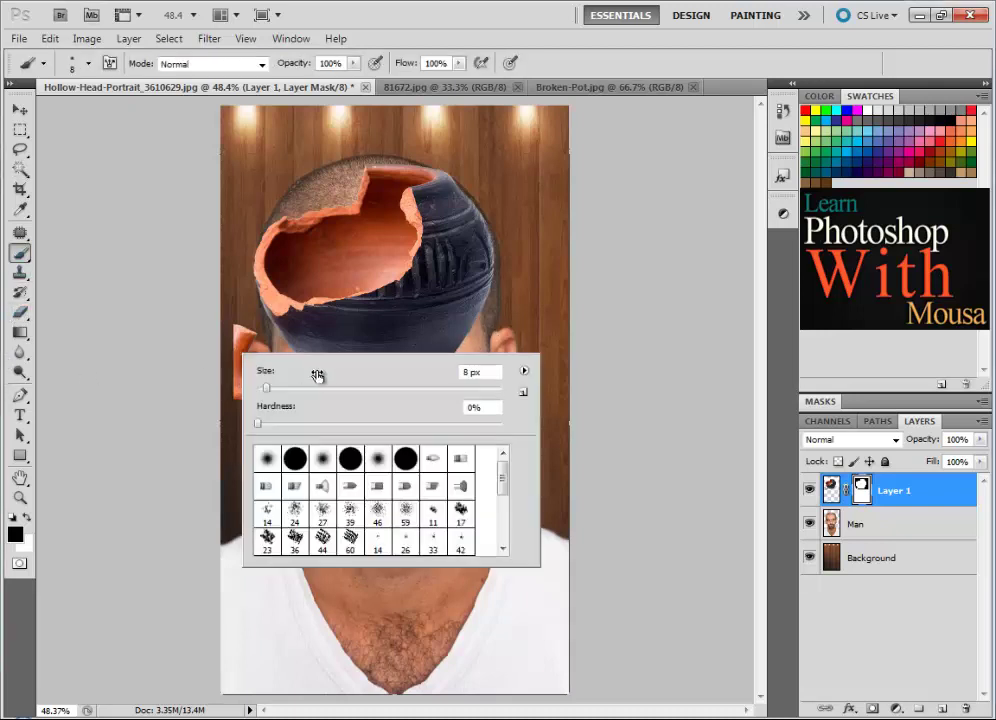
{"action": "left_click", "coordinate": [311, 391]}
{"action": "key", "text": "Return"}
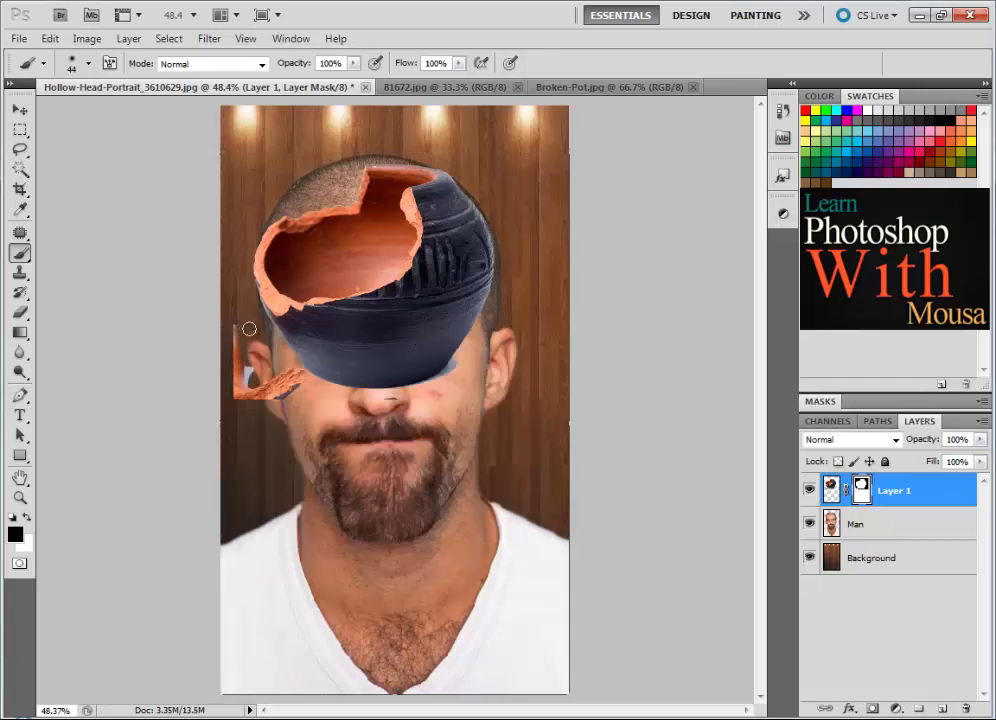
{"action": "left_click_drag", "start_coordinate": [239, 405], "coordinate": [248, 398]}
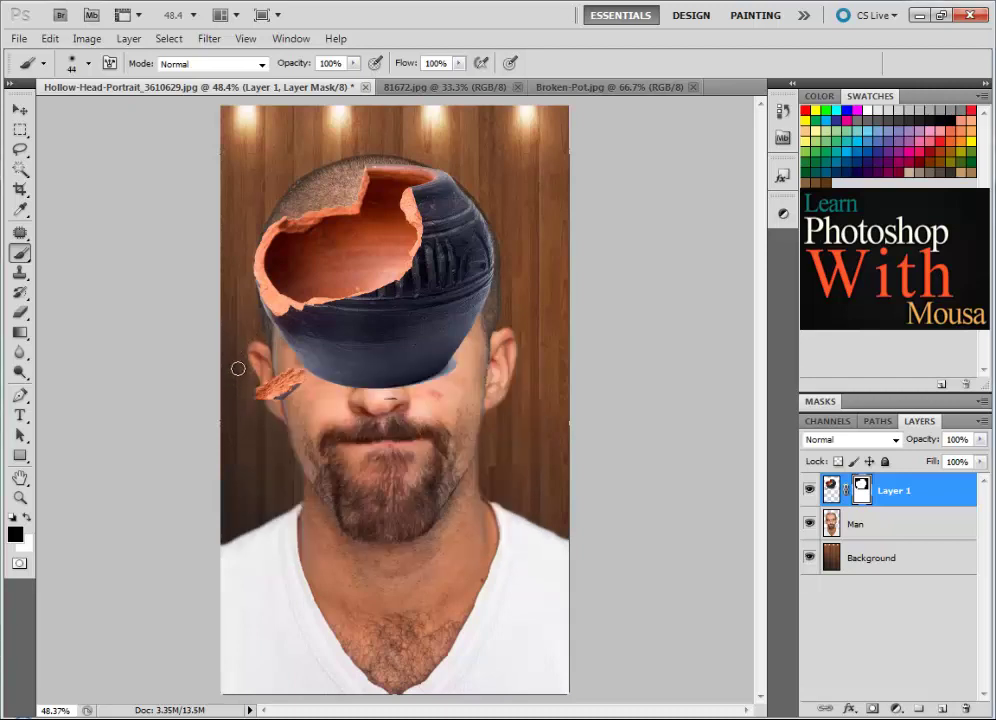
{"action": "left_click_drag", "start_coordinate": [290, 363], "coordinate": [450, 368]}
{"action": "right_click", "coordinate": [336, 380]}
{"action": "mouse_move", "coordinate": [278, 422]}
{"action": "left_mouse_down"}
{"action": "mouse_move", "coordinate": [382, 367]}
{"action": "mouse_move", "coordinate": [518, 329]}
{"action": "mouse_move", "coordinate": [462, 300]}
{"action": "left_mouse_up"}
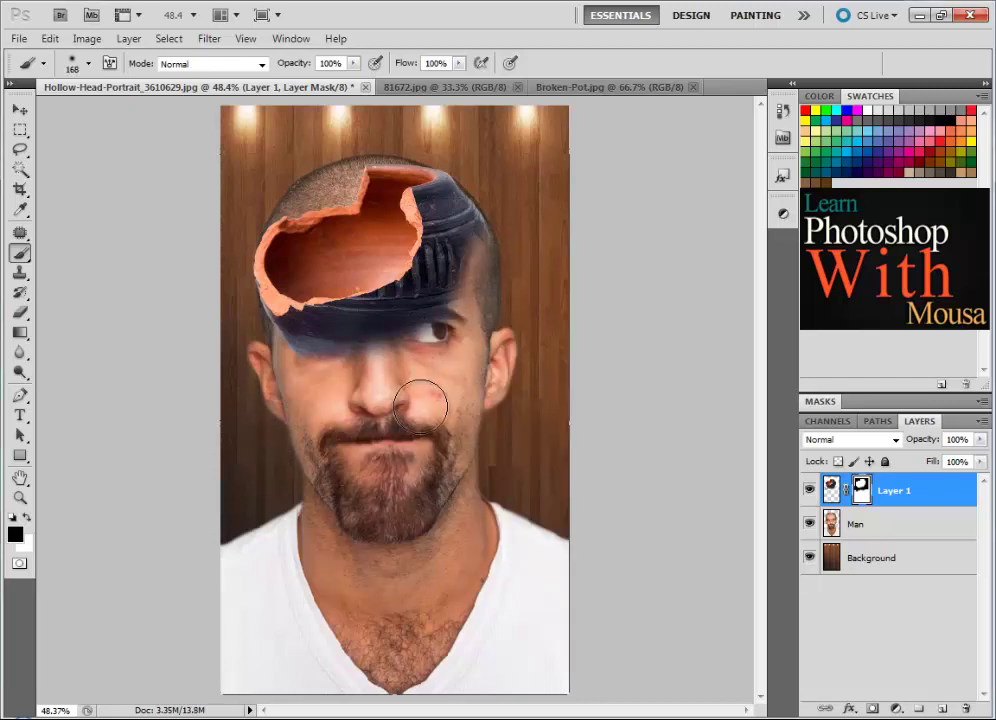
{"action": "left_click", "coordinate": [19, 497]}
{"action": "left_click_drag", "start_coordinate": [387, 336], "coordinate": [420, 284]}
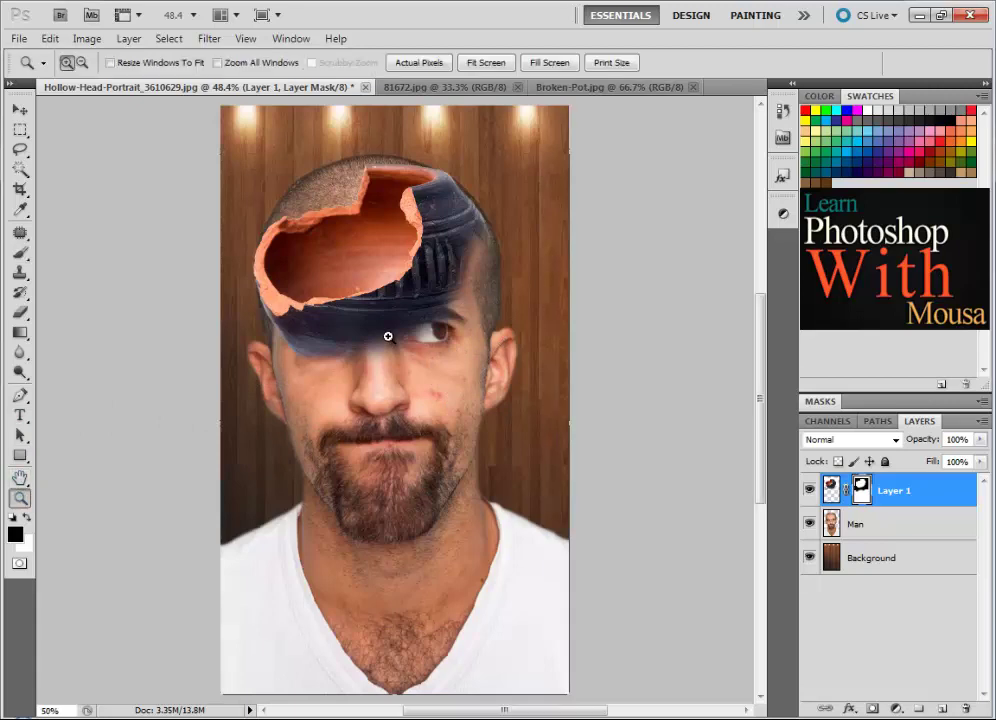
- Zoom to 100%, Magic Wand the dark pot band over the forehead and fill it black on the mask
{"action": "left_click", "coordinate": [420, 284]}
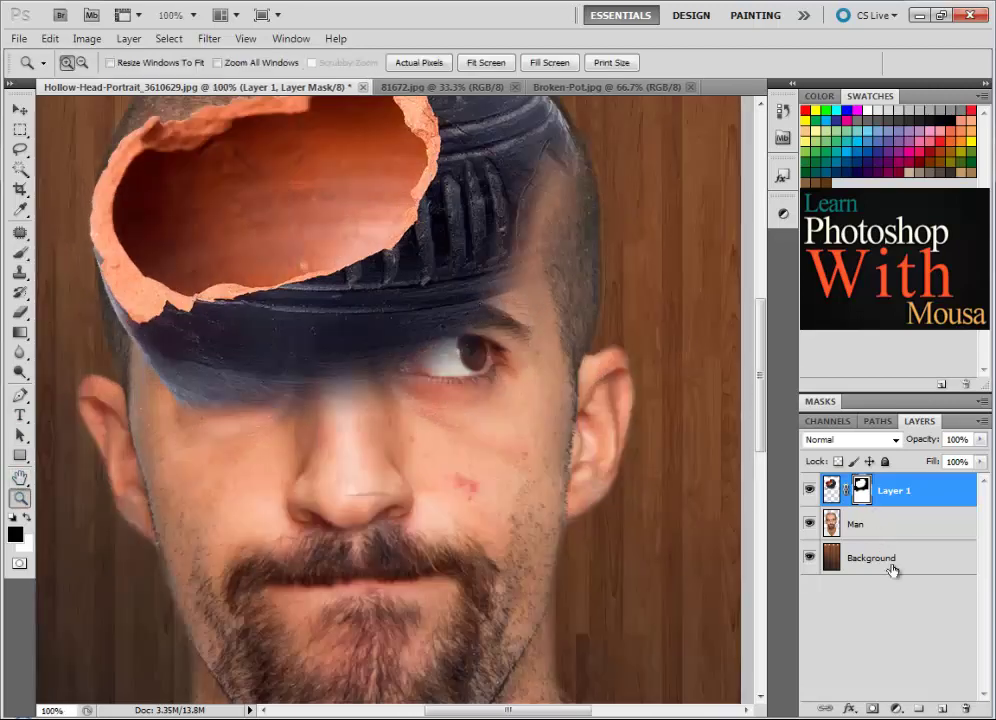
{"action": "left_click", "coordinate": [830, 489]}
{"action": "key", "text": "x"}
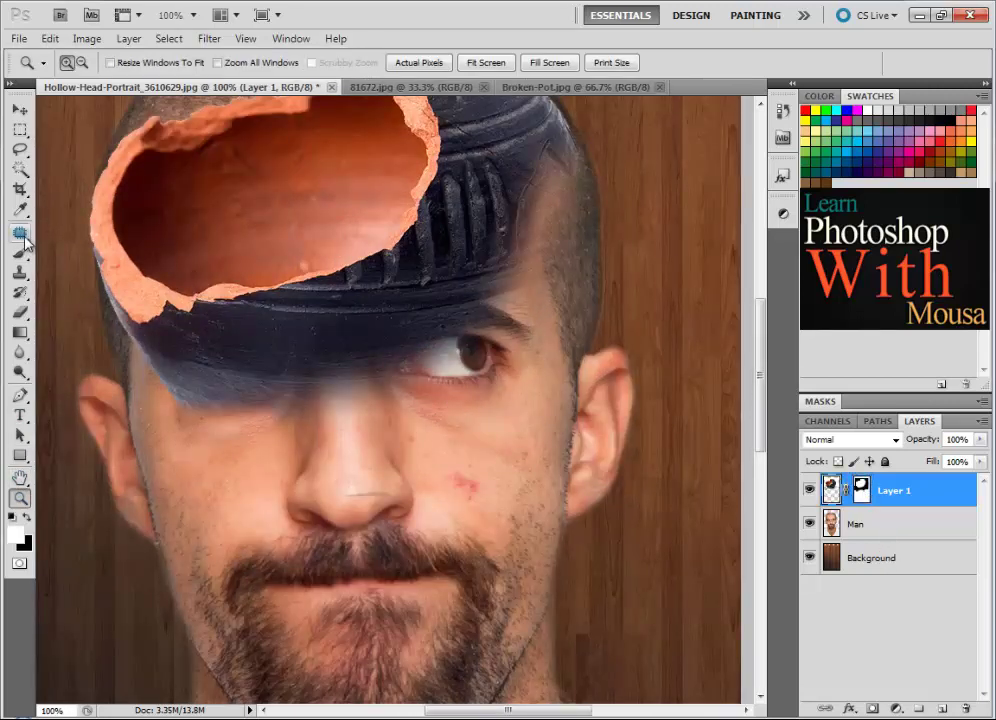
{"action": "left_click", "coordinate": [22, 236]}
{"action": "left_click", "coordinate": [19, 167]}
{"action": "left_click", "coordinate": [266, 350]}
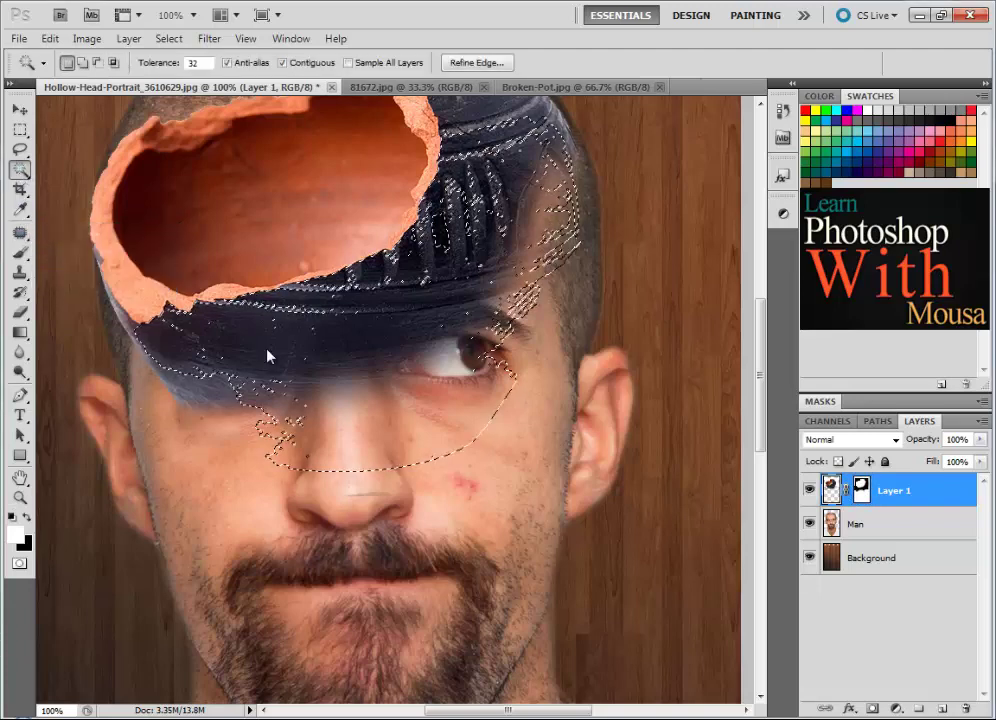
{"action": "left_click", "coordinate": [860, 489]}
{"action": "key", "text": "x"}
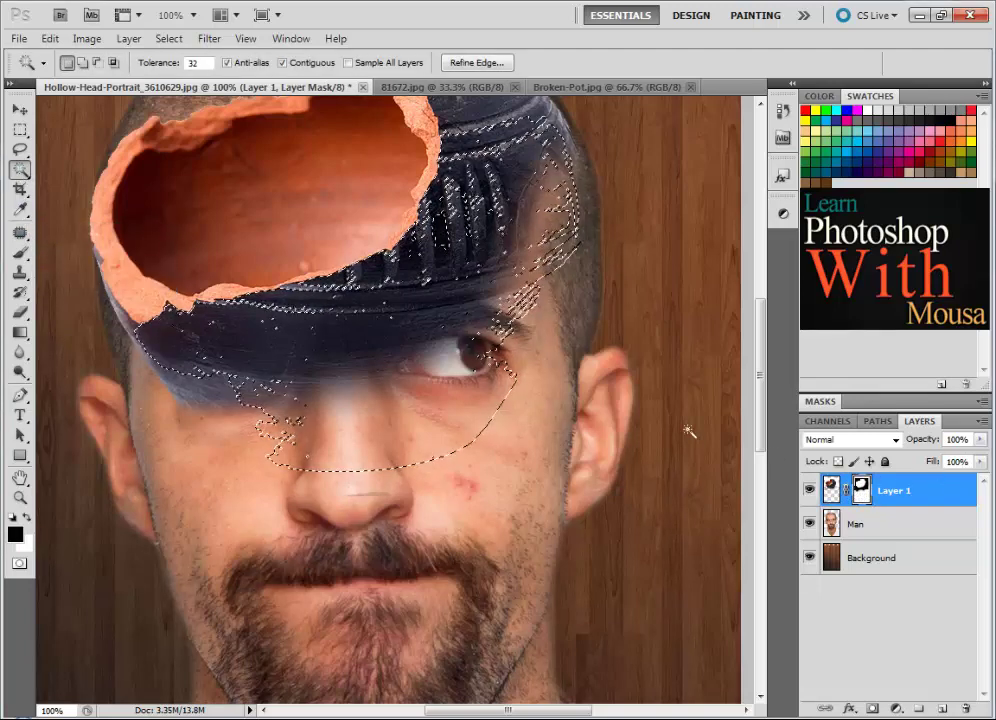
{"action": "key", "text": "alt+BackSpace"}
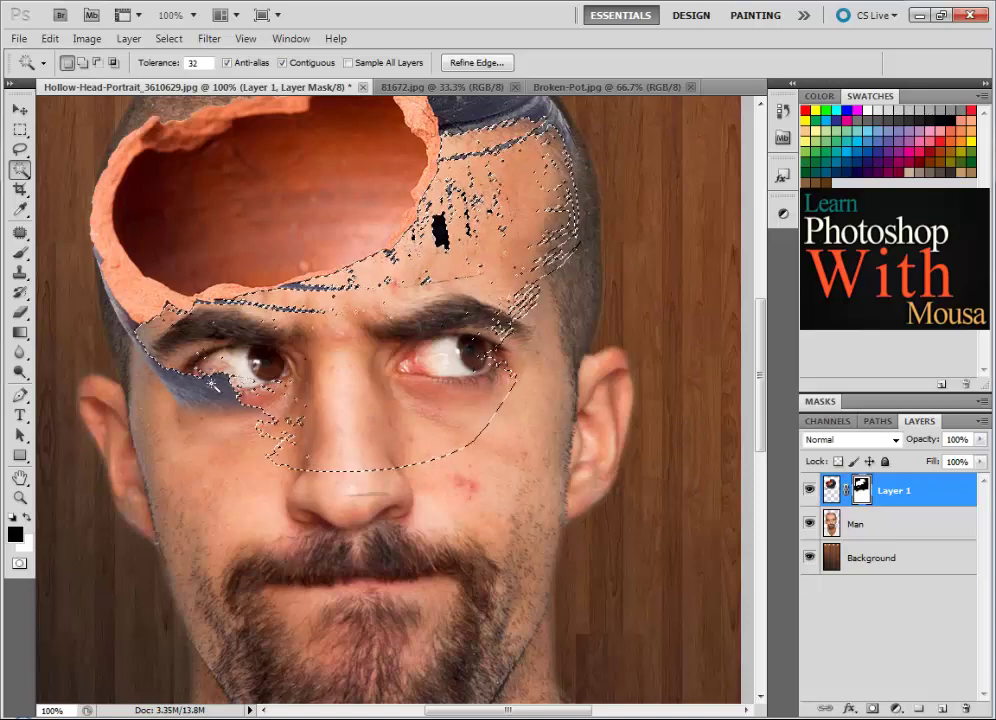
- Select the blue eye band and dark forehead marks, hide them on the mask, and deselect
{"action": "left_click", "coordinate": [213, 384]}
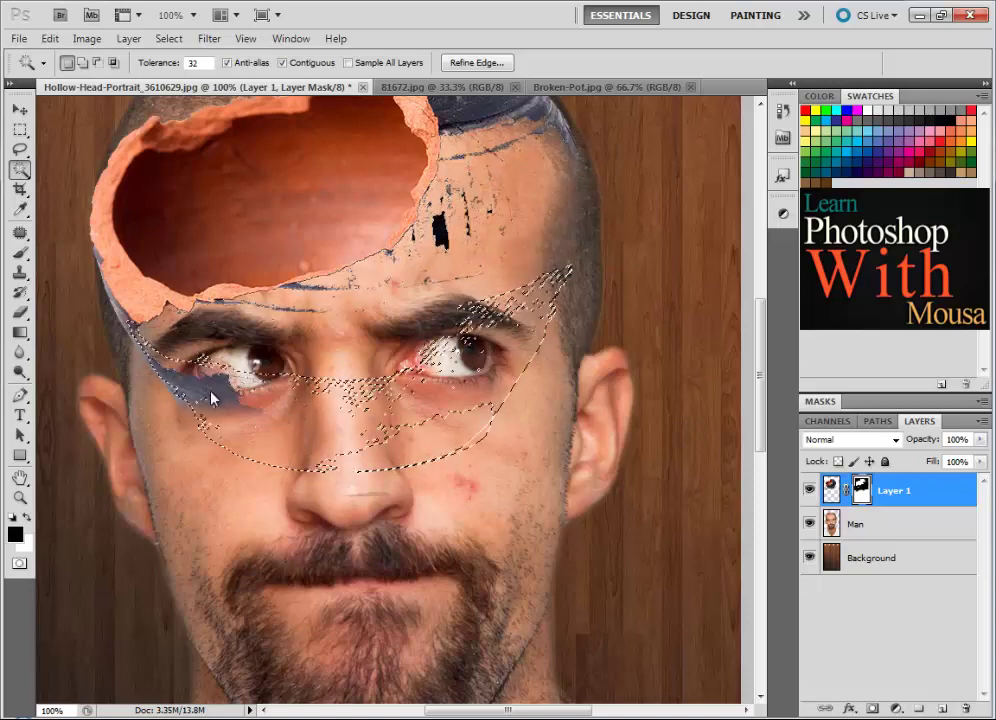
{"action": "left_click", "coordinate": [443, 240], "text": "shift"}
{"action": "key", "text": "alt+BackSpace"}
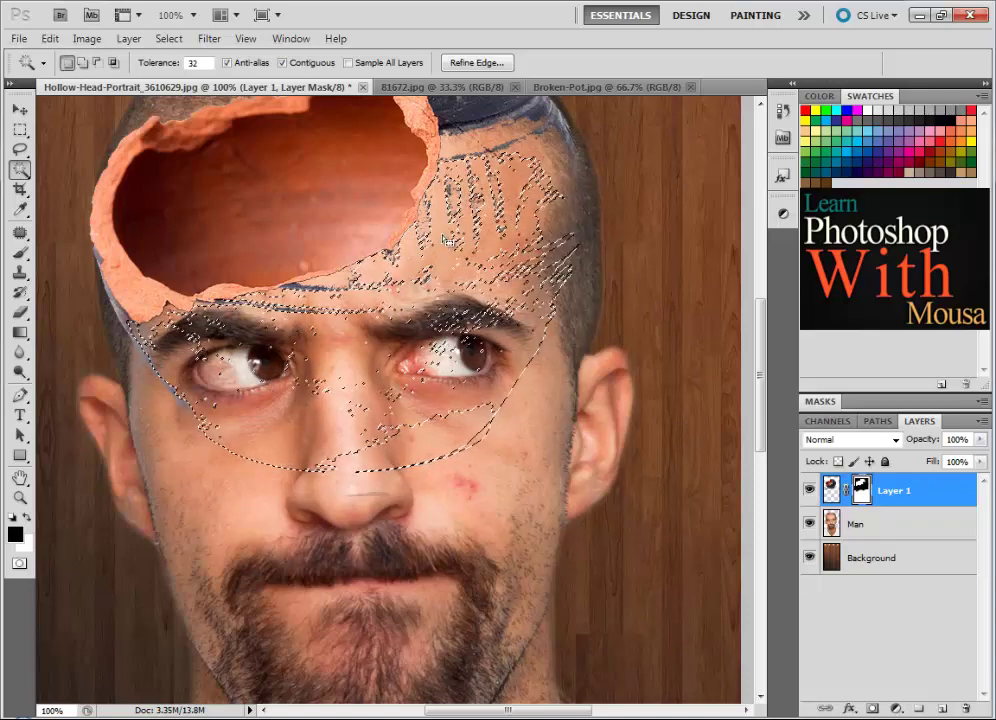
{"action": "key", "text": "ctrl+d"}
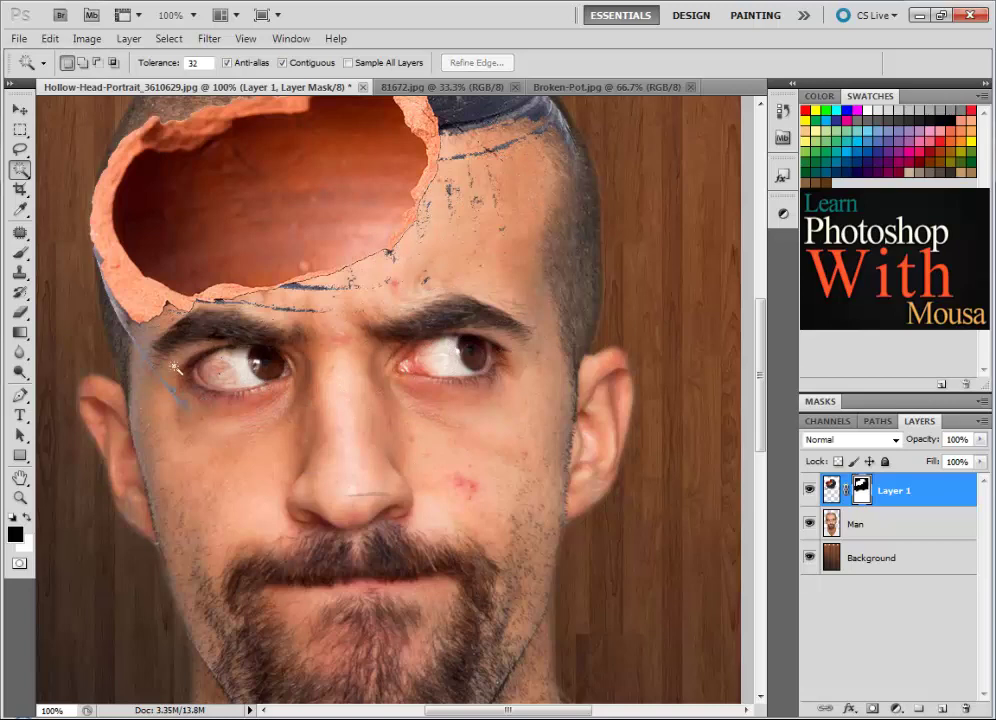
{"action": "left_click", "coordinate": [180, 400]}
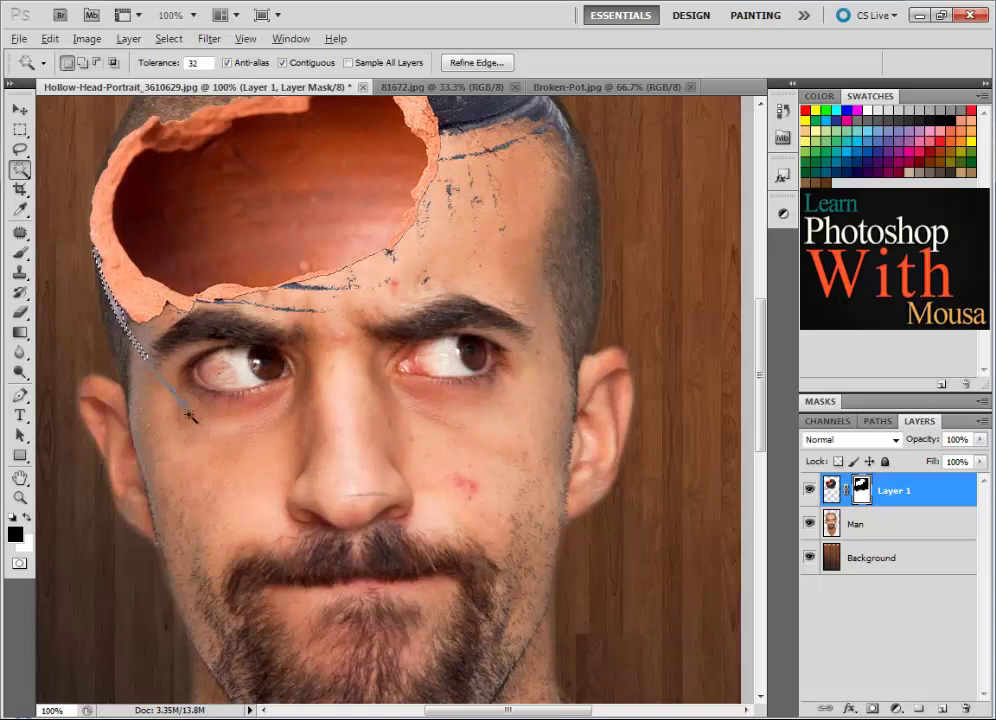
{"action": "key", "text": "ctrl+d"}
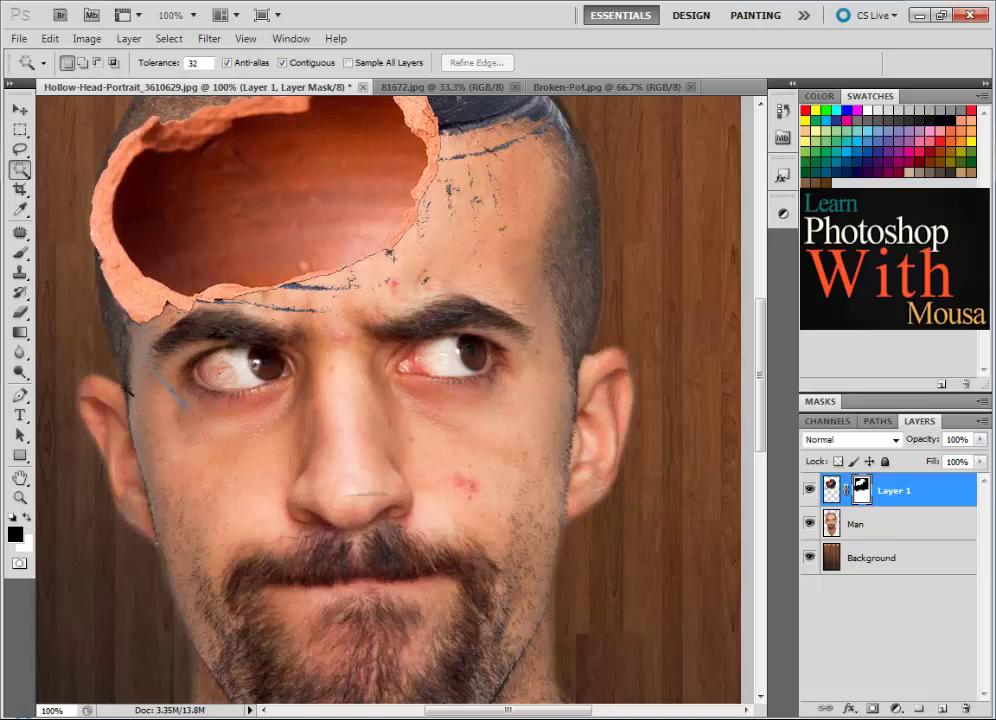
- Brush black on Layer 1's mask over the blue crack marks near the eye and forehead
{"action": "left_click", "coordinate": [14, 254]}
{"action": "right_click", "coordinate": [178, 405]}
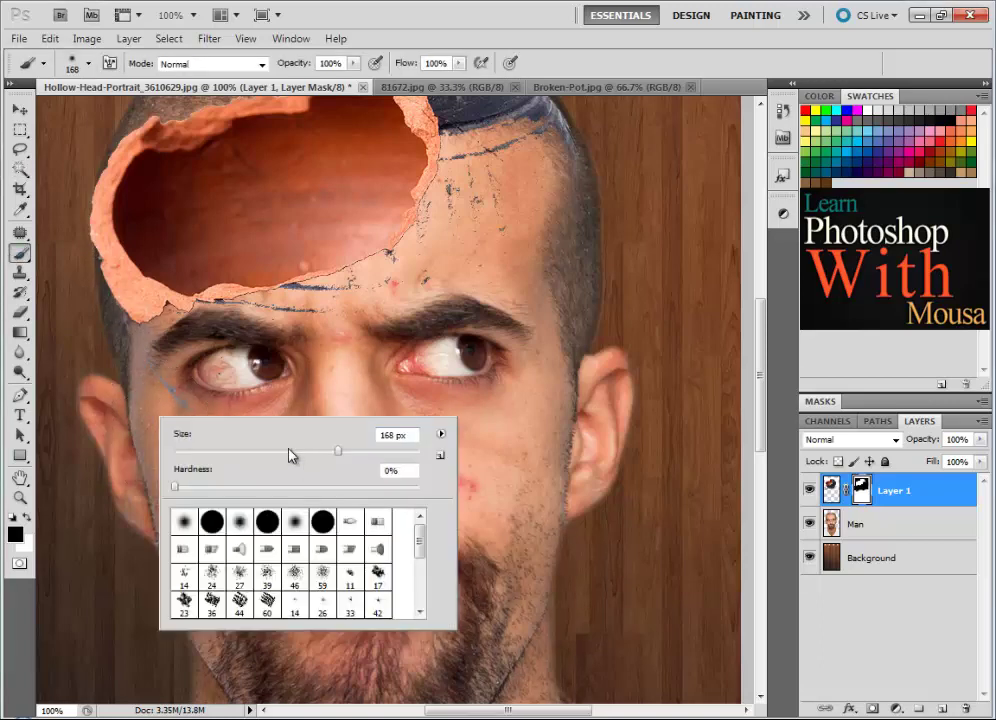
{"action": "left_click", "coordinate": [170, 400]}
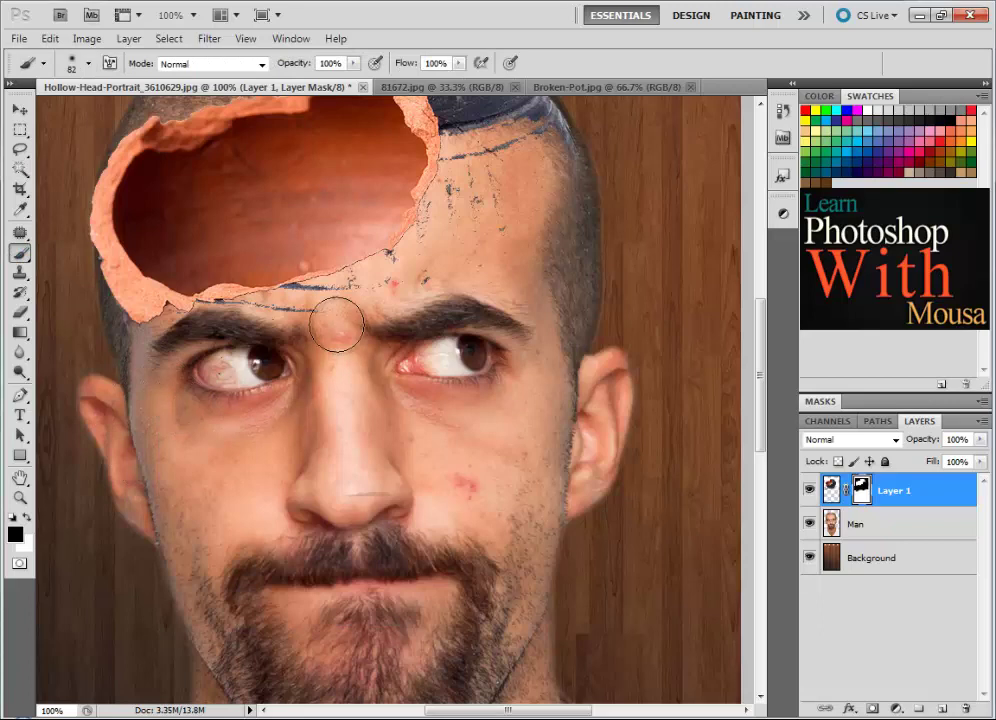
{"action": "mouse_move", "coordinate": [300, 320]}
{"action": "left_mouse_down"}
{"action": "mouse_move", "coordinate": [487, 271]}
{"action": "mouse_move", "coordinate": [498, 222]}
{"action": "mouse_move", "coordinate": [580, 145]}
{"action": "left_mouse_up"}
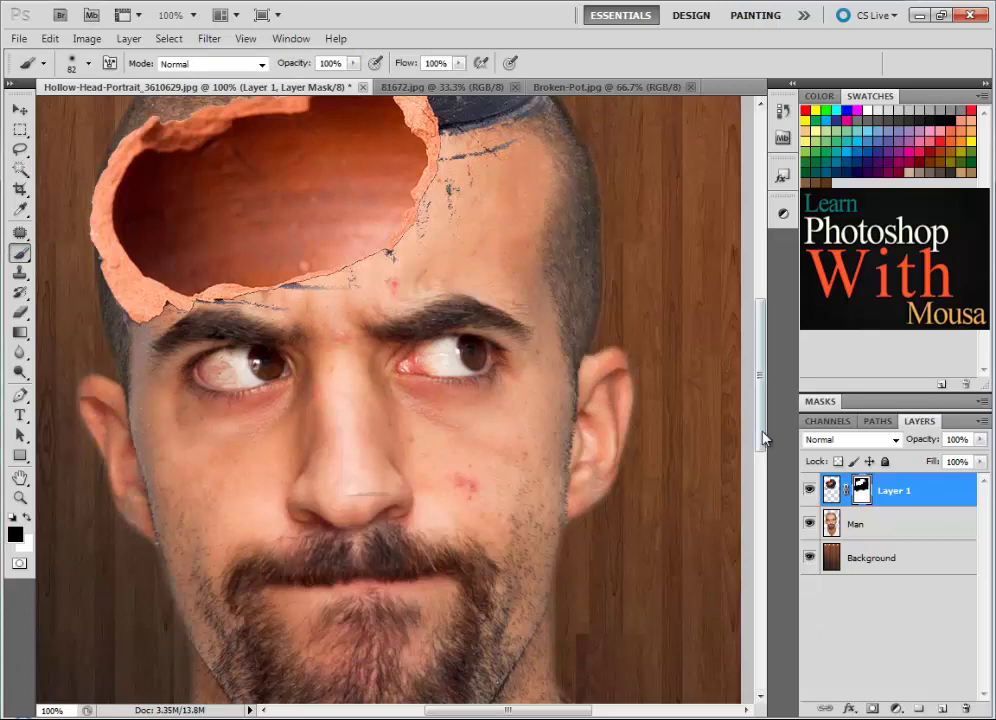
{"action": "left_click_drag", "start_coordinate": [762, 434], "coordinate": [760, 328]}
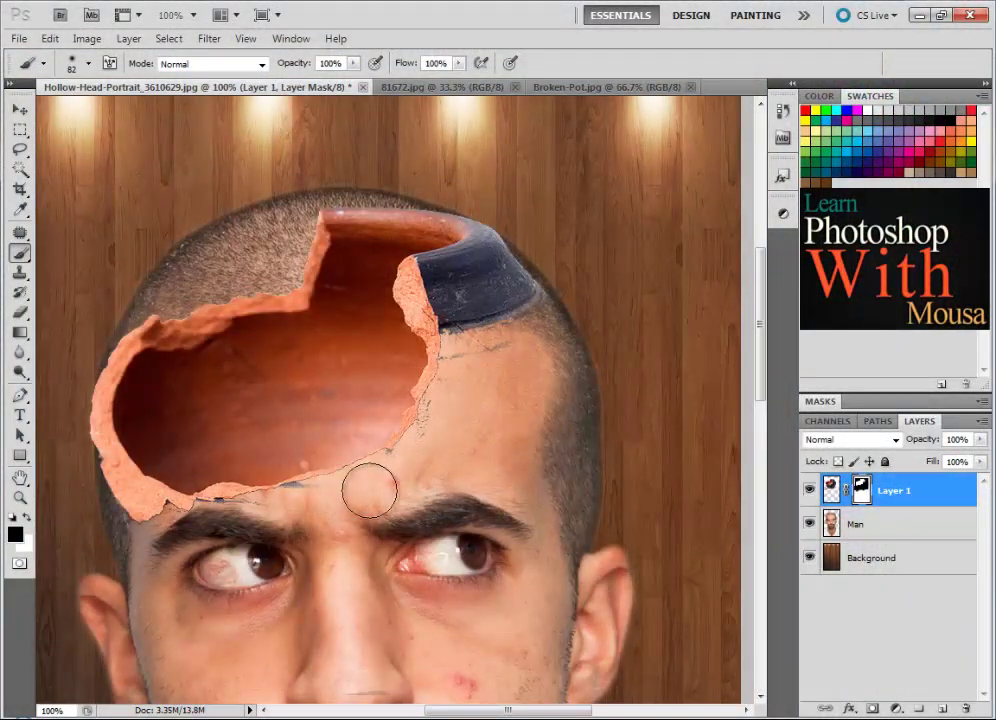
- Set brush hardness to about 70% and mask along the pot's right broken edge
{"action": "right_click", "coordinate": [460, 500]}
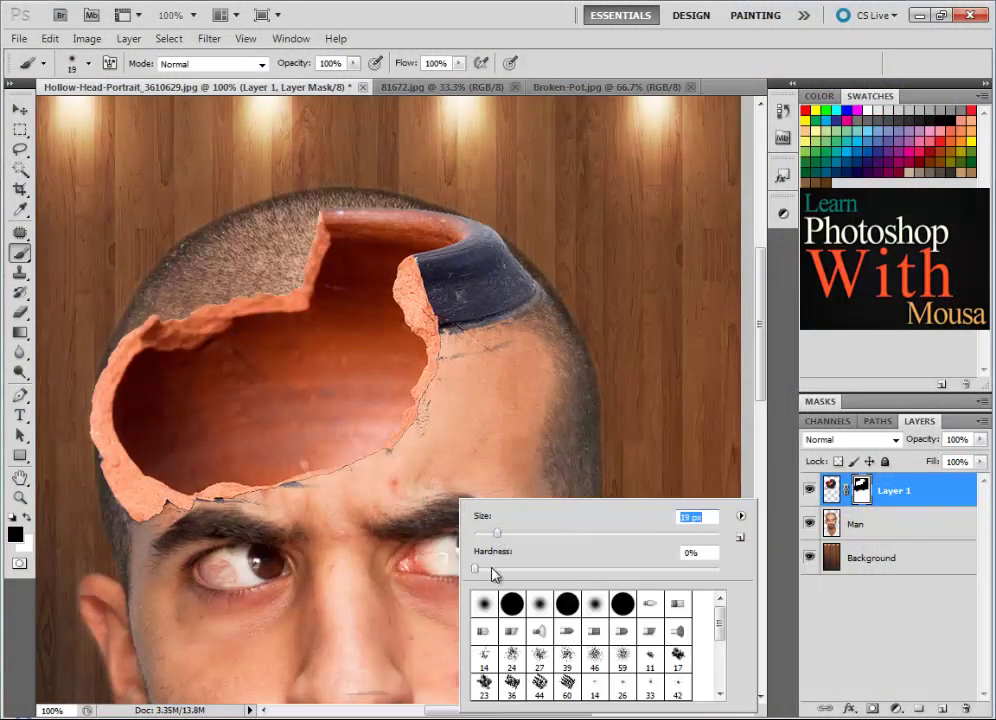
{"action": "left_click_drag", "start_coordinate": [492, 574], "coordinate": [648, 563]}
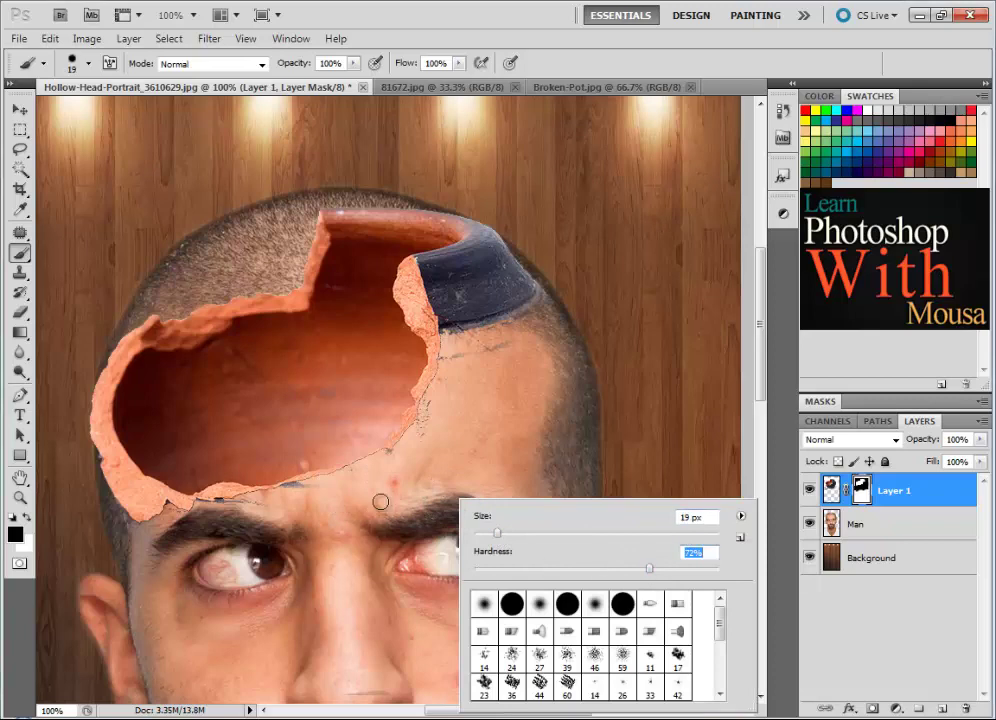
{"action": "key", "text": "Return"}
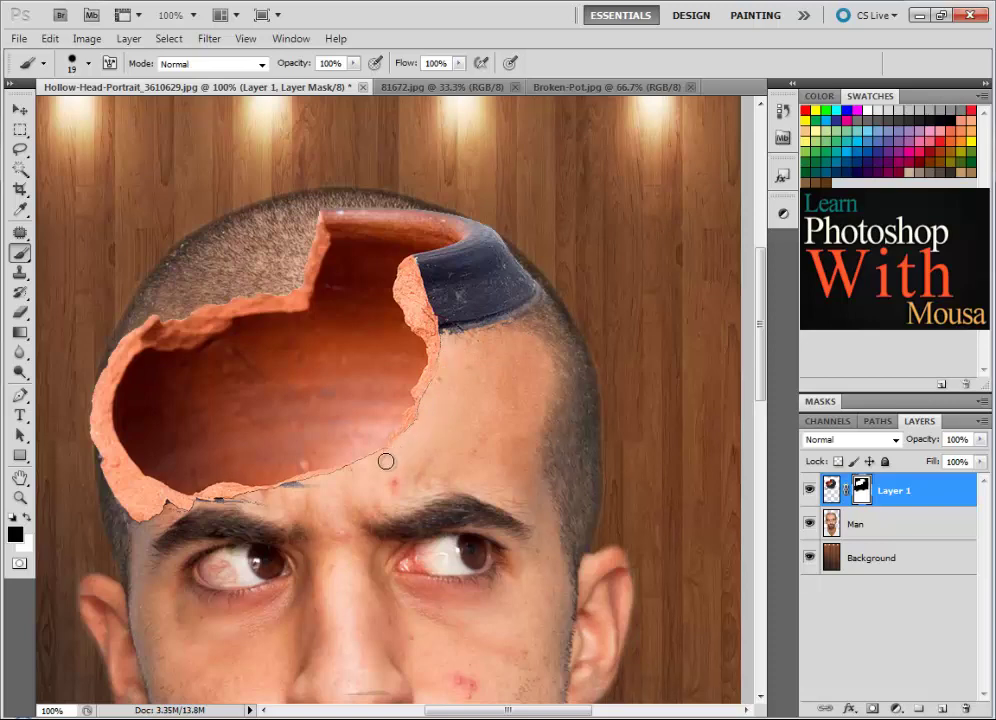
{"action": "left_click_drag", "start_coordinate": [386, 461], "coordinate": [384, 464]}
- Zoom to 200% on the forehead and paint out the blue-grey streaks along the pot's lower edge
{"action": "key", "text": "z"}
{"action": "left_click", "coordinate": [183, 522]}
{"action": "left_click", "coordinate": [20, 252]}
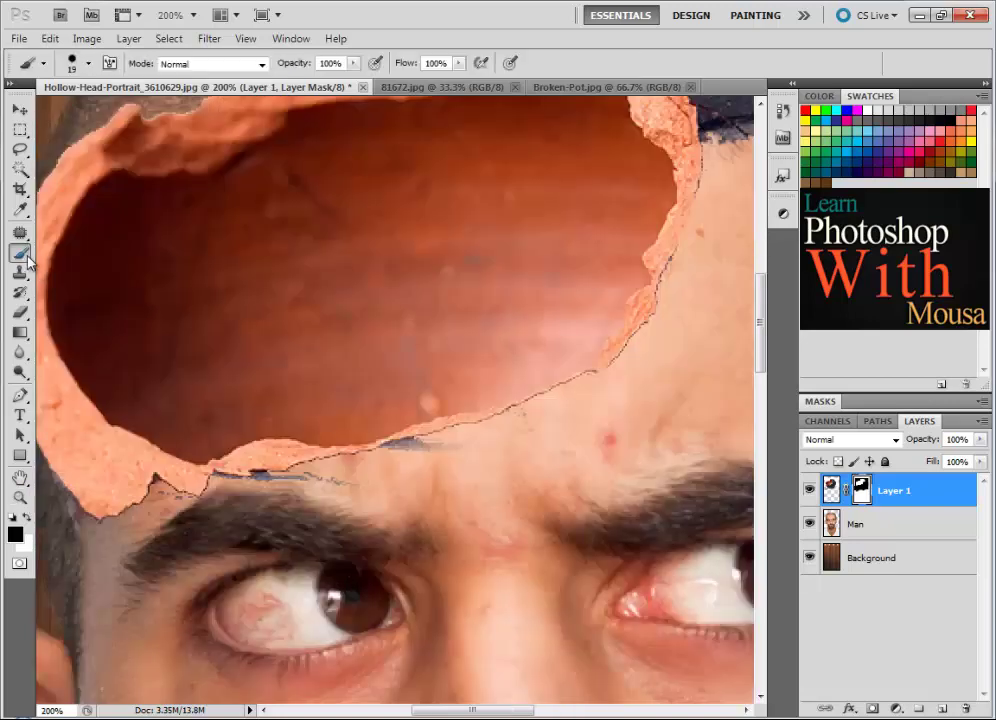
{"action": "left_click_drag", "start_coordinate": [442, 457], "coordinate": [391, 458]}
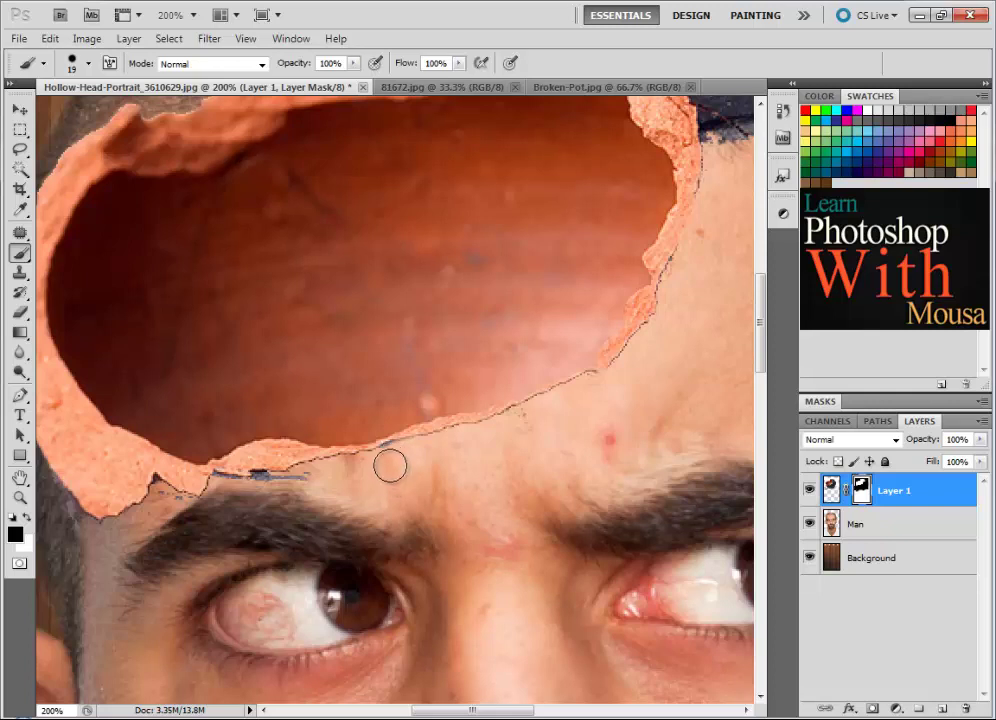
{"action": "left_click_drag", "start_coordinate": [312, 478], "coordinate": [296, 492]}
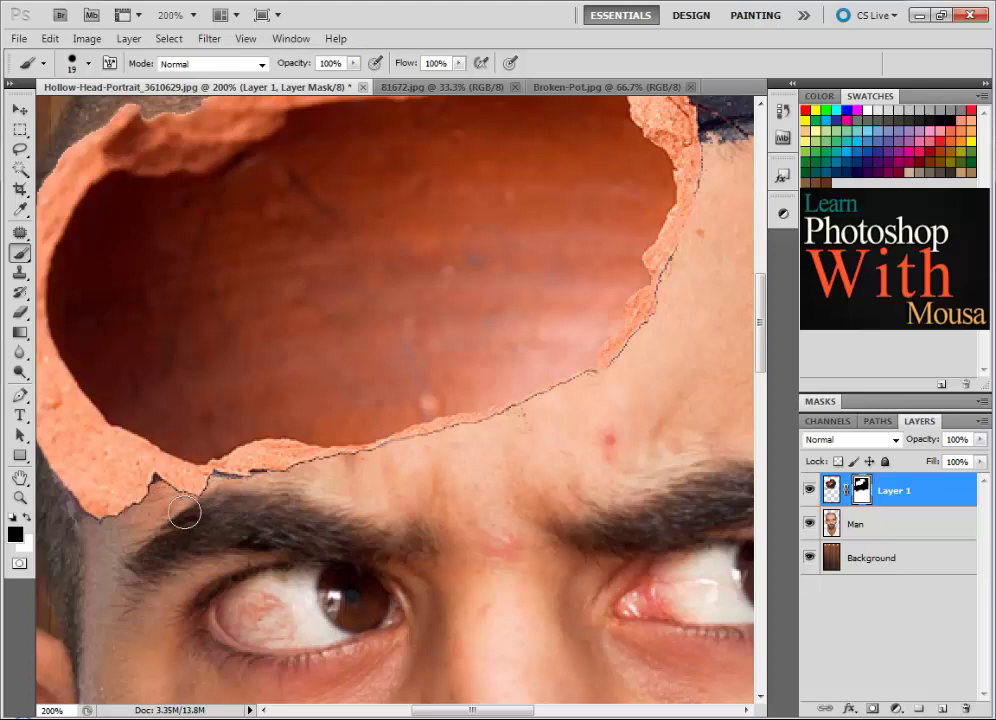
{"action": "left_click_drag", "start_coordinate": [432, 712], "coordinate": [385, 712]}
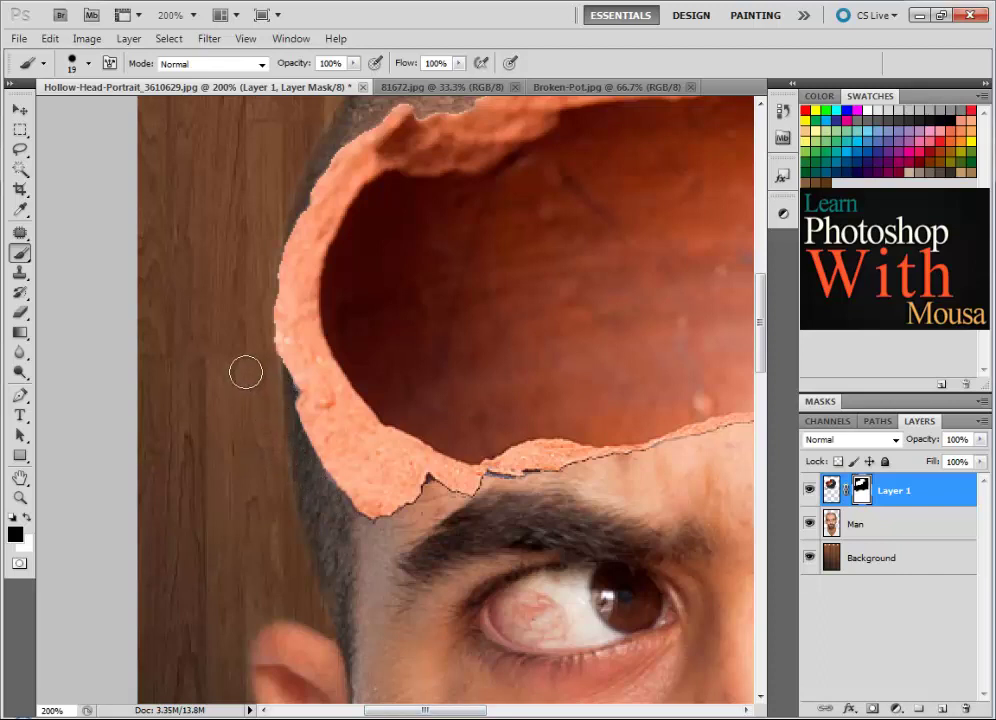
- Shrink the mask brush for finer touch-ups, then resize it to 18 px
{"action": "right_click", "coordinate": [506, 510]}
{"action": "left_click_drag", "start_coordinate": [535, 541], "coordinate": [519, 537]}
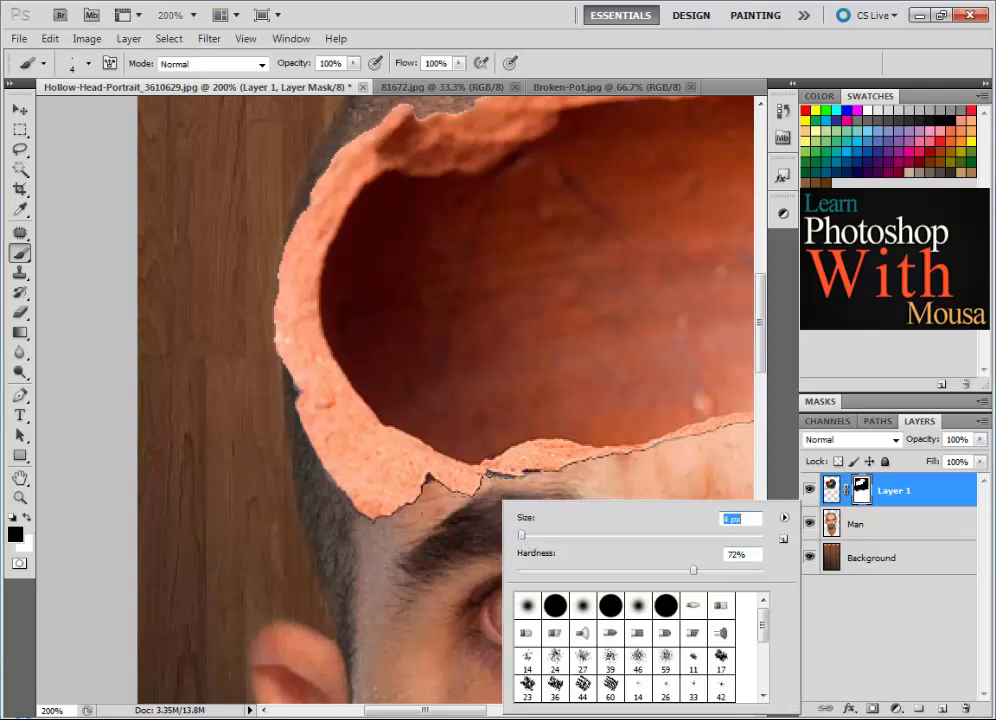
{"action": "key", "text": "Return"}
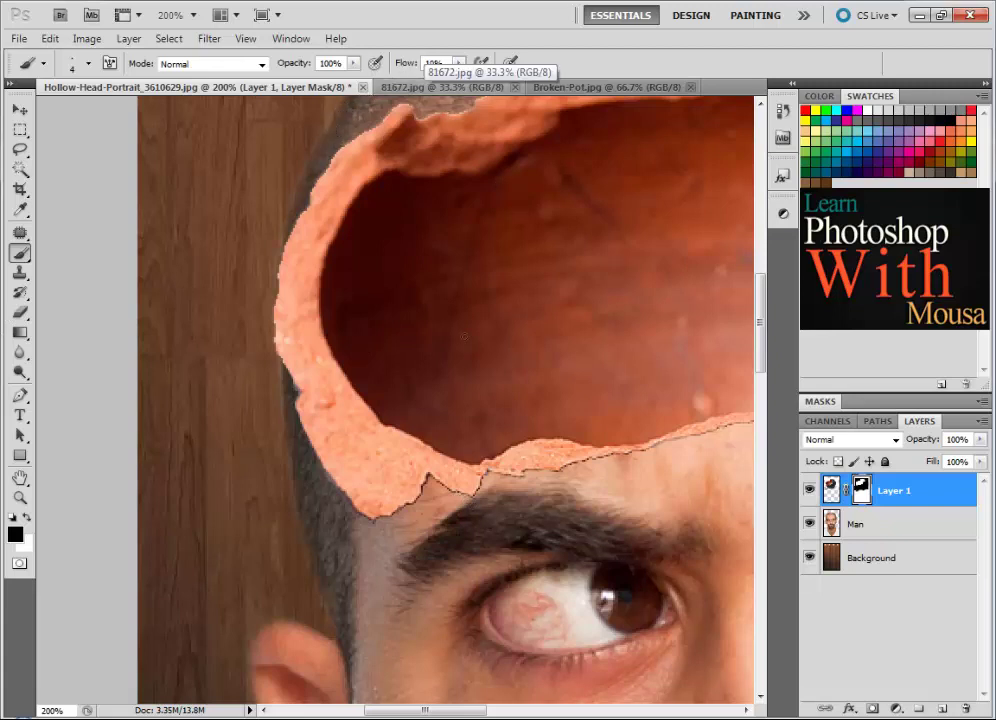
{"action": "right_click", "coordinate": [515, 480]}
{"action": "left_click", "coordinate": [558, 512]}
- Refine the pot mask edge near the eyebrow and along the hairline with the 18 px brush
{"action": "key", "text": "Return"}
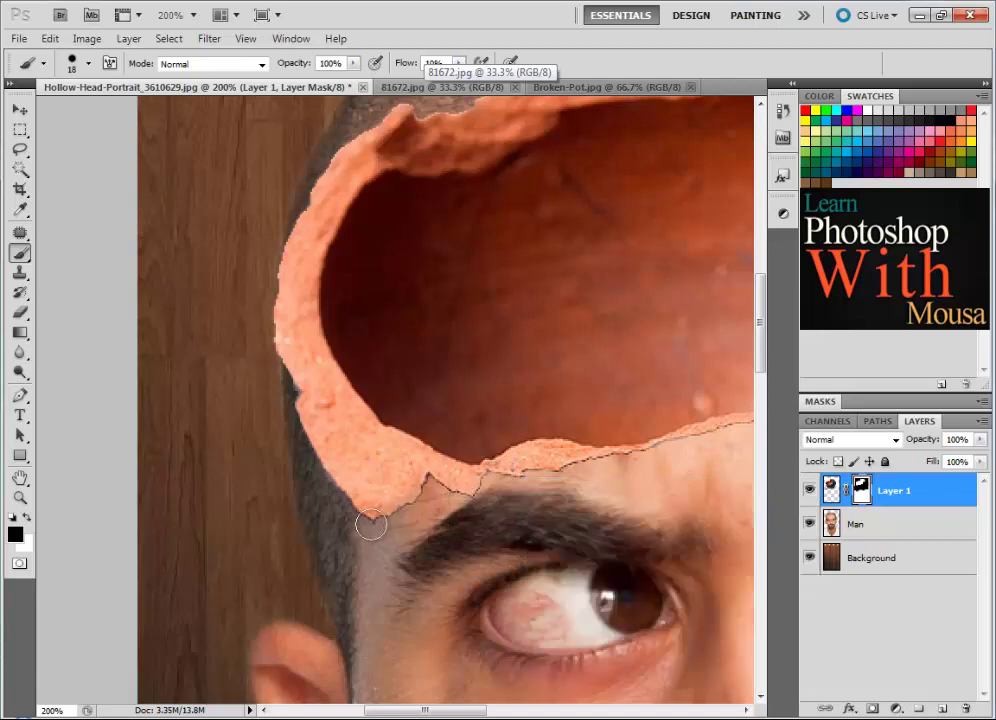
{"action": "left_click_drag", "start_coordinate": [373, 527], "coordinate": [620, 463]}
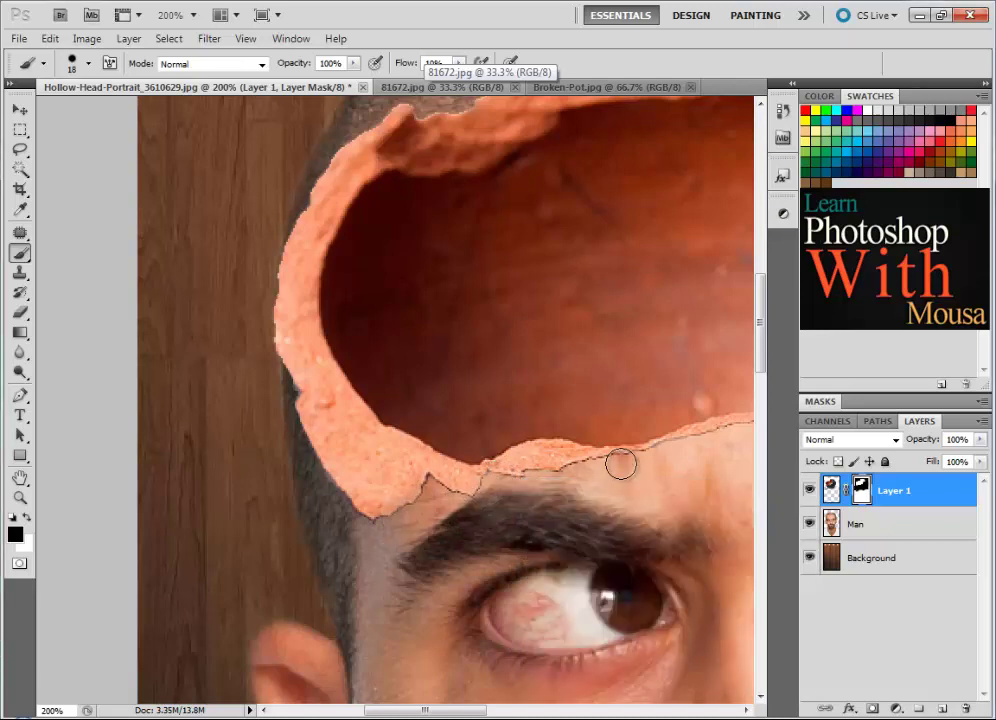
{"action": "left_click", "coordinate": [491, 714]}
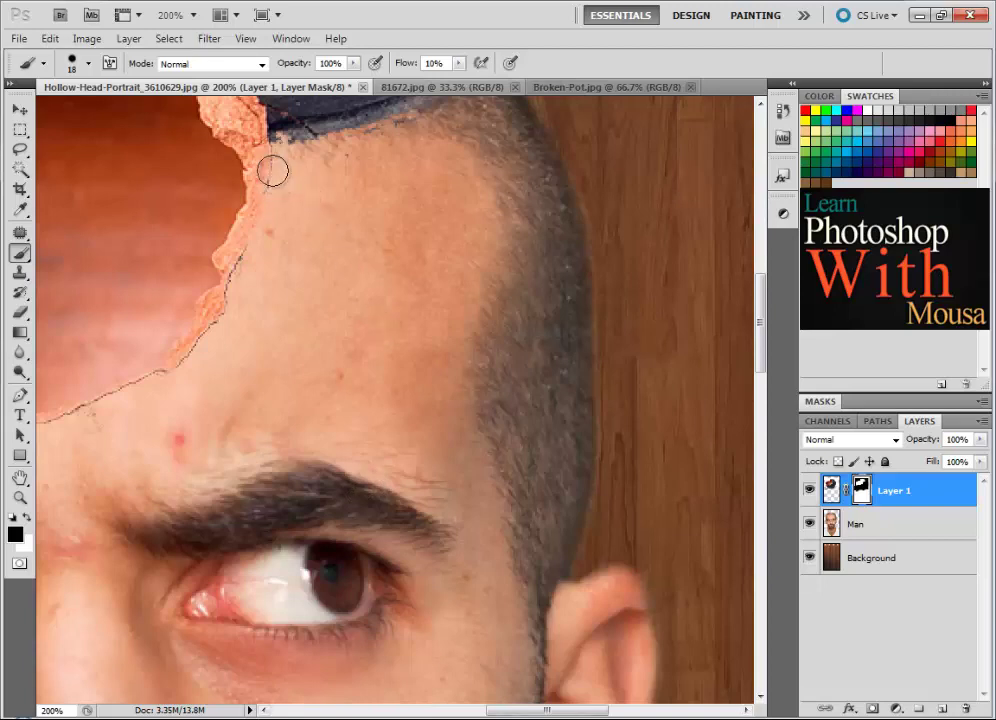
{"action": "left_click_drag", "start_coordinate": [272, 171], "coordinate": [178, 364]}
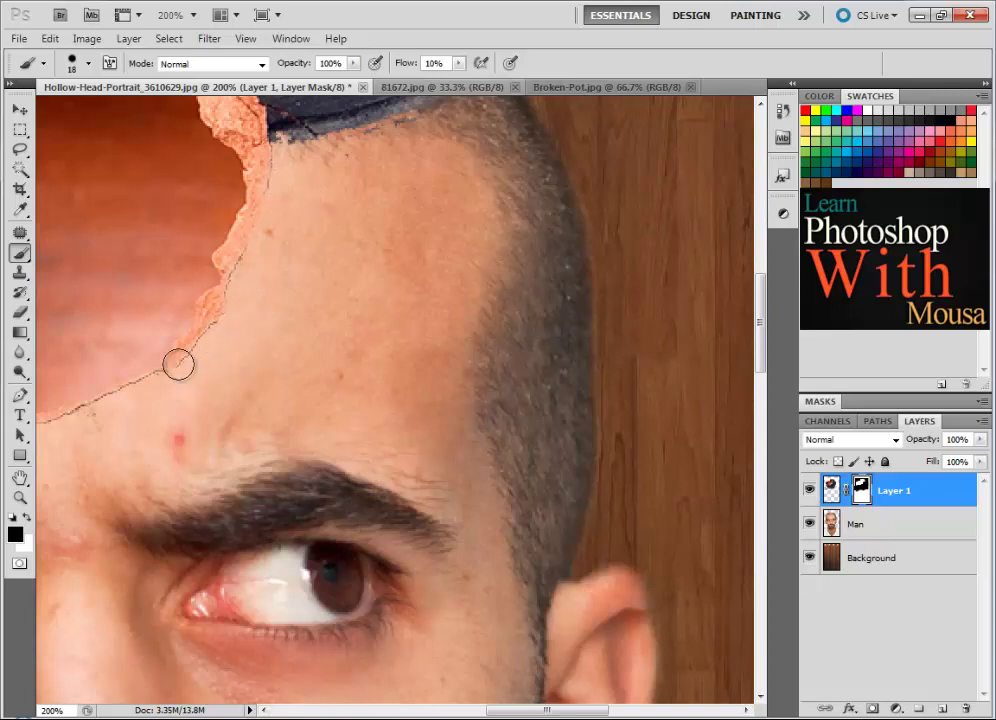
{"action": "left_click_drag", "start_coordinate": [546, 711], "coordinate": [511, 712]}
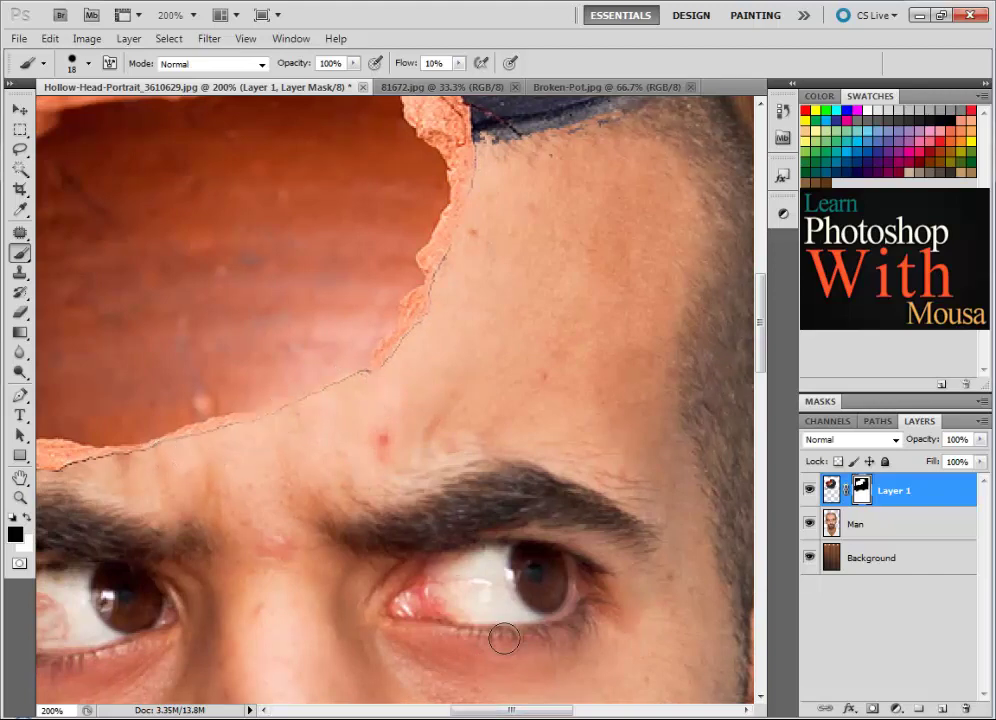
{"action": "scroll", "coordinate": [430, 480], "scroll_direction": "left", "scroll_amount": 5}
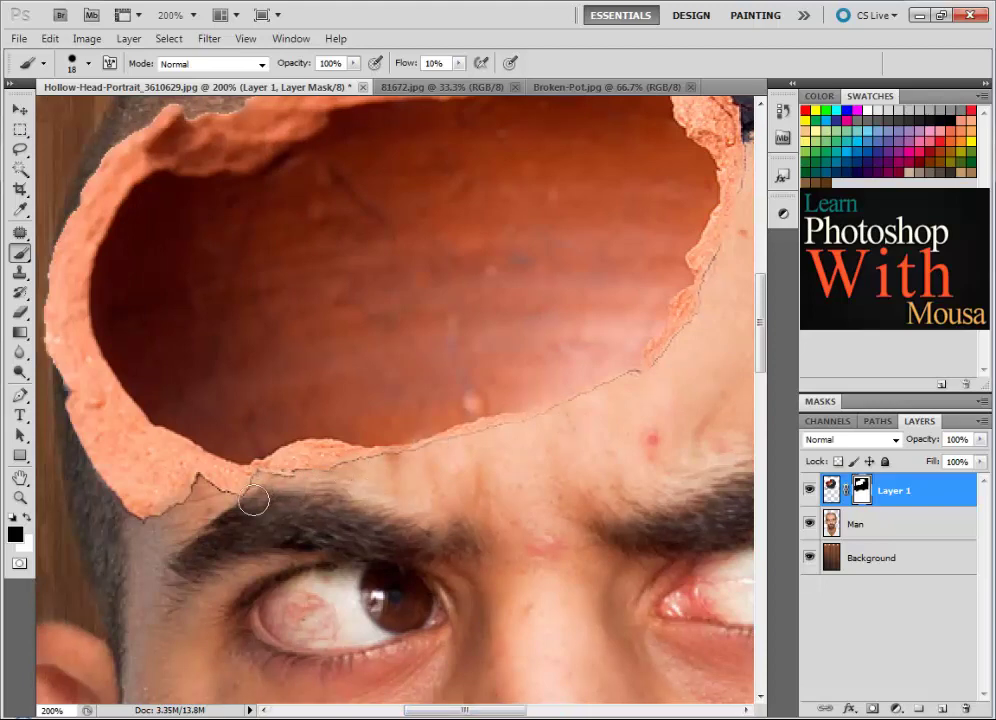
- Mask away the jagged pot piece above the left eyebrow and tidy the edge near the hair
{"action": "left_click_drag", "start_coordinate": [230, 480], "coordinate": [208, 492]}
{"action": "left_click_drag", "start_coordinate": [83, 527], "coordinate": [133, 546]}
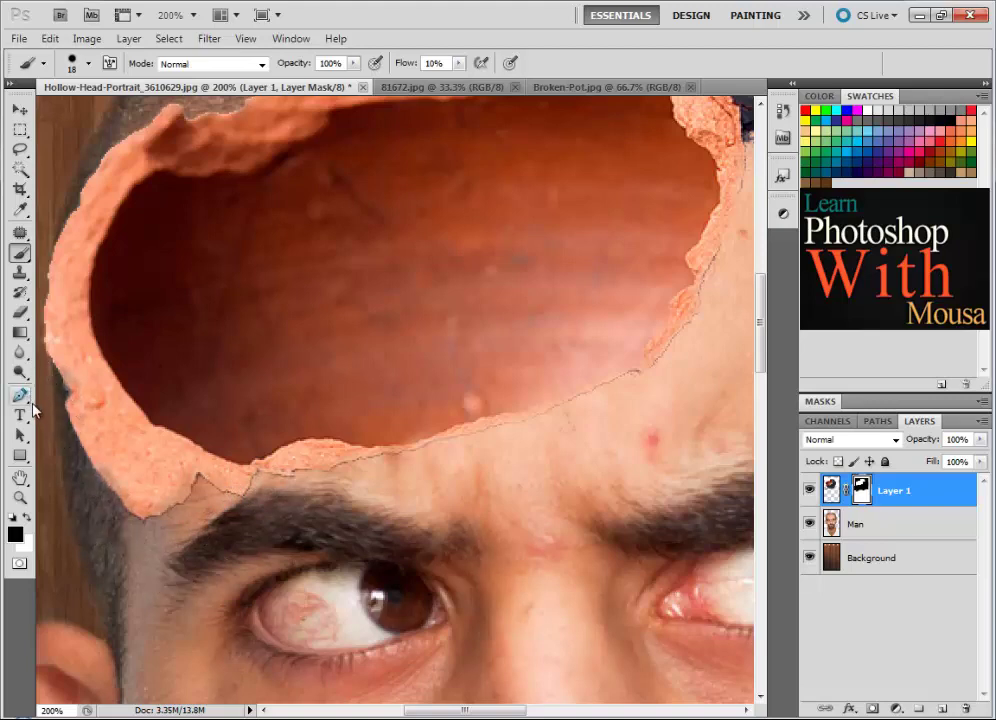
{"action": "key", "text": "z"}
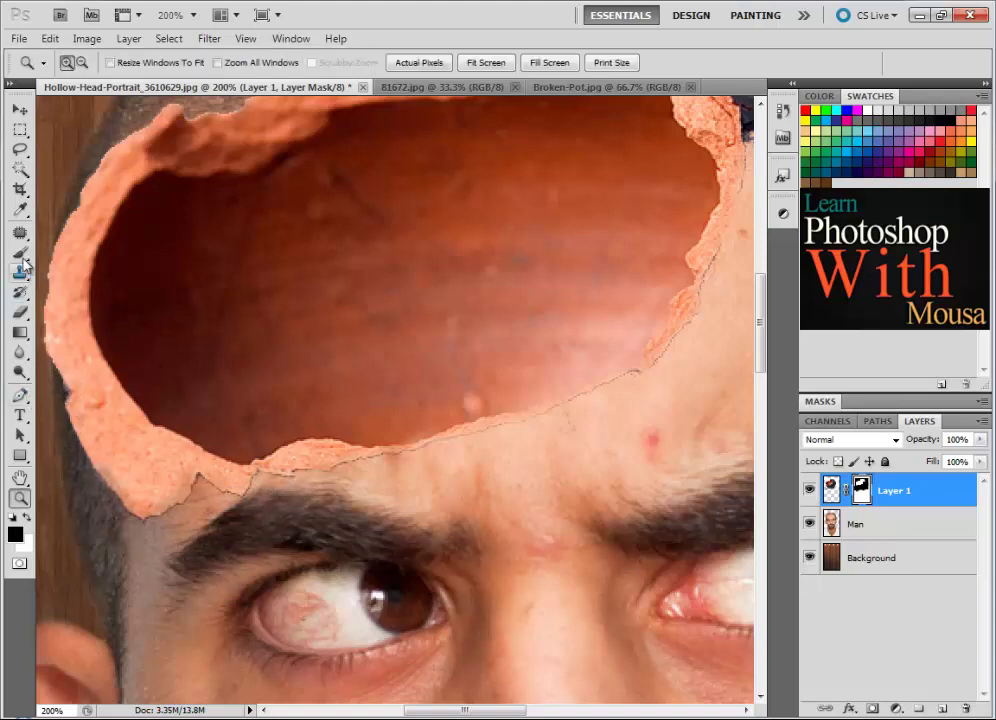
{"action": "left_click", "coordinate": [19, 253]}
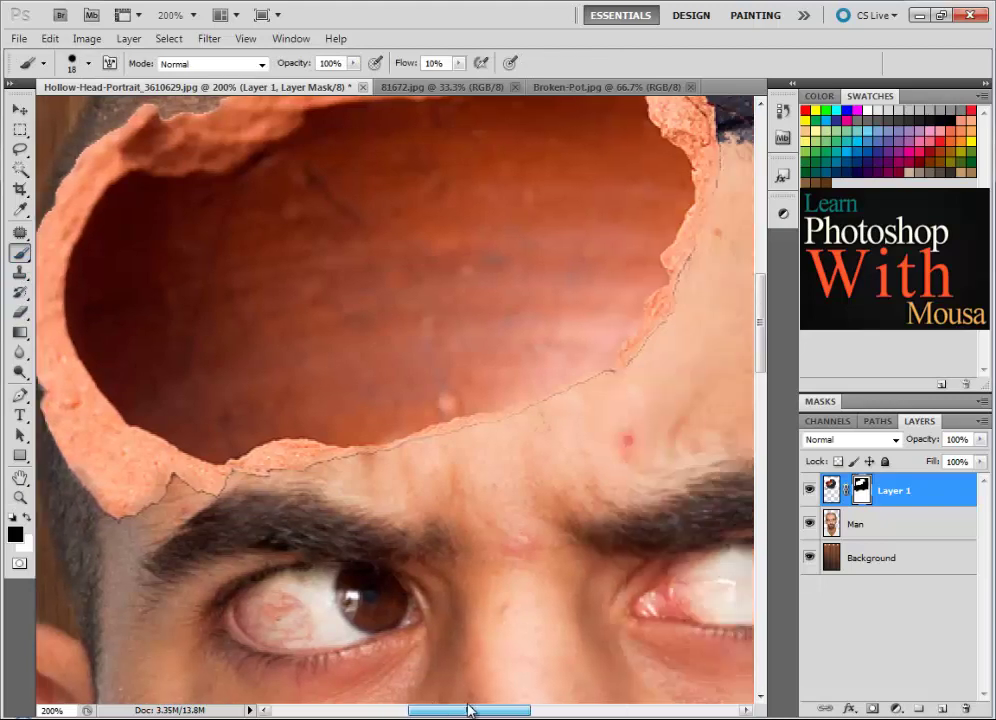
{"action": "left_click_drag", "start_coordinate": [465, 710], "coordinate": [485, 710]}
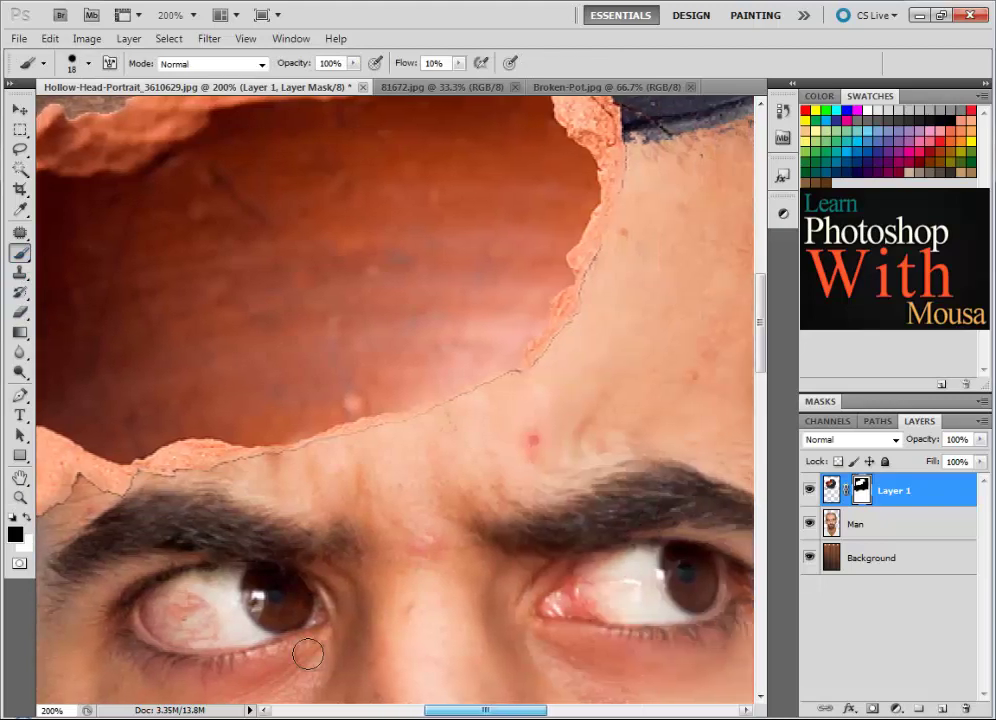
{"action": "left_click", "coordinate": [19, 500]}
{"action": "right_click", "coordinate": [196, 442]}
- Fit the portrait on screen, then erase the Man layer's hair above the pot's left rim with a 90 px eraser
{"action": "left_click", "coordinate": [222, 449]}
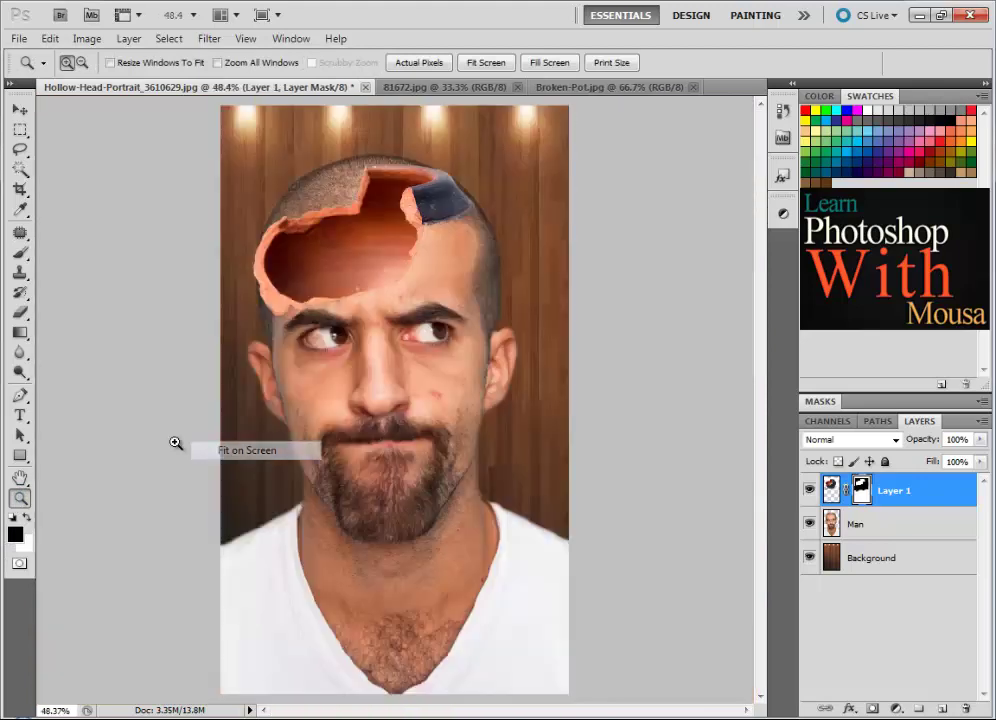
{"action": "left_click", "coordinate": [271, 164]}
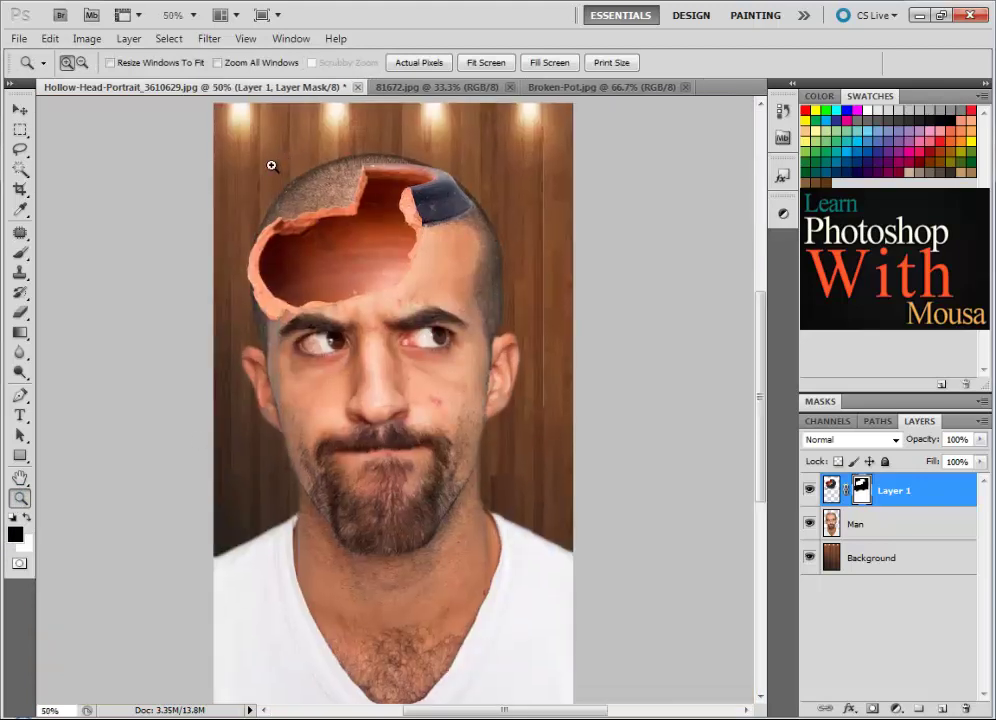
{"action": "double_click", "coordinate": [862, 527]}
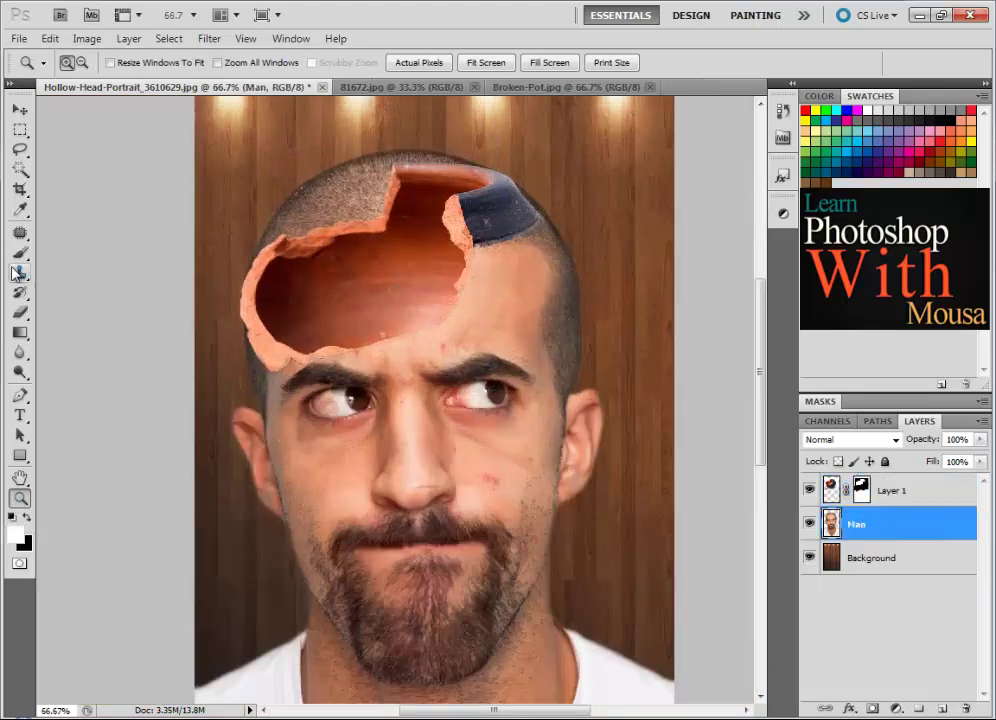
{"action": "left_click", "coordinate": [19, 312]}
{"action": "right_click", "coordinate": [390, 215]}
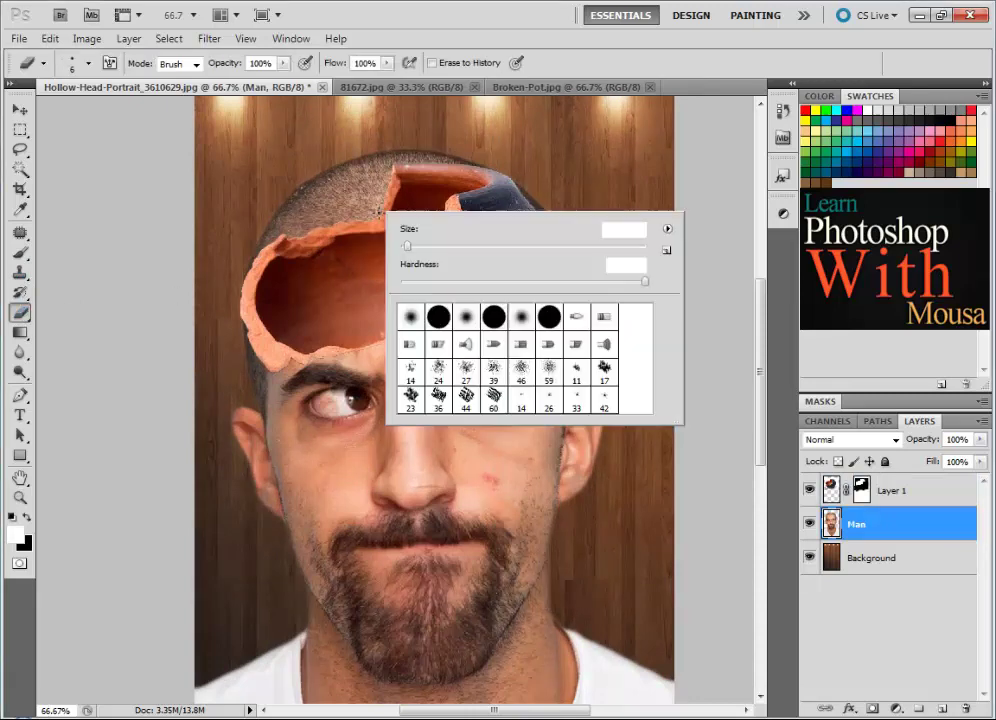
{"action": "left_click", "coordinate": [511, 247]}
{"action": "key", "text": "Return"}
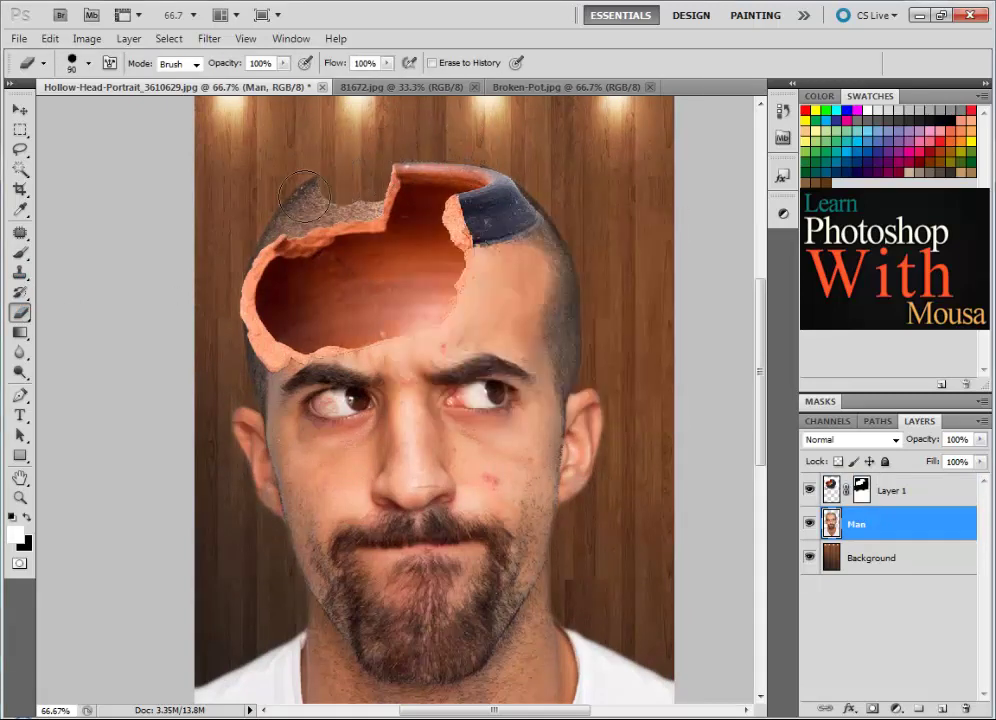
{"action": "mouse_move", "coordinate": [305, 196]}
{"action": "left_mouse_down"}
{"action": "mouse_move", "coordinate": [260, 237]}
{"action": "mouse_move", "coordinate": [381, 183]}
{"action": "left_mouse_up"}
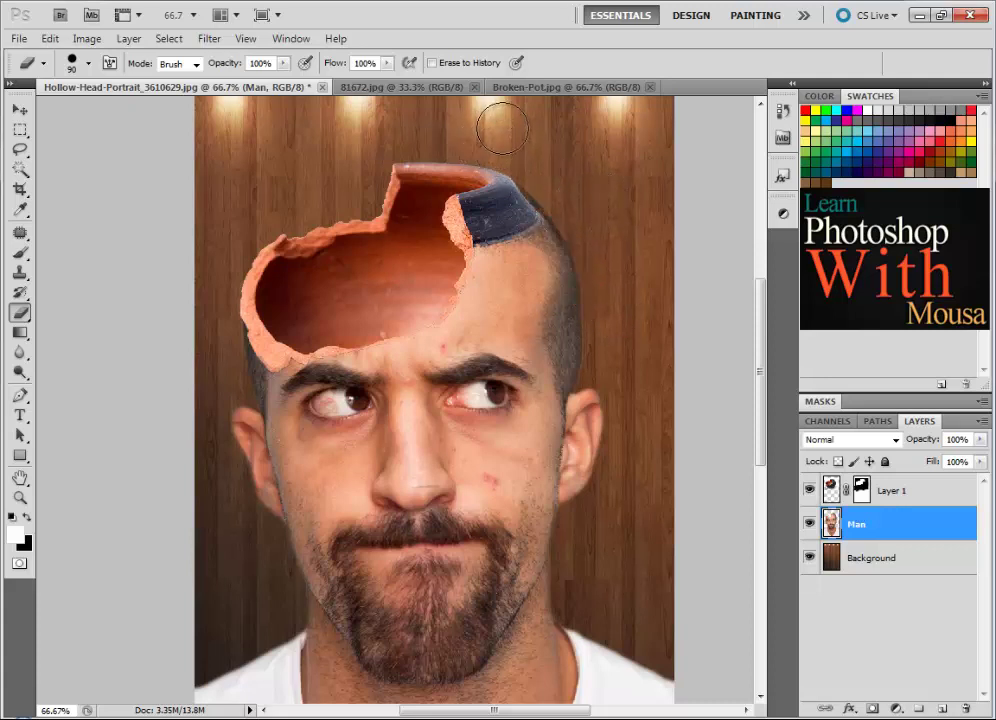
- Free-transform Layer 1's pot to 102.87% width and apply the change
{"action": "left_click", "coordinate": [21, 112]}
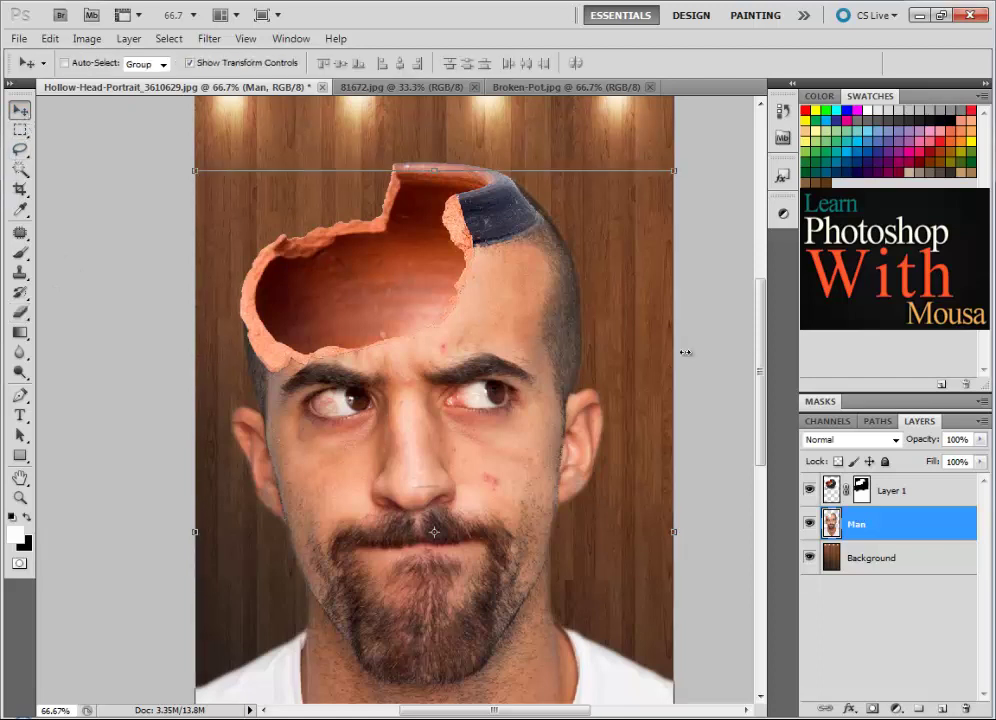
{"action": "left_click_drag", "start_coordinate": [678, 382], "coordinate": [674, 386]}
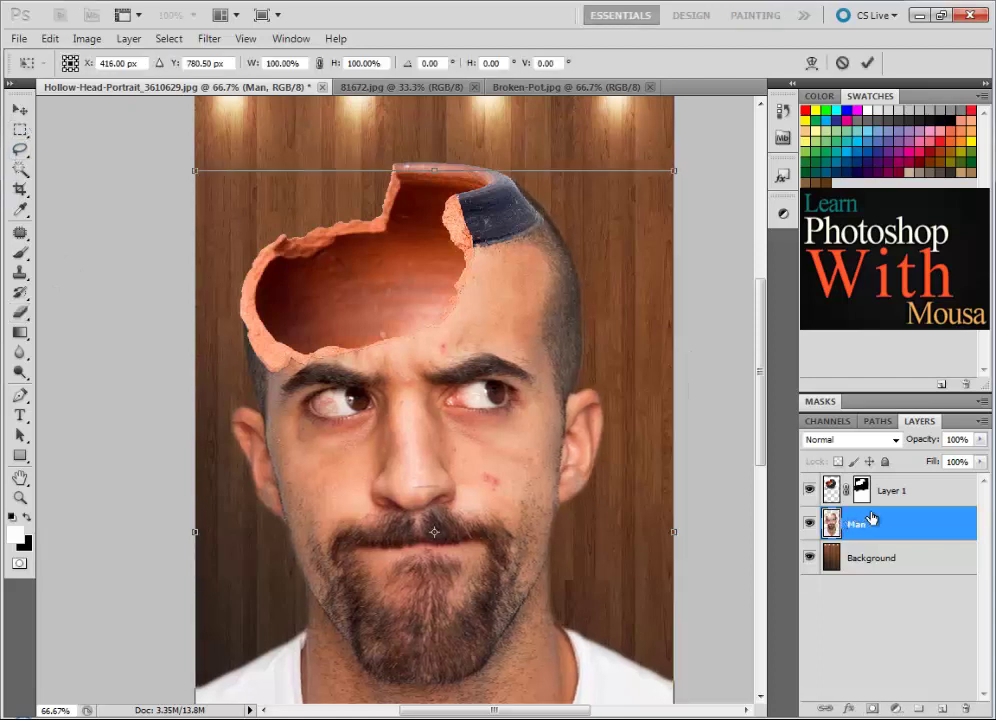
{"action": "key", "text": "Return"}
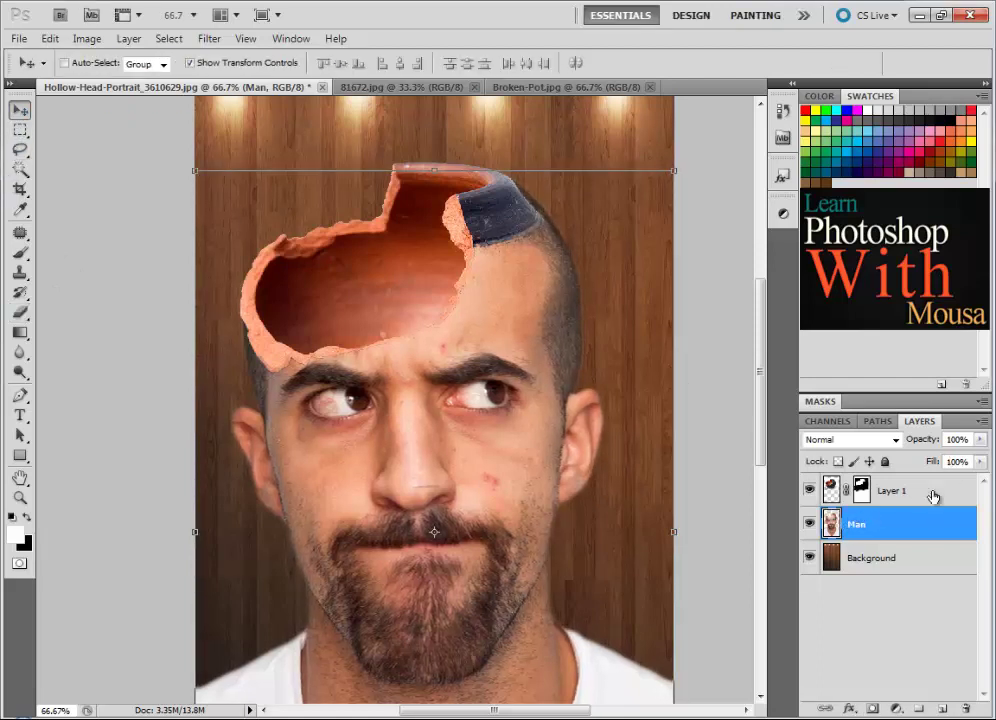
{"action": "left_click", "coordinate": [932, 497]}
{"action": "left_click_drag", "start_coordinate": [634, 315], "coordinate": [648, 337]}
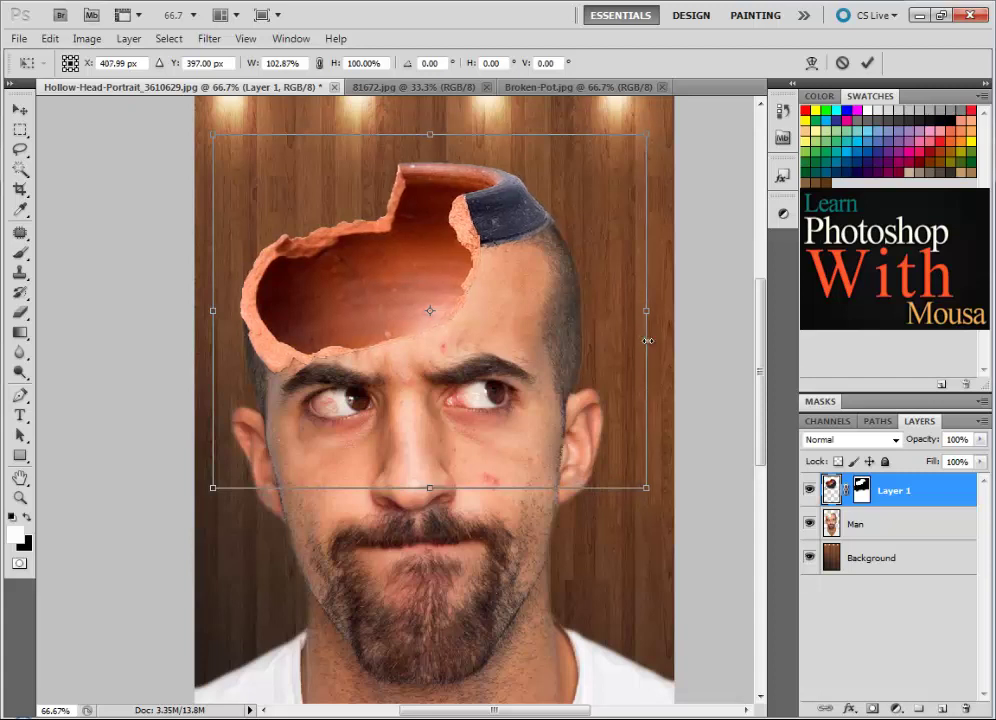
{"action": "left_click", "coordinate": [18, 254]}
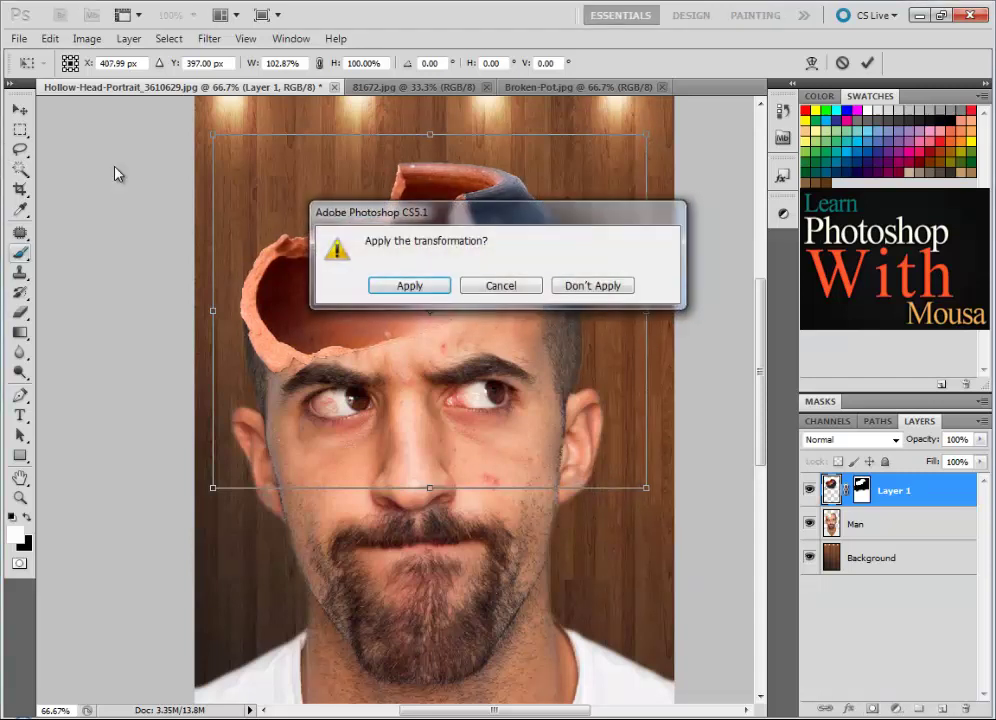
{"action": "left_click", "coordinate": [410, 286]}
- Paint black on Layer 1's mask with an 89 px brush to hide the pot's dark rim over the hair
{"action": "left_click", "coordinate": [861, 490]}
{"action": "key", "text": "x"}
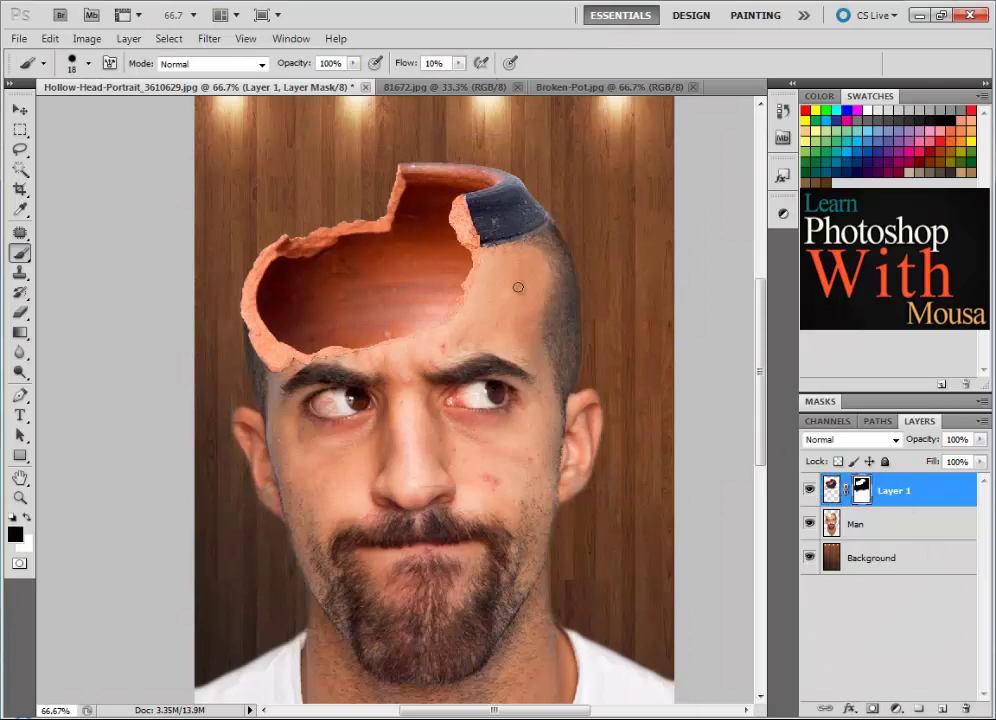
{"action": "right_click", "coordinate": [547, 270]}
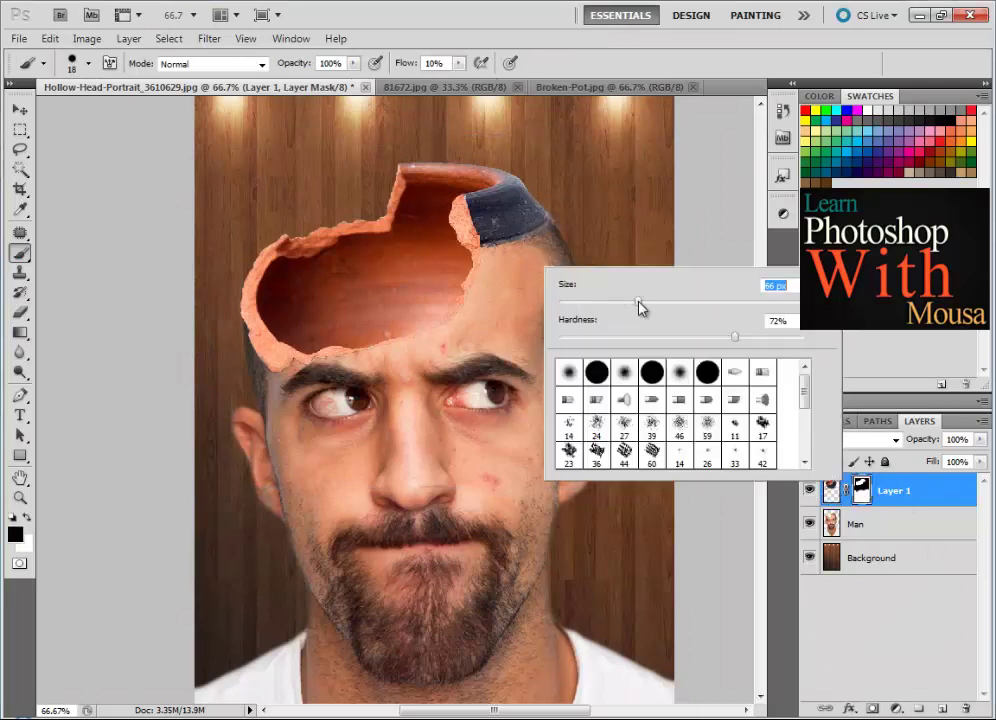
{"action": "left_click_drag", "start_coordinate": [640, 308], "coordinate": [665, 304]}
{"action": "left_click", "coordinate": [509, 211]}
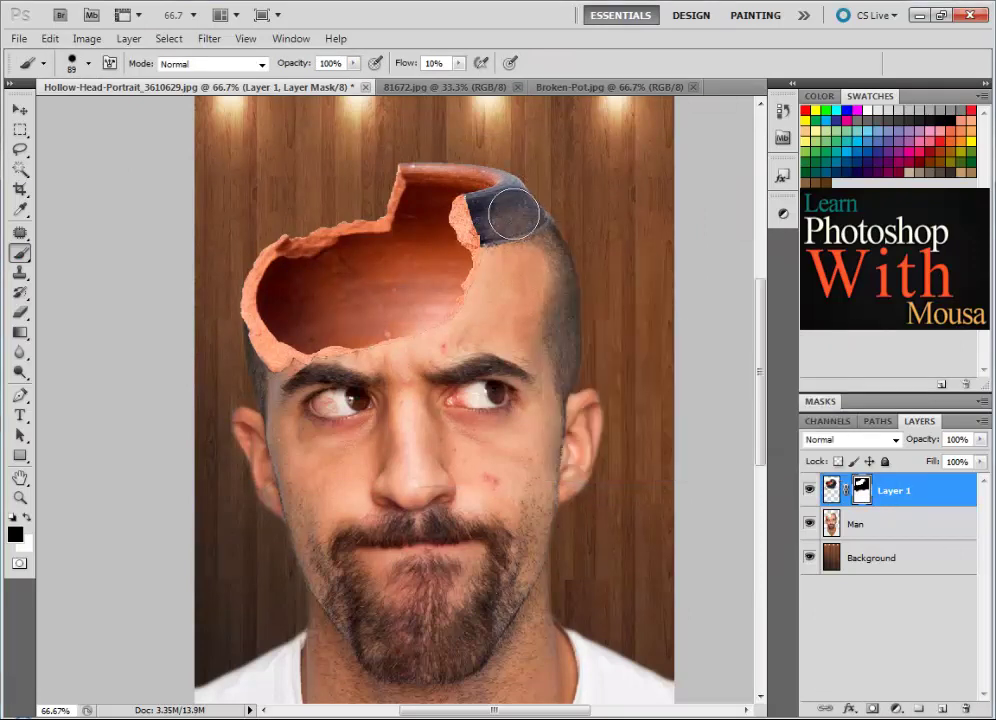
{"action": "mouse_move", "coordinate": [514, 211]}
{"action": "left_mouse_down"}
{"action": "mouse_move", "coordinate": [536, 211]}
{"action": "mouse_move", "coordinate": [534, 178]}
{"action": "mouse_move", "coordinate": [456, 196]}
{"action": "left_mouse_up"}
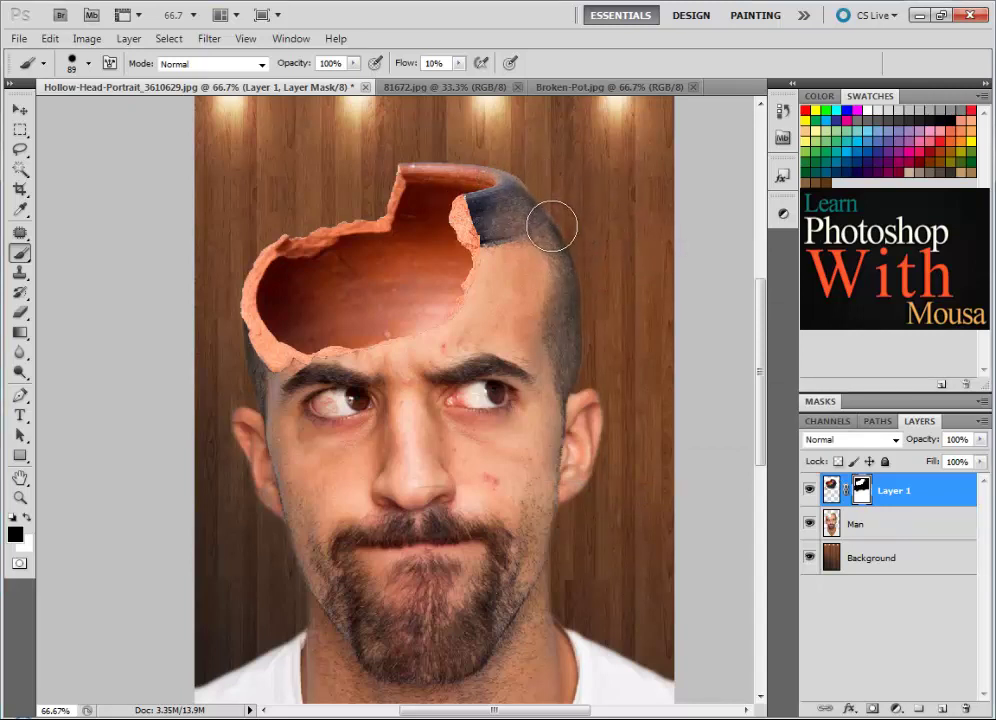
{"action": "left_click_drag", "start_coordinate": [518, 240], "coordinate": [489, 210]}
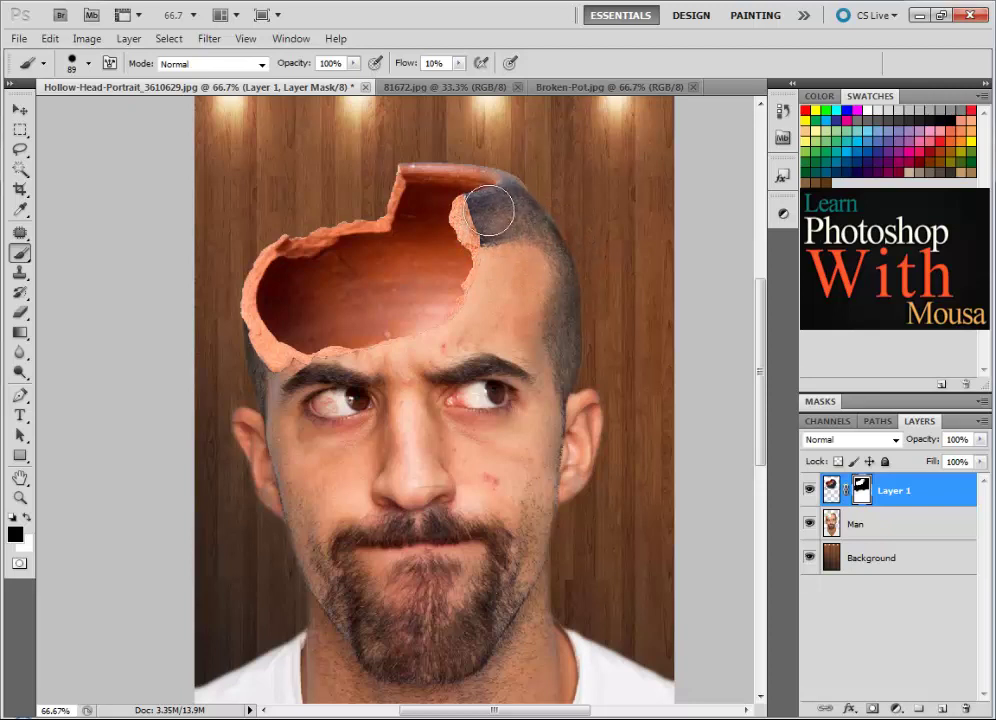
- Resize the brush to 46 px and refine the mask along the rim and right scalp edge
{"action": "right_click", "coordinate": [563, 287]}
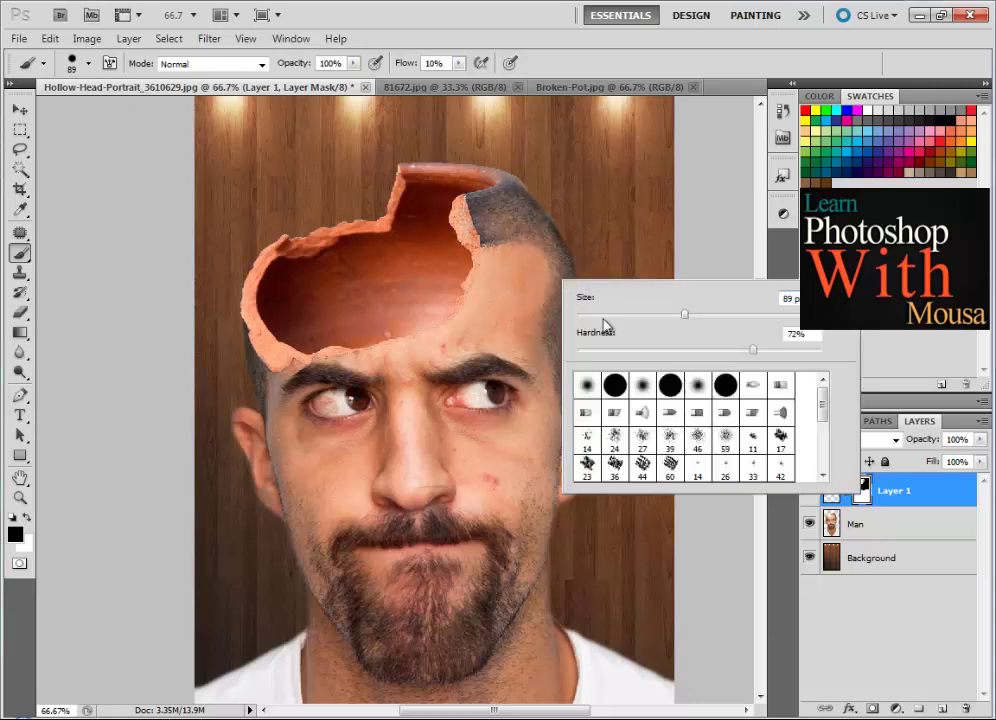
{"action": "left_click", "coordinate": [604, 315]}
{"action": "left_click", "coordinate": [509, 247]}
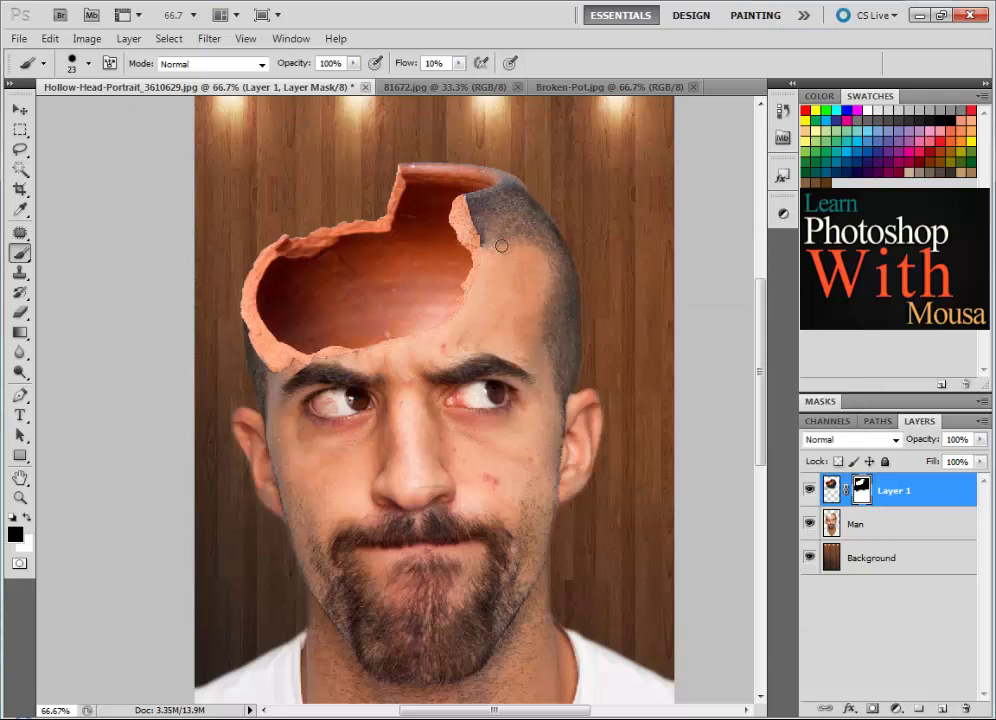
{"action": "right_click", "coordinate": [524, 245]}
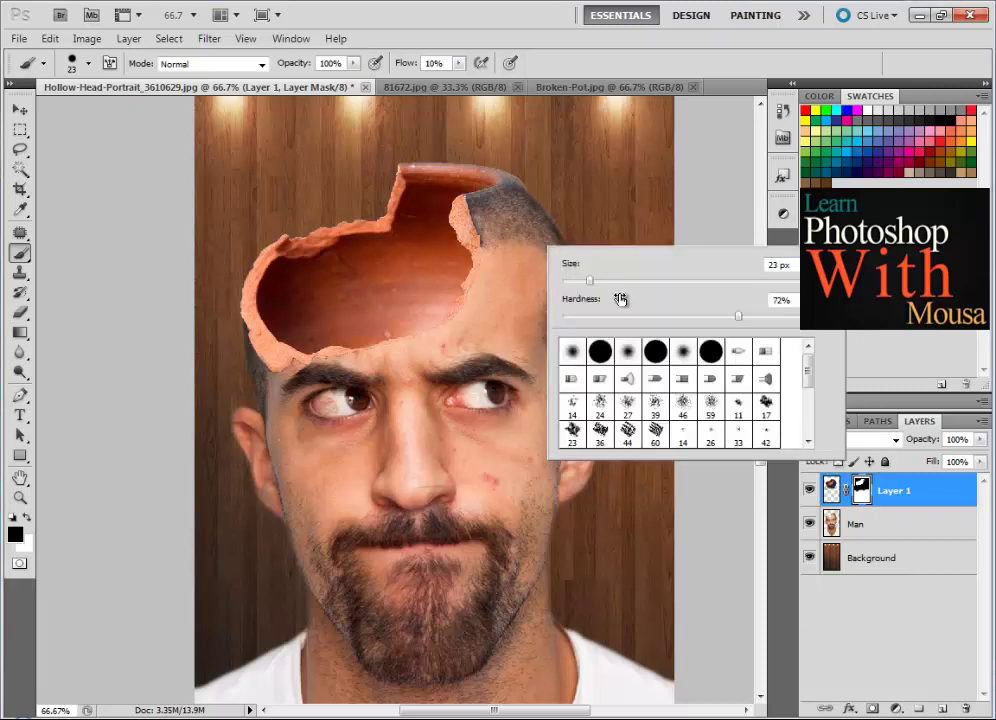
{"action": "left_click", "coordinate": [512, 222]}
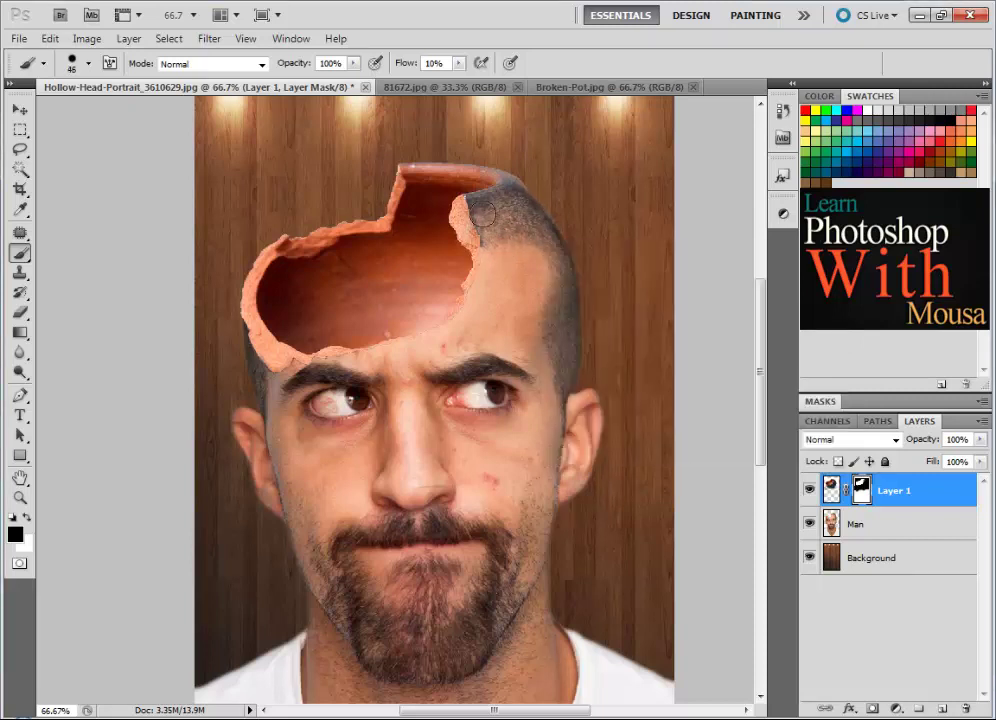
{"action": "mouse_move", "coordinate": [534, 211]}
{"action": "left_mouse_down"}
{"action": "mouse_move", "coordinate": [507, 178]}
{"action": "mouse_move", "coordinate": [462, 207]}
{"action": "left_mouse_up"}
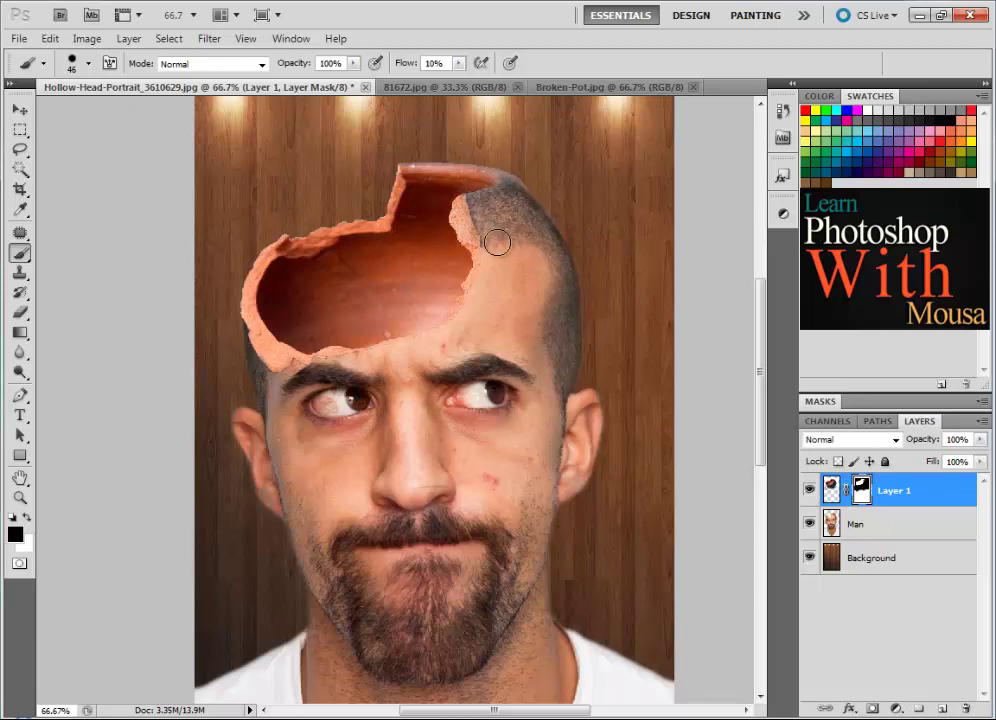
{"action": "key", "text": "x"}
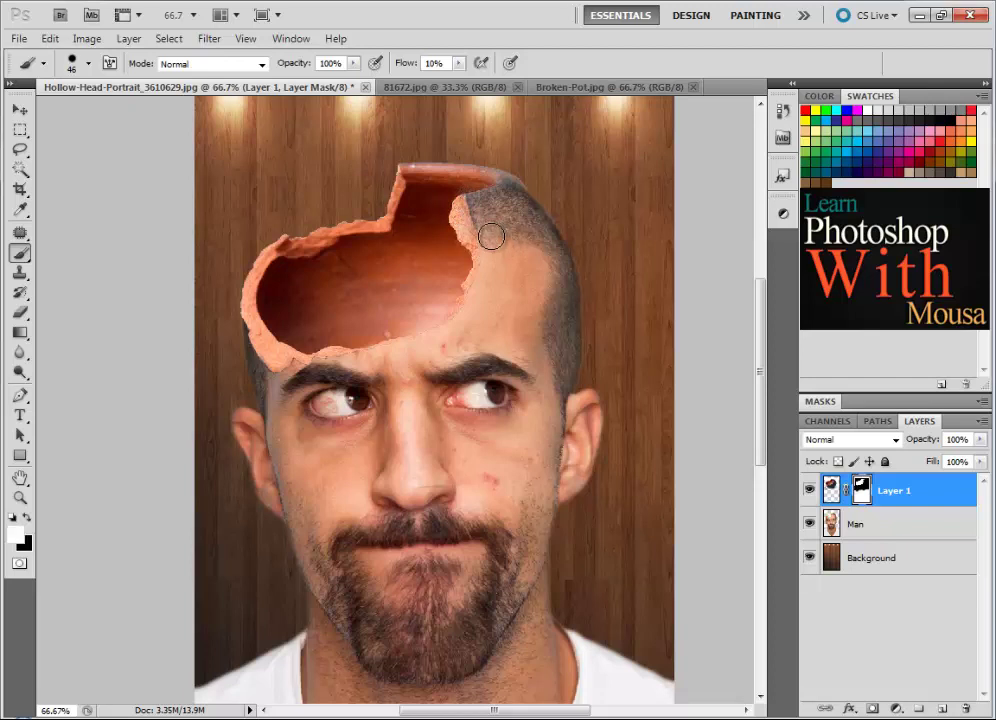
{"action": "key", "text": "x"}
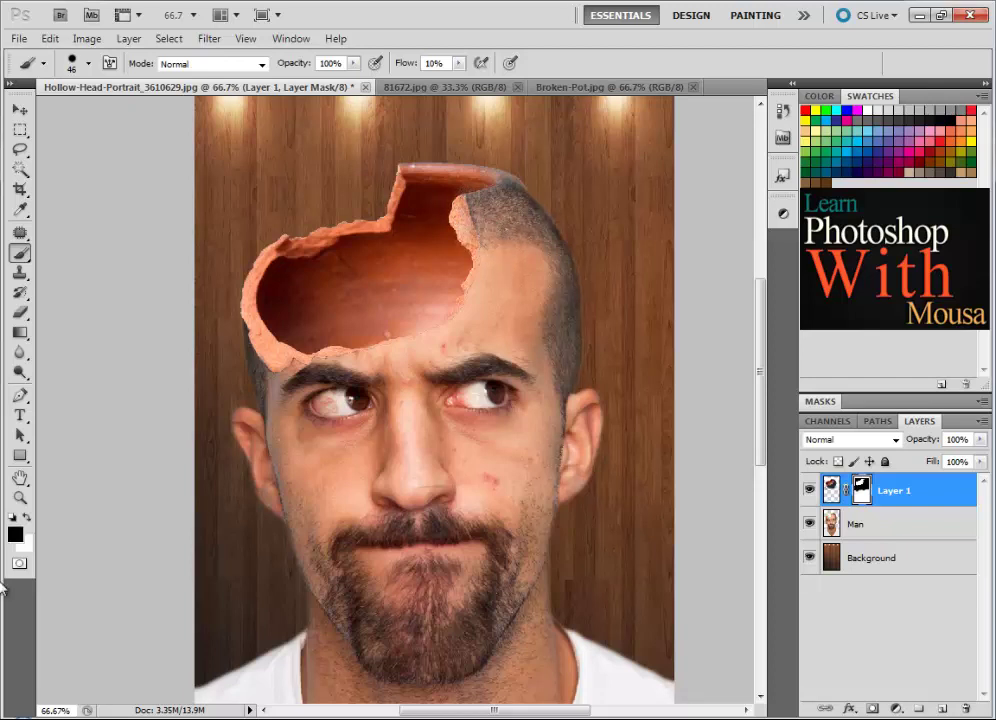
{"action": "key", "text": "x"}
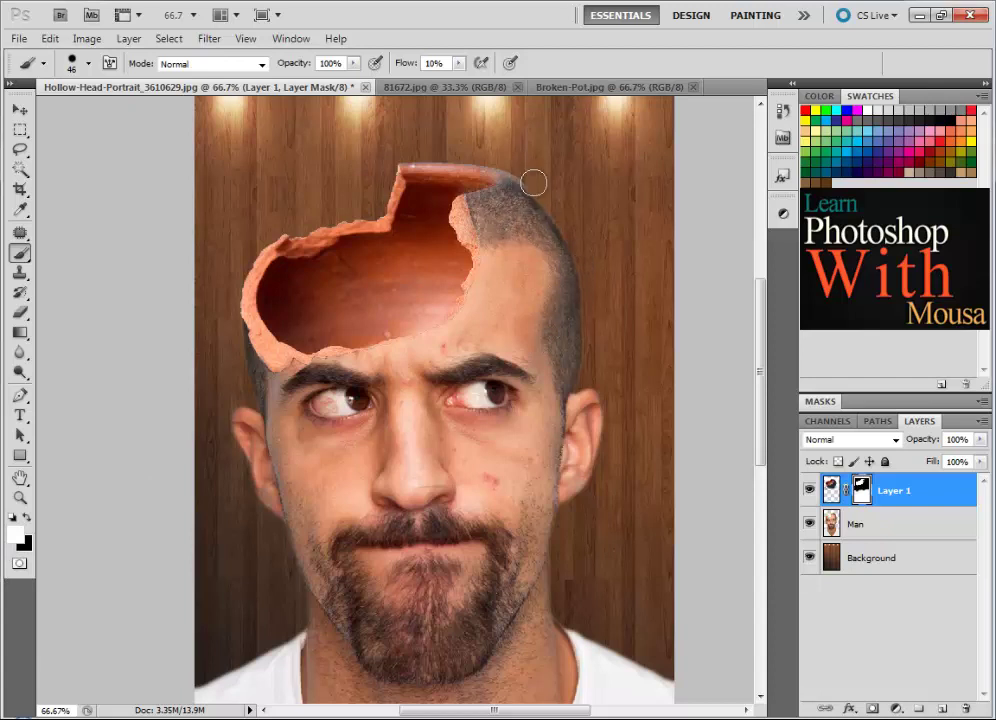
{"action": "key", "text": "x"}
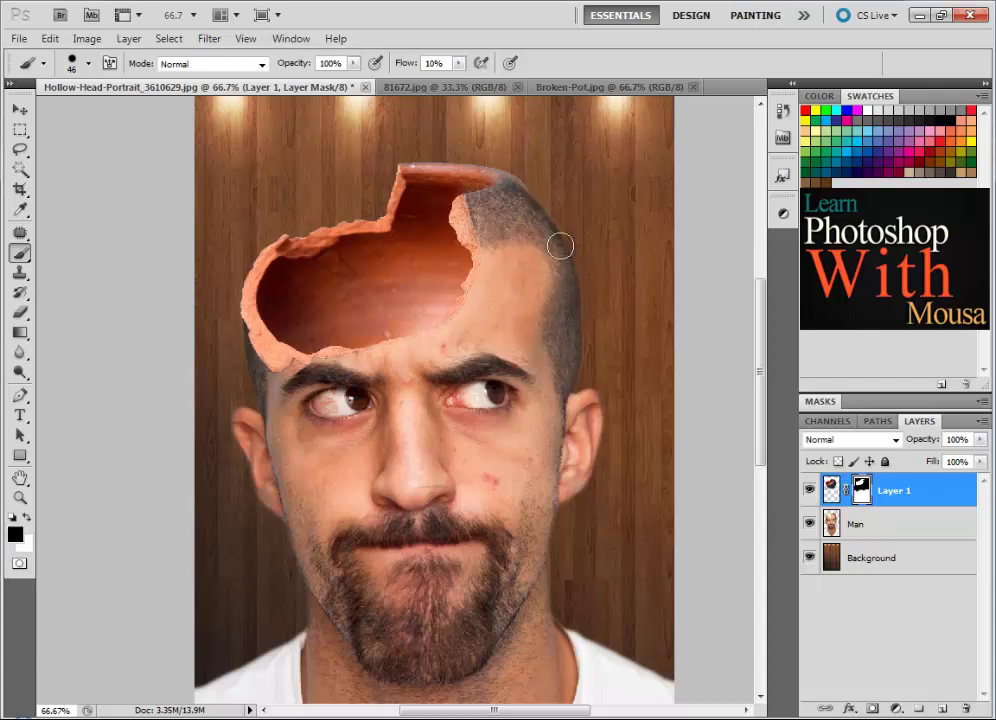
{"action": "left_click_drag", "start_coordinate": [516, 149], "coordinate": [538, 222]}
- Shorten the pot layer to 98.53% height and apply the transform
{"action": "left_click", "coordinate": [21, 109]}
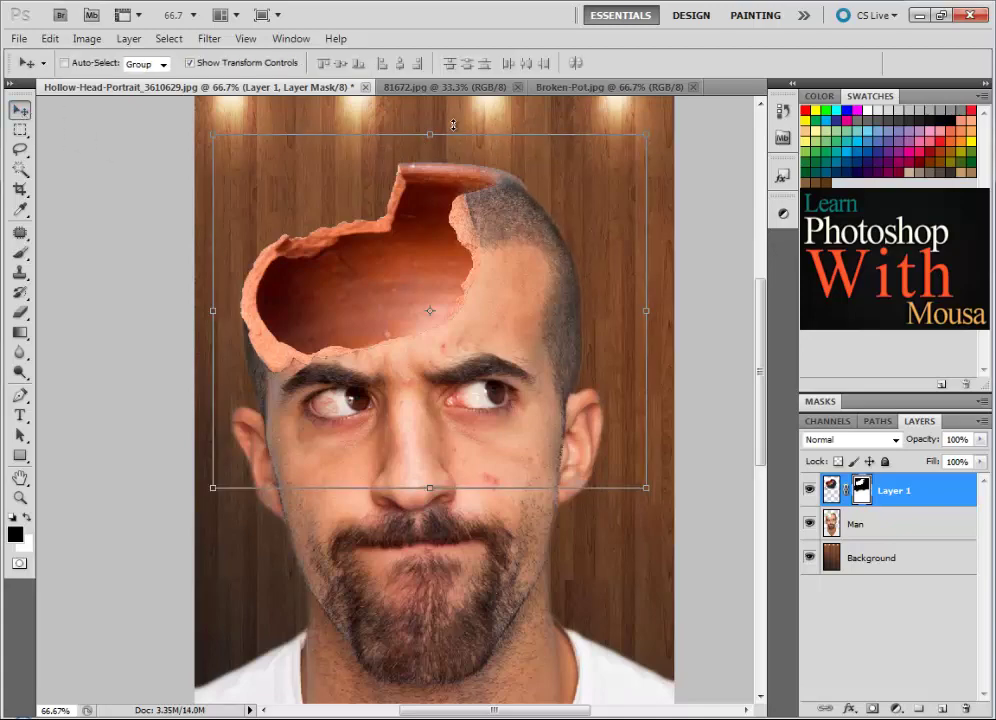
{"action": "left_click_drag", "start_coordinate": [430, 132], "coordinate": [429, 137]}
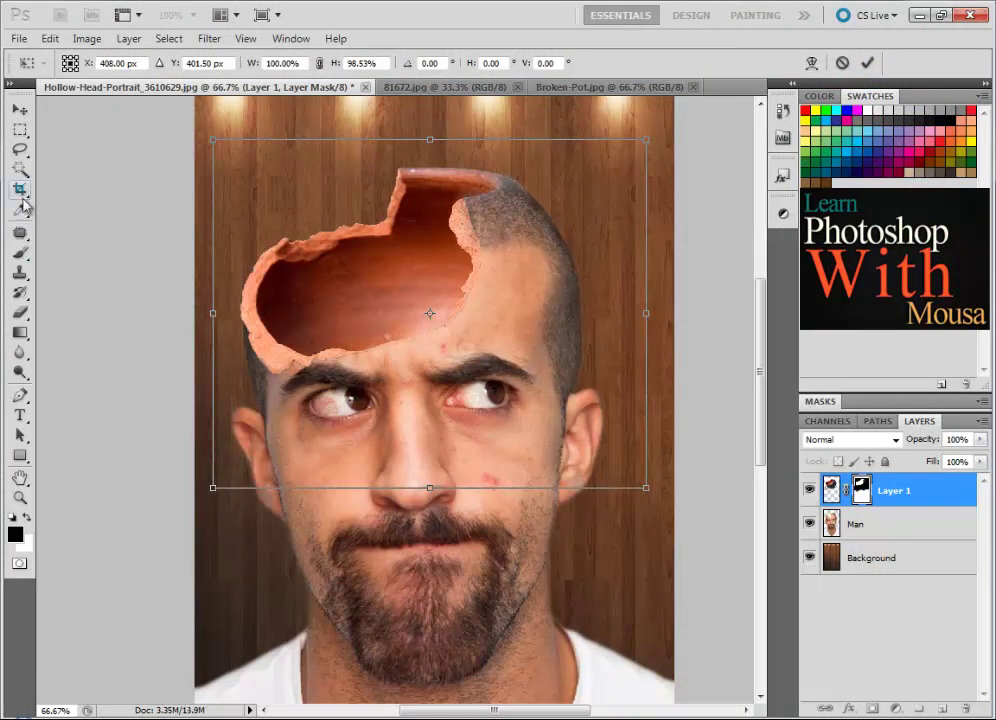
{"action": "left_click", "coordinate": [19, 251]}
{"action": "left_click", "coordinate": [432, 287]}
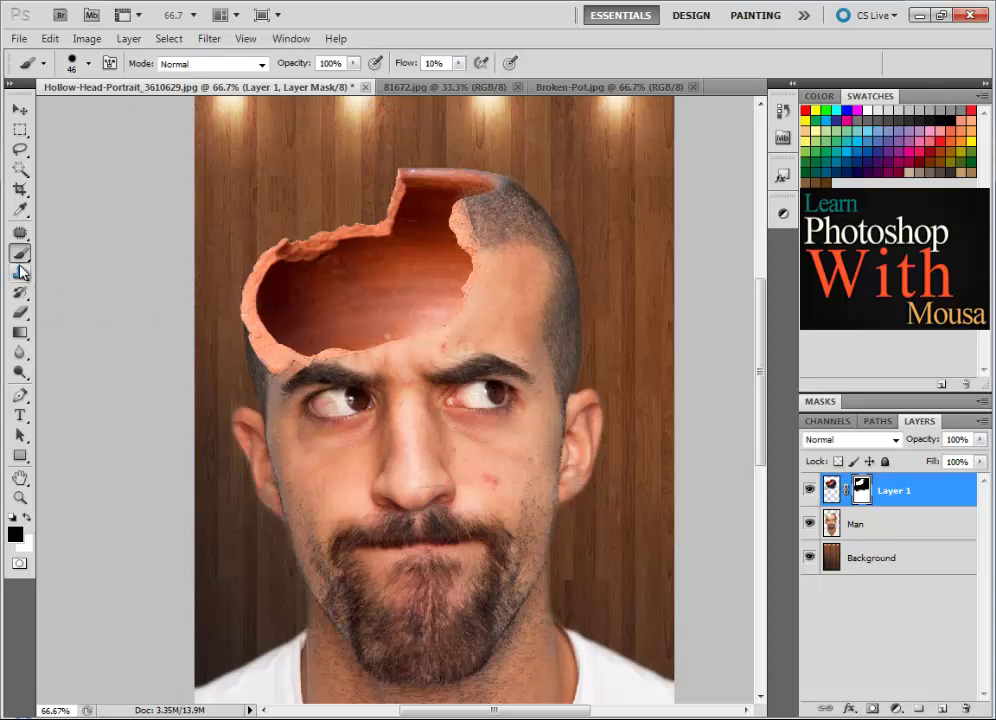
- Zoom to 200% on the pot opening and set up the Sharpen tool at 33 px
{"action": "left_click", "coordinate": [20, 479]}
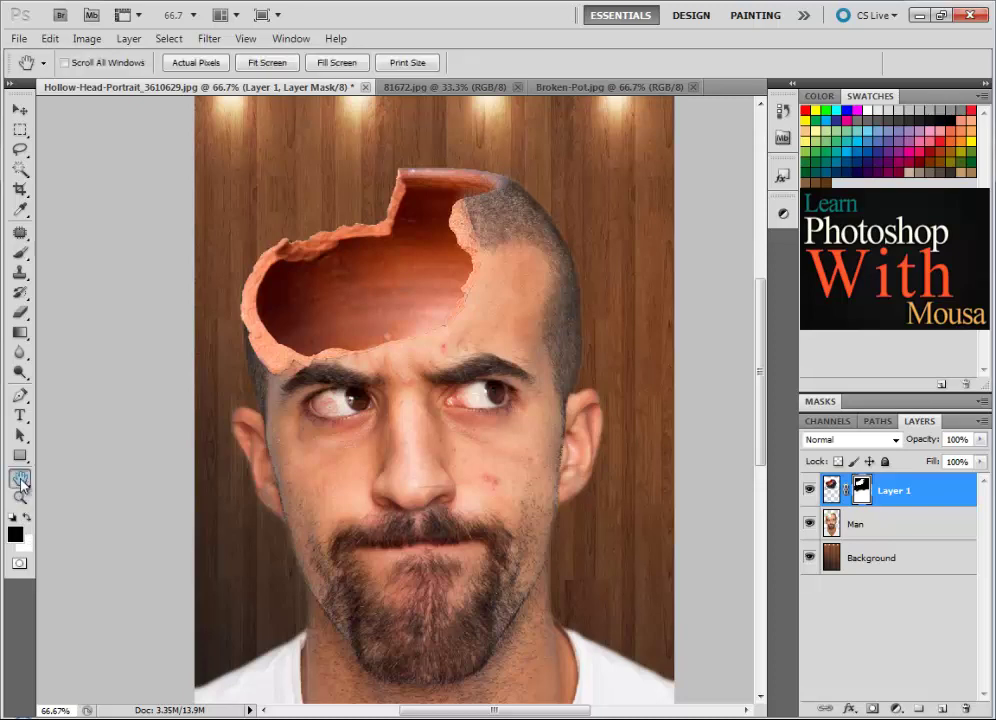
{"action": "left_click", "coordinate": [20, 497]}
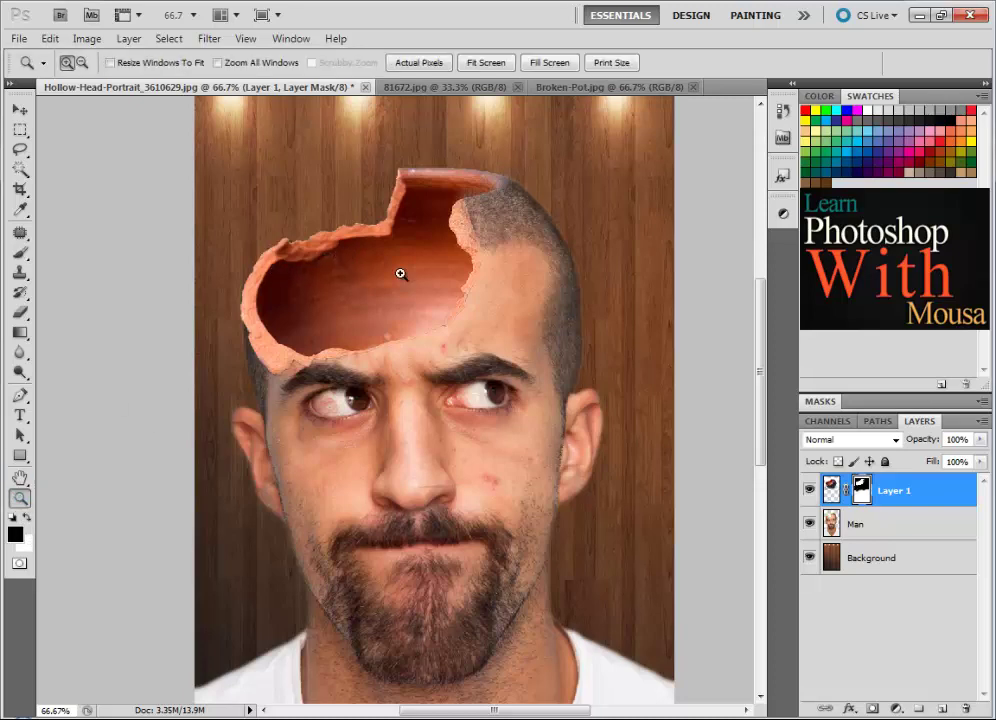
{"action": "left_click", "coordinate": [385, 242]}
{"action": "left_click", "coordinate": [329, 245]}
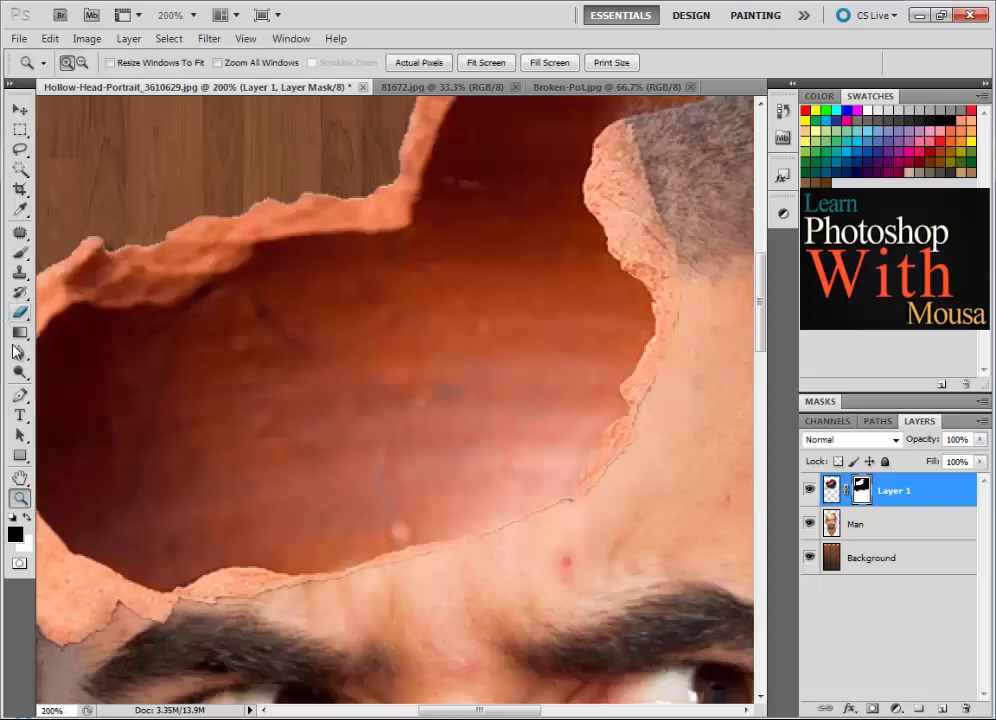
{"action": "left_click", "coordinate": [18, 350]}
{"action": "left_click", "coordinate": [89, 365]}
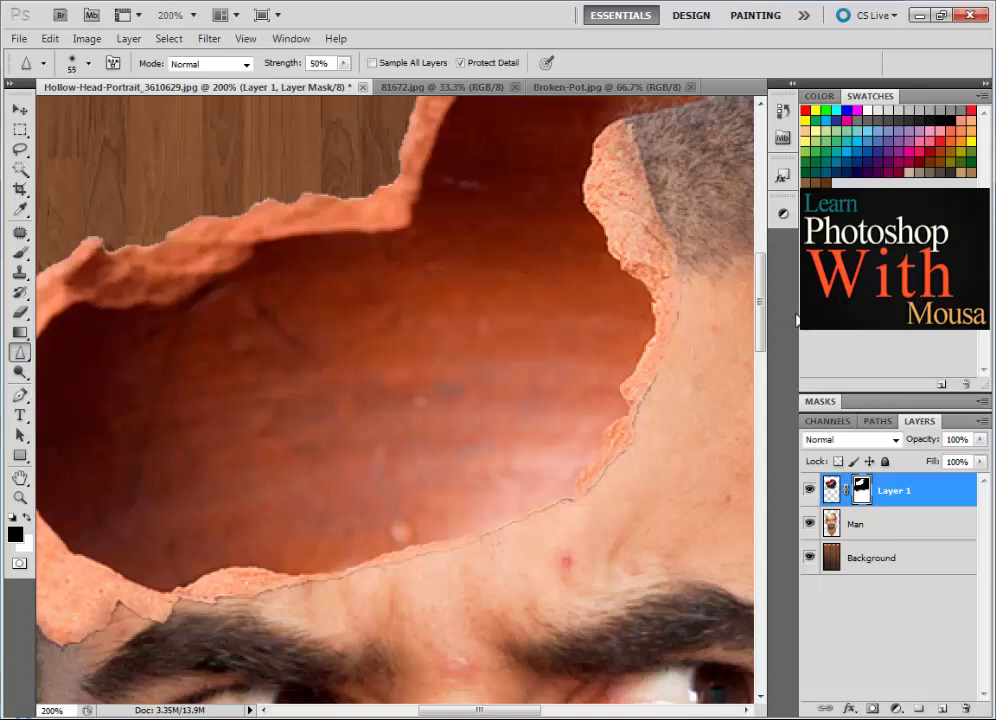
{"action": "left_click_drag", "start_coordinate": [763, 303], "coordinate": [763, 276]}
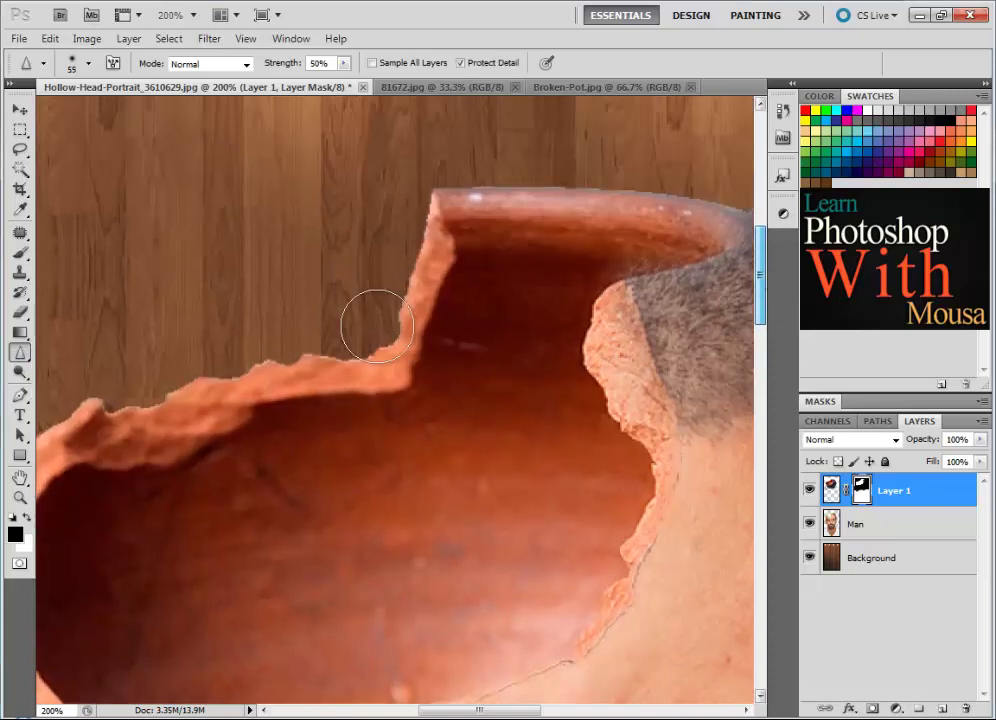
{"action": "right_click", "coordinate": [438, 267]}
{"action": "left_click_drag", "start_coordinate": [502, 300], "coordinate": [489, 300]}
{"action": "key", "text": "Return"}
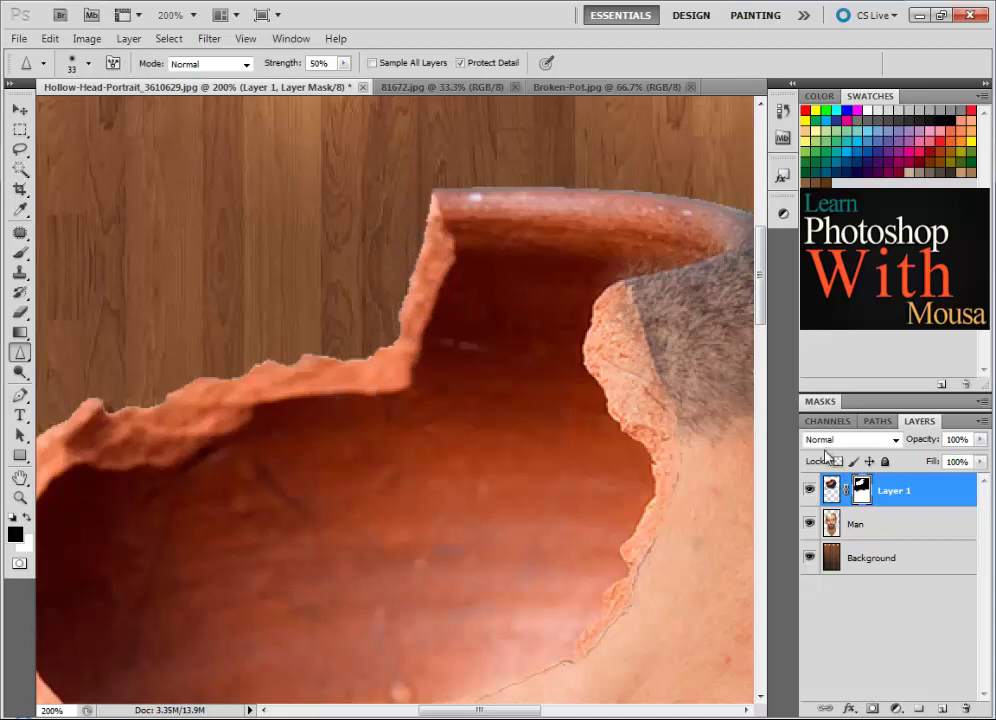
- Sharpen the pot's broken rim on Layer 1's pixels, then touch it up with the Blur tool
{"action": "left_click", "coordinate": [831, 490]}
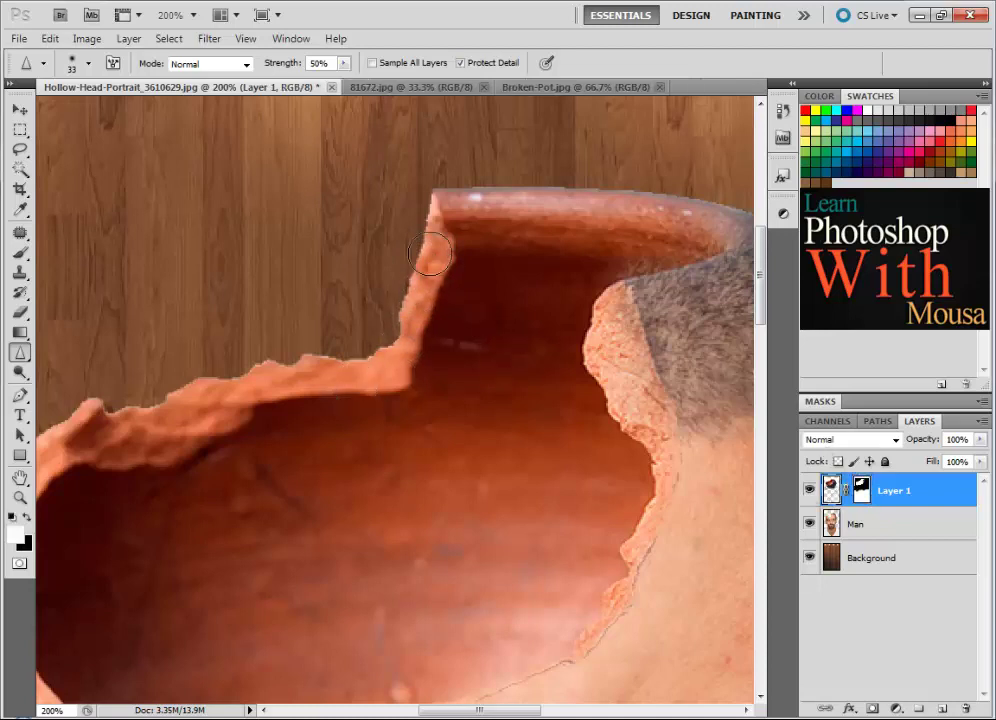
{"action": "mouse_move", "coordinate": [402, 342]}
{"action": "left_mouse_down"}
{"action": "mouse_move", "coordinate": [211, 405]}
{"action": "mouse_move", "coordinate": [398, 330]}
{"action": "mouse_move", "coordinate": [196, 432]}
{"action": "mouse_move", "coordinate": [245, 413]}
{"action": "mouse_move", "coordinate": [341, 403]}
{"action": "left_mouse_up"}
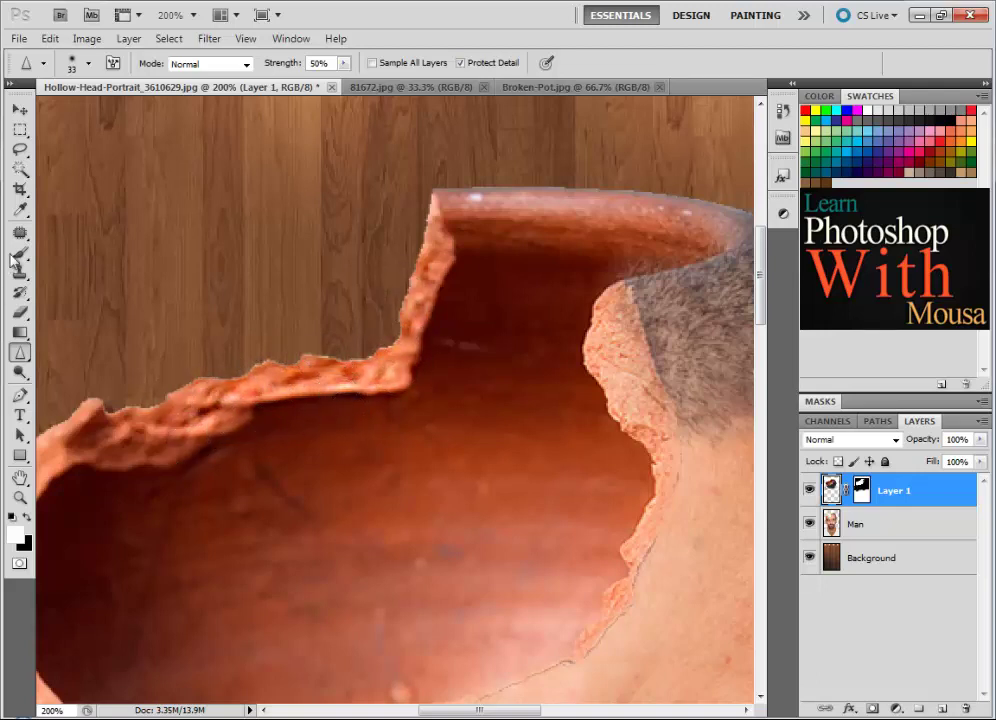
{"action": "right_click", "coordinate": [19, 352]}
{"action": "left_click", "coordinate": [80, 349]}
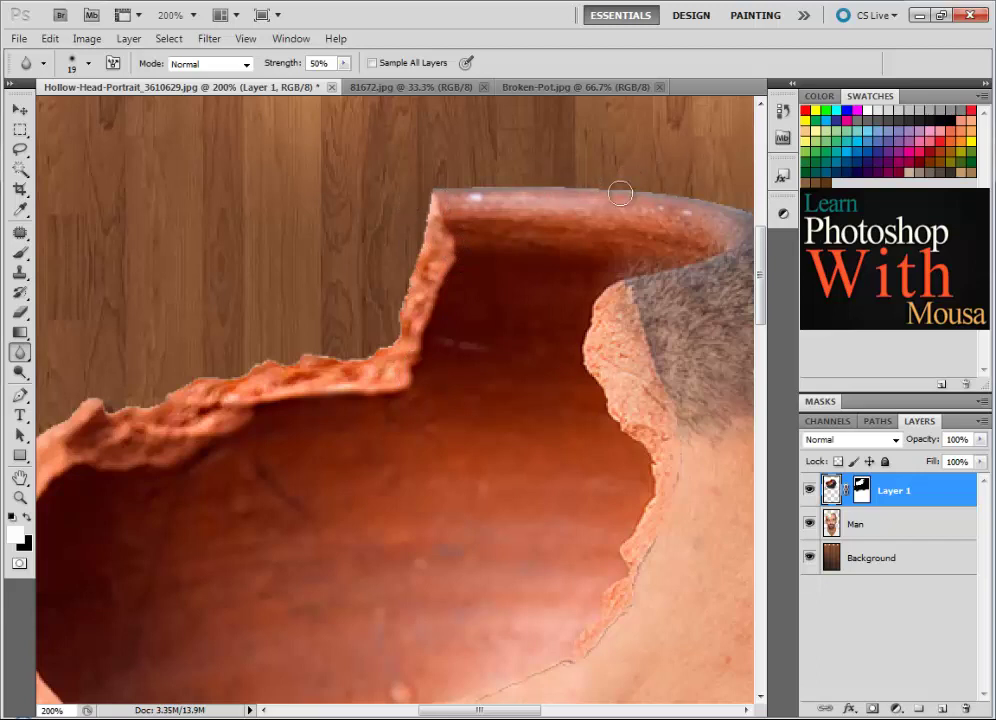
{"action": "left_click_drag", "start_coordinate": [508, 709], "coordinate": [455, 709]}
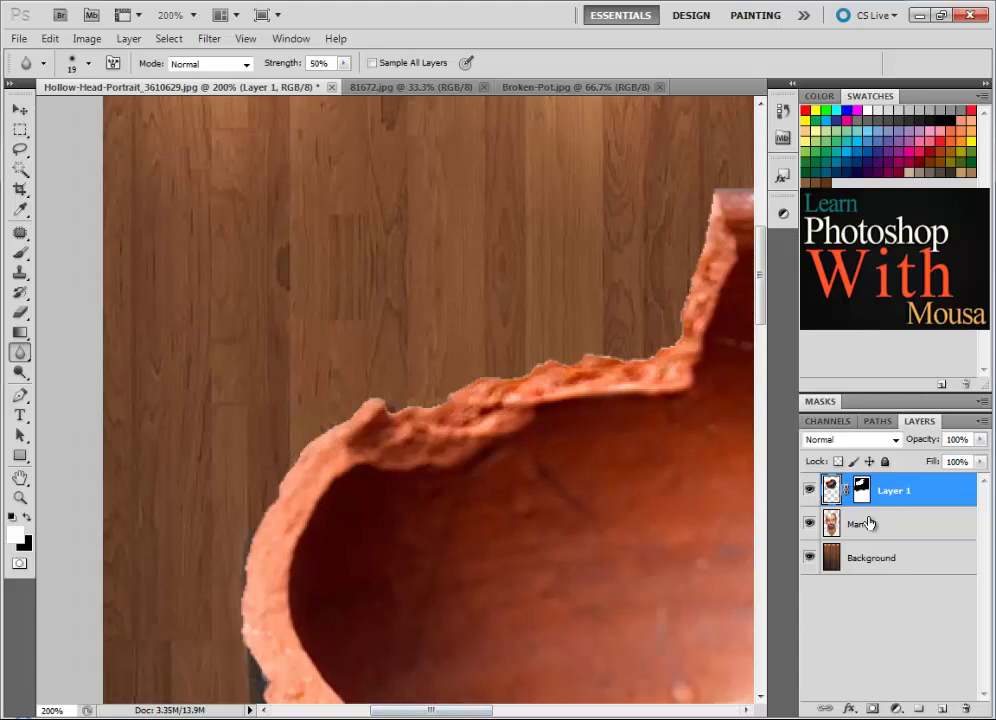
- Fit the full composite on screen at 48.4% and make Layer 1 the active layer
{"action": "left_click", "coordinate": [868, 523]}
{"action": "key", "text": "b"}
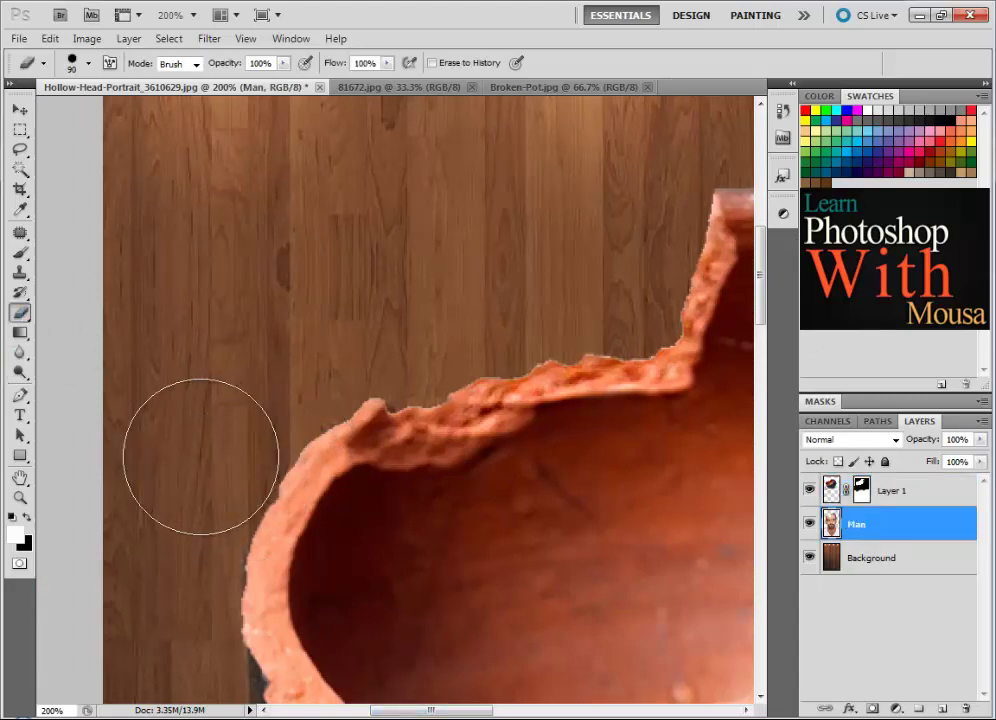
{"action": "left_click", "coordinate": [19, 497]}
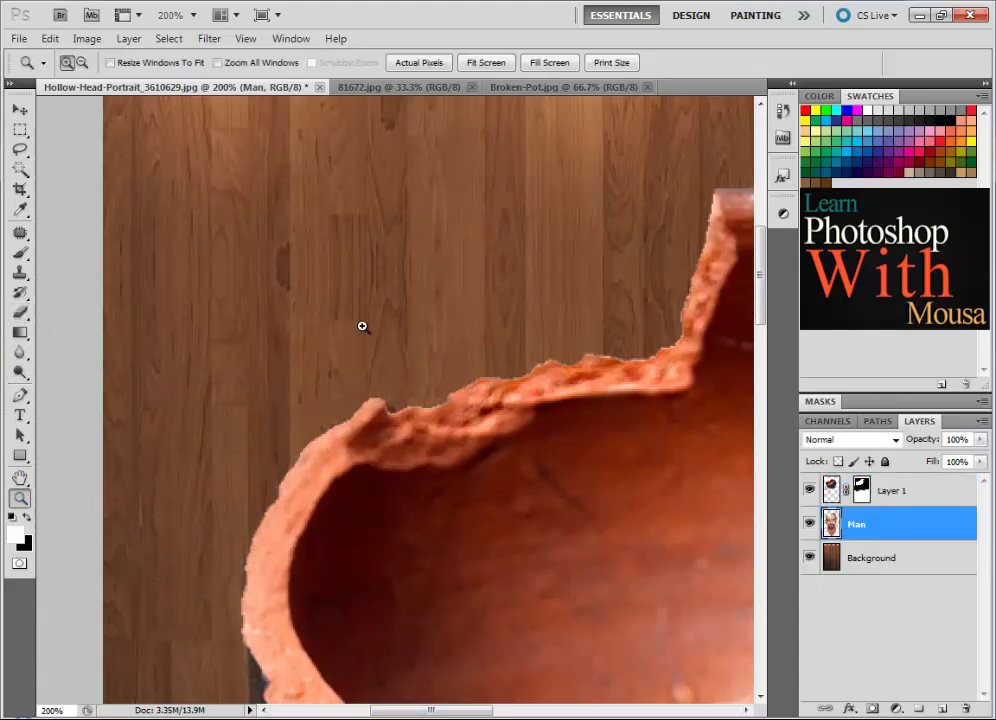
{"action": "right_click", "coordinate": [447, 303]}
{"action": "left_click", "coordinate": [470, 316]}
{"action": "left_click", "coordinate": [20, 108]}
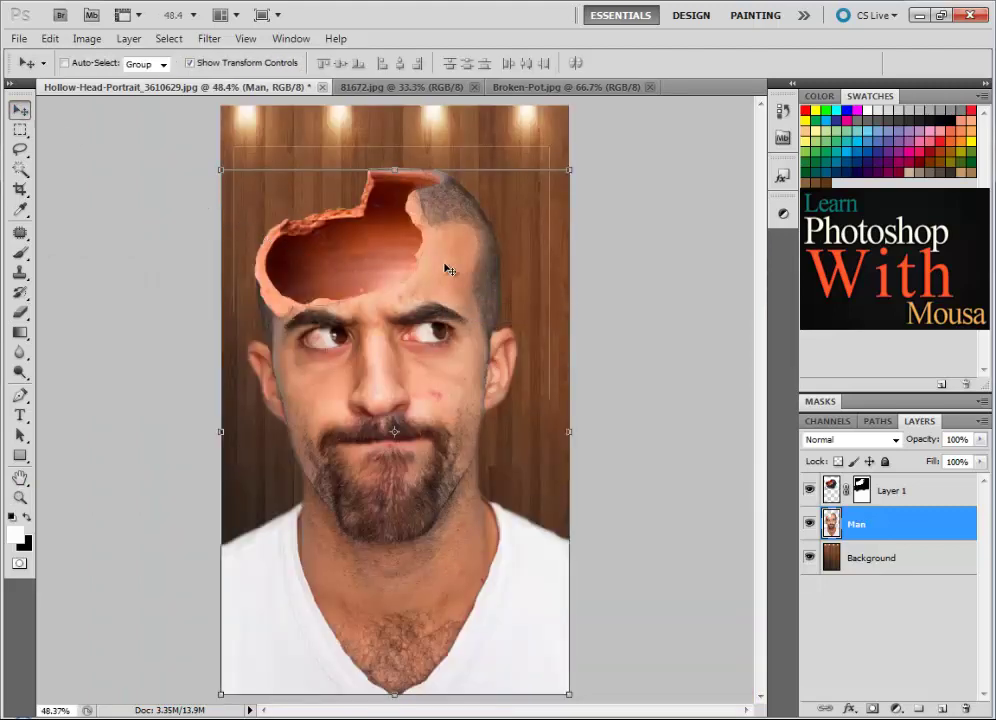
{"action": "left_click", "coordinate": [869, 589]}
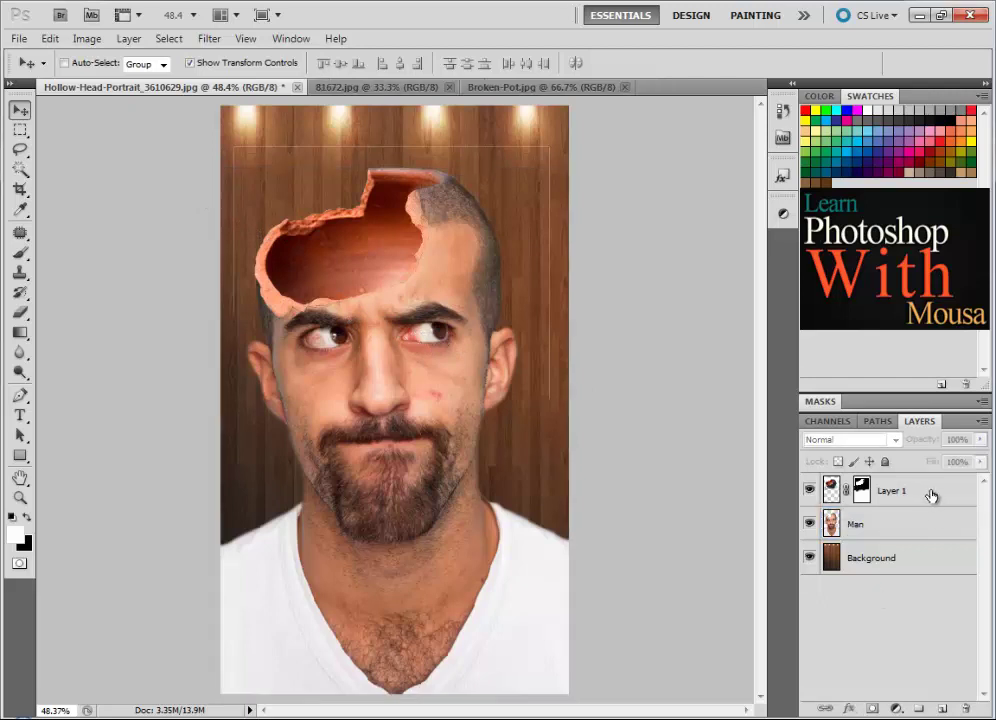
{"action": "left_click", "coordinate": [893, 492]}
{"action": "left_click", "coordinate": [870, 589]}
{"action": "left_click", "coordinate": [903, 500]}
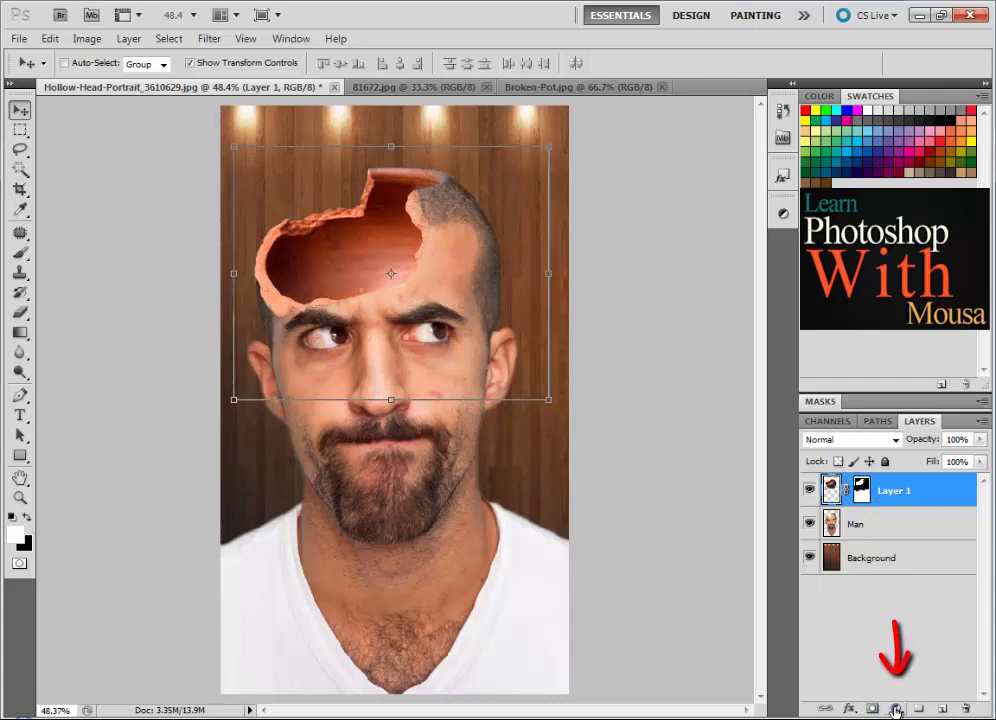
- Add a Vibrance adjustment layer and clip it to the pot layer
{"action": "left_click", "coordinate": [896, 708]}
{"action": "left_click", "coordinate": [872, 500]}
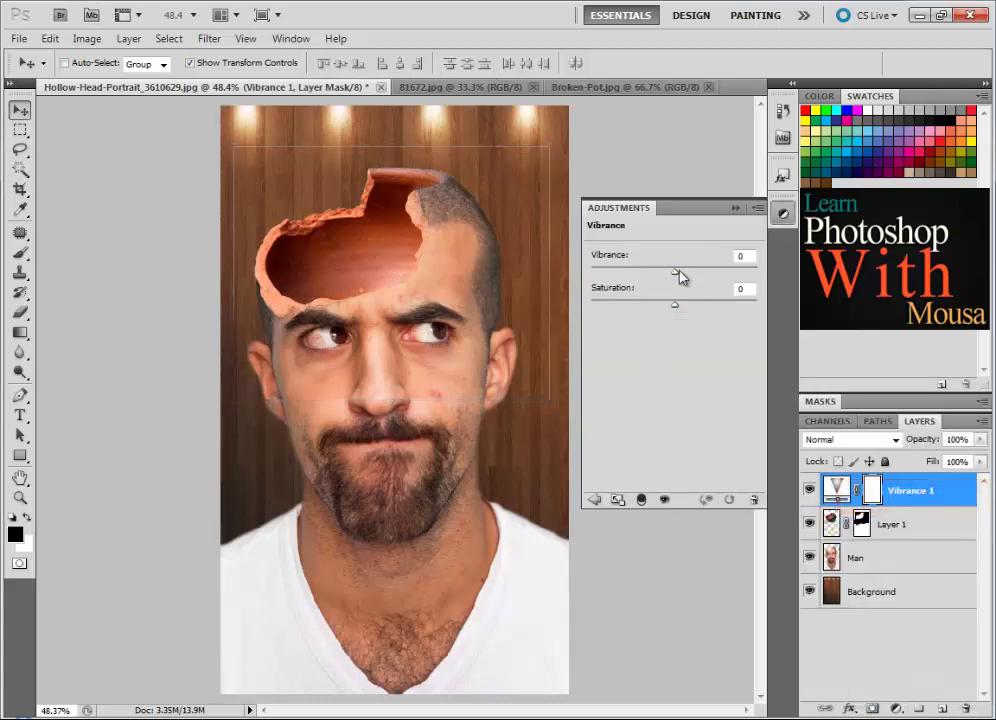
{"action": "mouse_move", "coordinate": [705, 278]}
{"action": "left_mouse_down"}
{"action": "mouse_move", "coordinate": [771, 287]}
{"action": "mouse_move", "coordinate": [625, 291]}
{"action": "mouse_move", "coordinate": [779, 284]}
{"action": "mouse_move", "coordinate": [649, 285]}
{"action": "mouse_move", "coordinate": [674, 286]}
{"action": "left_mouse_up"}
{"action": "left_click", "coordinate": [733, 209]}
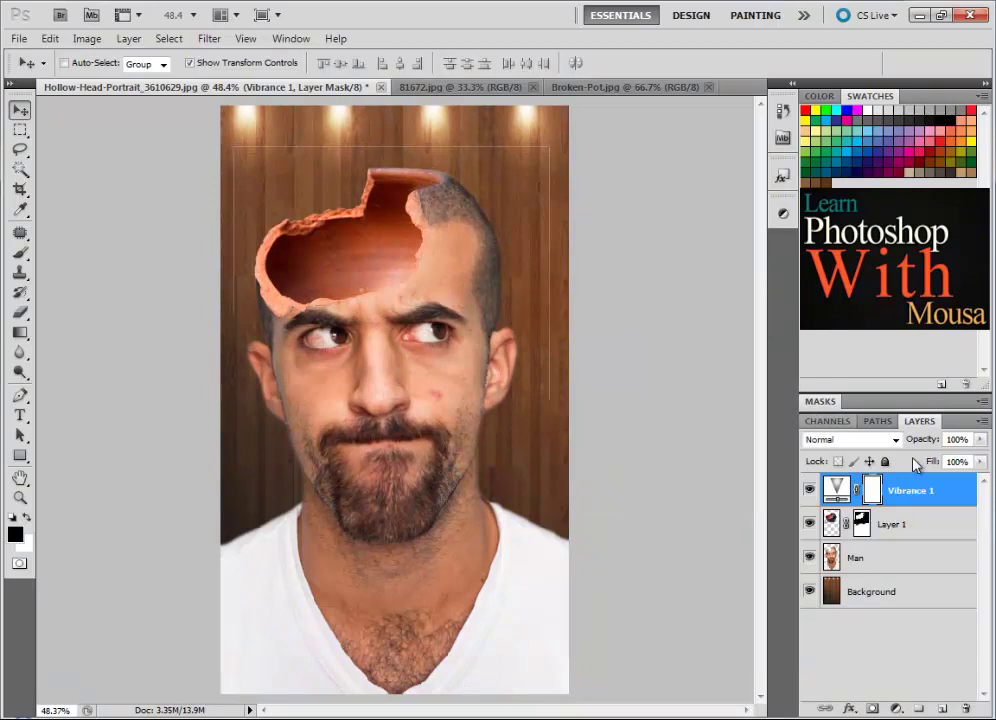
{"action": "right_click", "coordinate": [903, 497]}
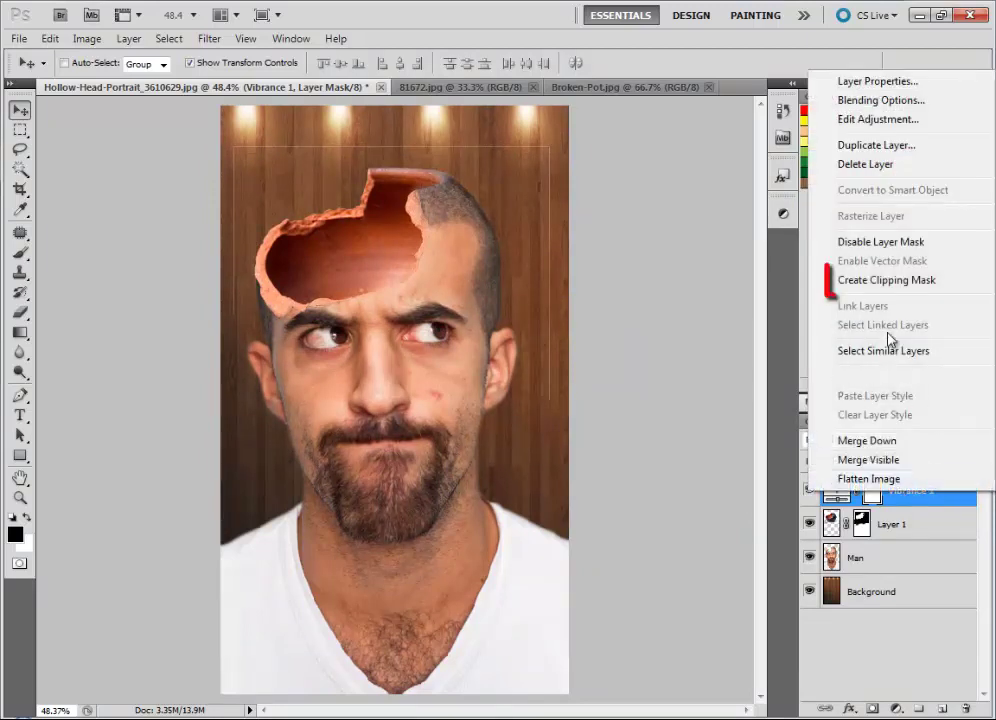
{"action": "left_click", "coordinate": [850, 281]}
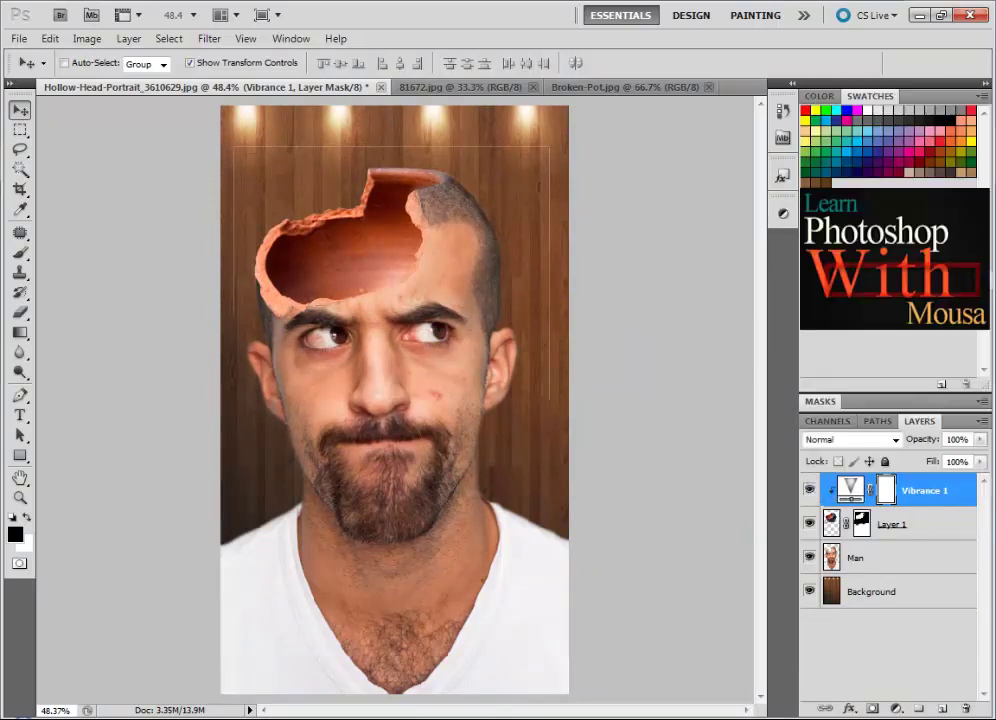
- Set Vibrance 1's Vibrance slider to -28 to mute the pot
{"action": "left_click", "coordinate": [848, 490]}
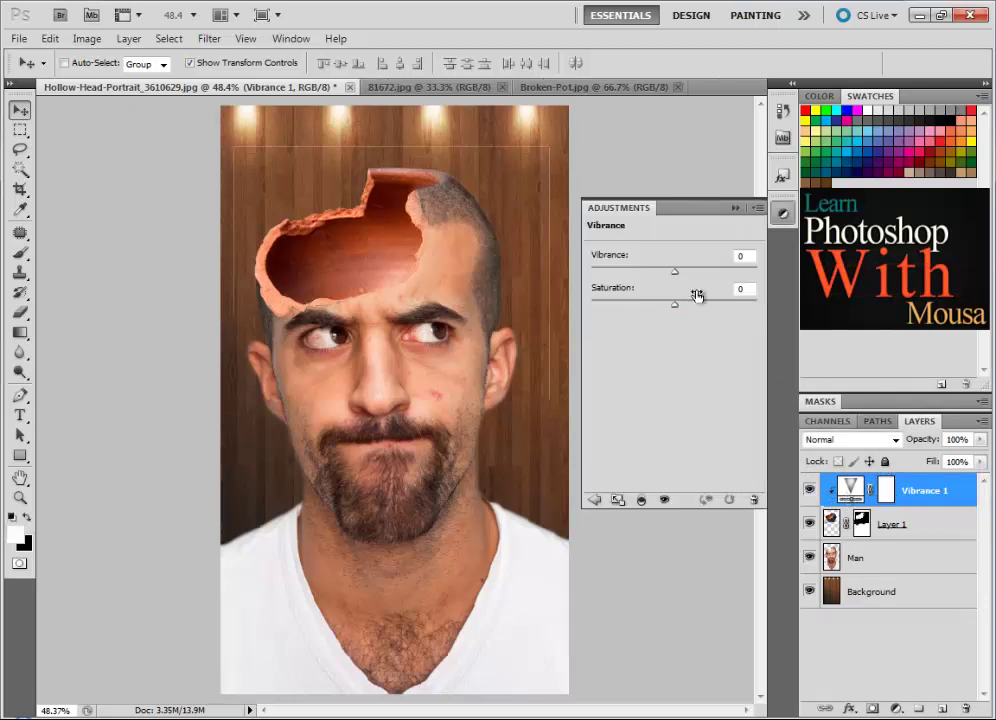
{"action": "left_click_drag", "start_coordinate": [676, 271], "coordinate": [722, 271]}
{"action": "left_click_drag", "start_coordinate": [636, 284], "coordinate": [538, 291]}
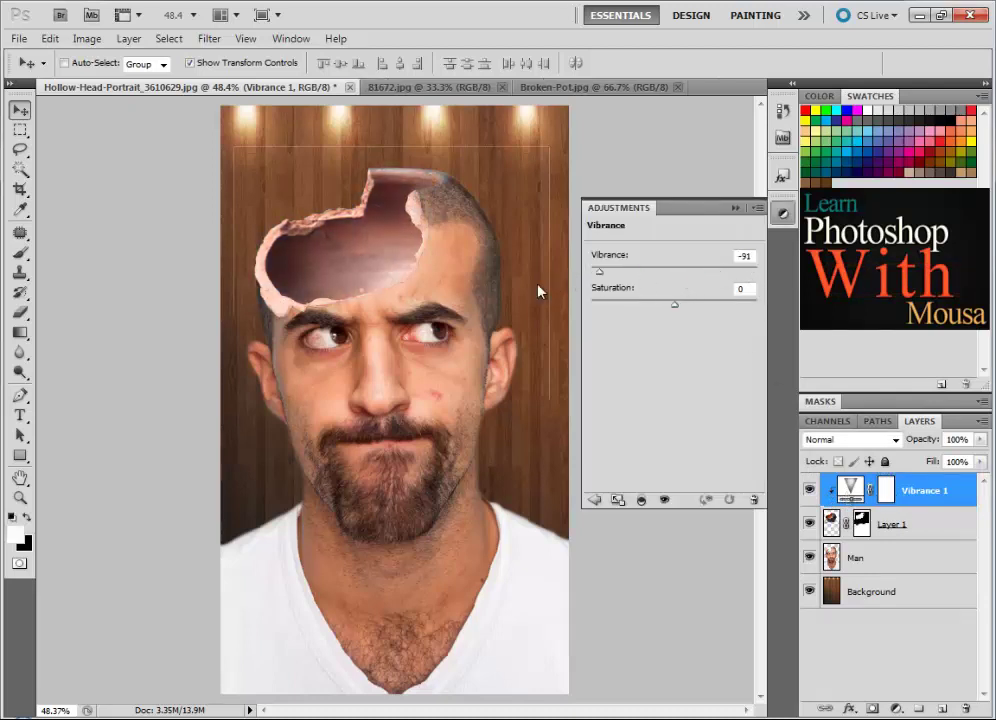
{"action": "mouse_move", "coordinate": [644, 280]}
{"action": "left_mouse_down"}
{"action": "mouse_move", "coordinate": [685, 270]}
{"action": "mouse_move", "coordinate": [651, 277]}
{"action": "left_mouse_up"}
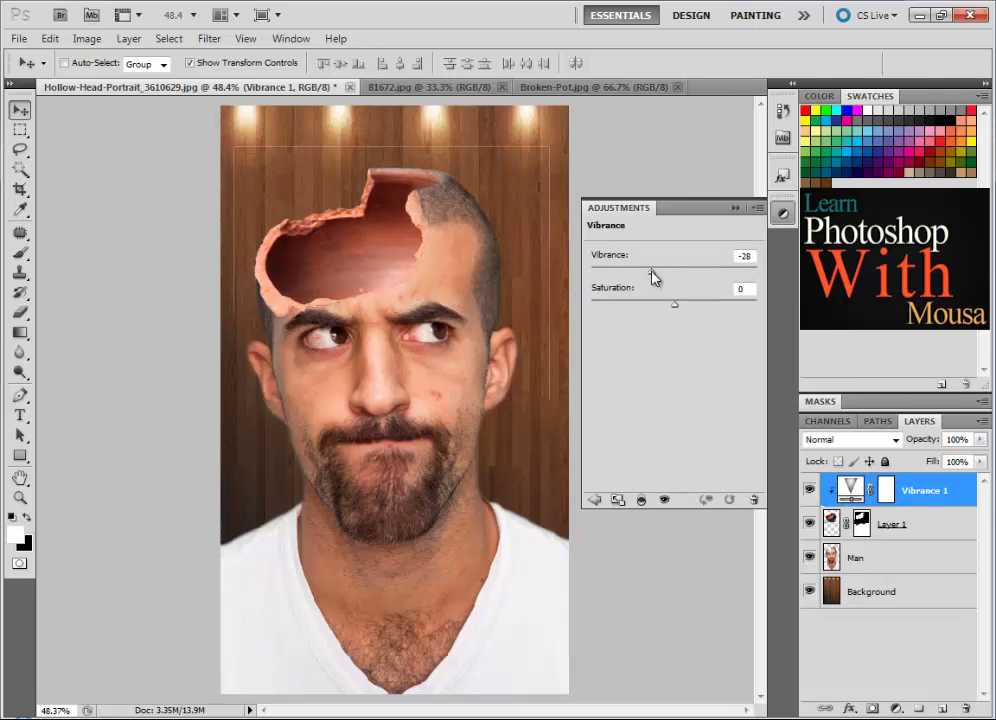
{"action": "left_click", "coordinate": [733, 208]}
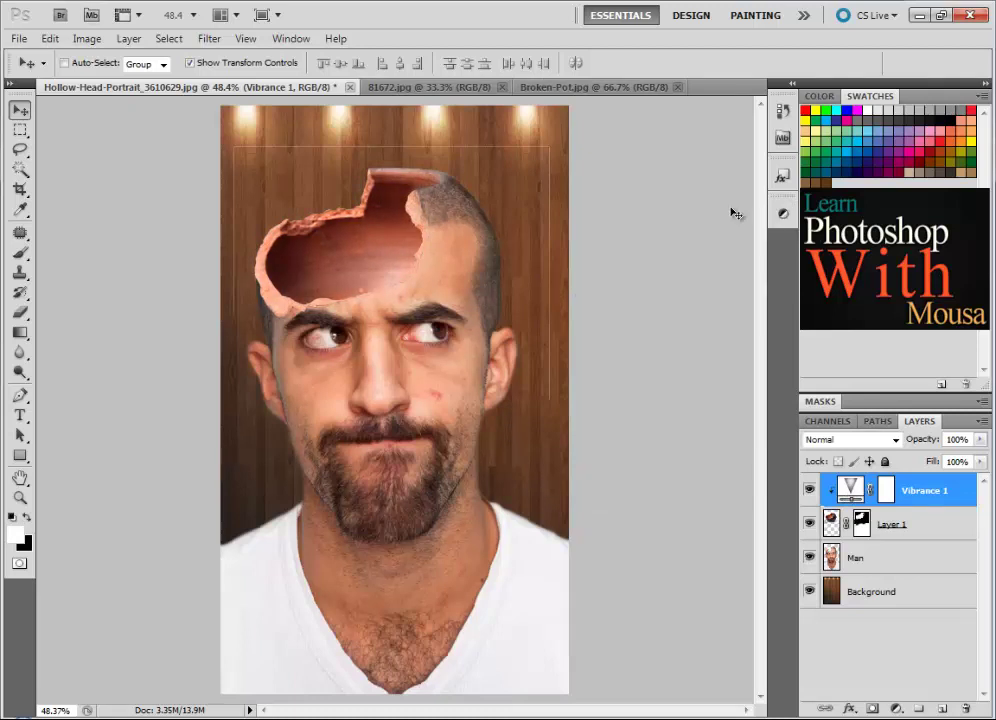
{"action": "left_click", "coordinate": [905, 560]}
{"action": "left_click", "coordinate": [893, 709]}
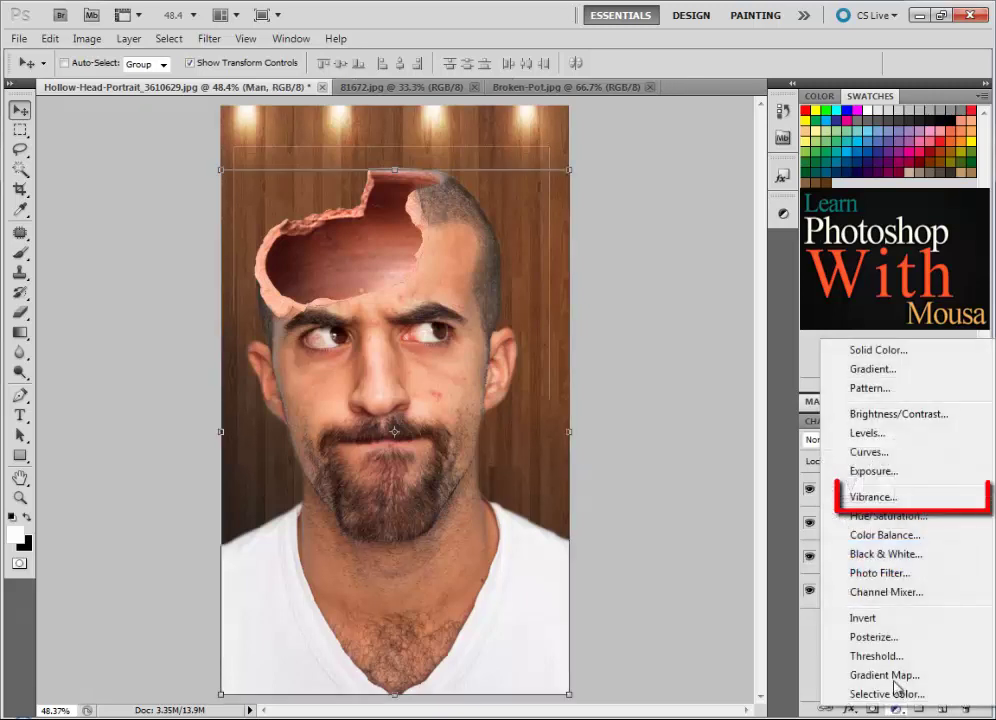
- Add Vibrance 2 clipped to the Man layer, raising Saturation to about +7
{"action": "left_click", "coordinate": [860, 493]}
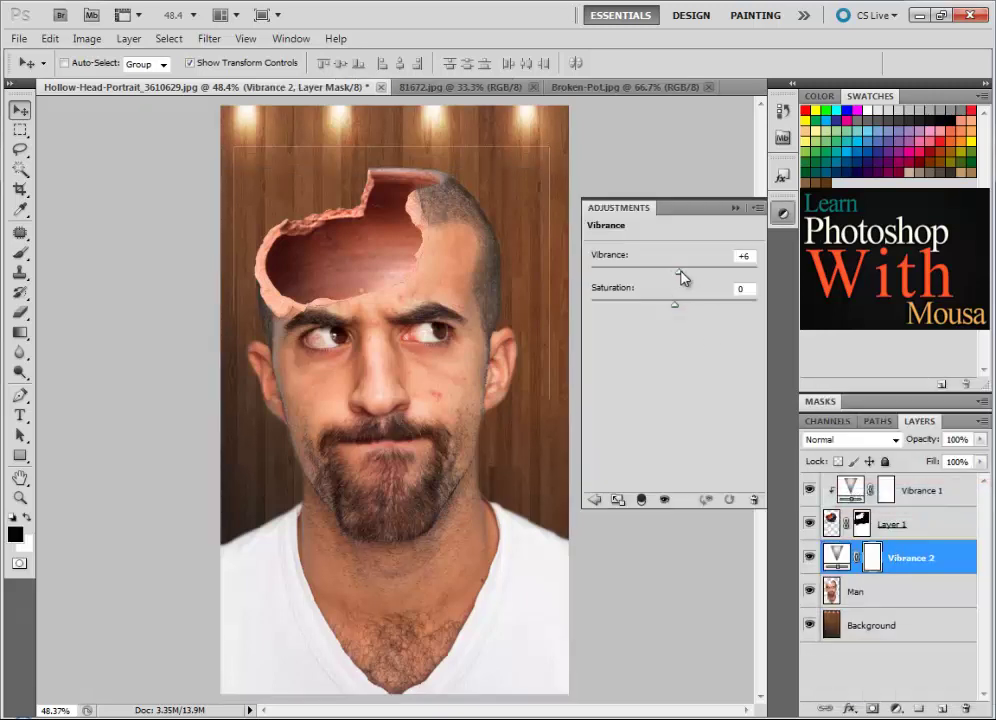
{"action": "left_click_drag", "start_coordinate": [683, 278], "coordinate": [488, 300]}
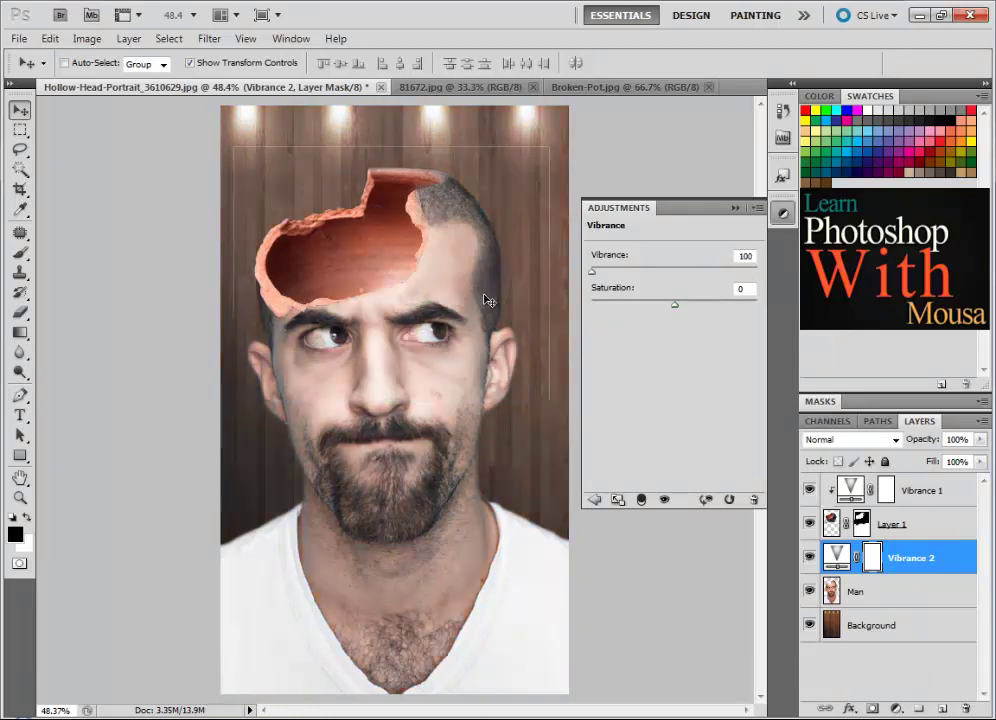
{"action": "right_click", "coordinate": [912, 562]}
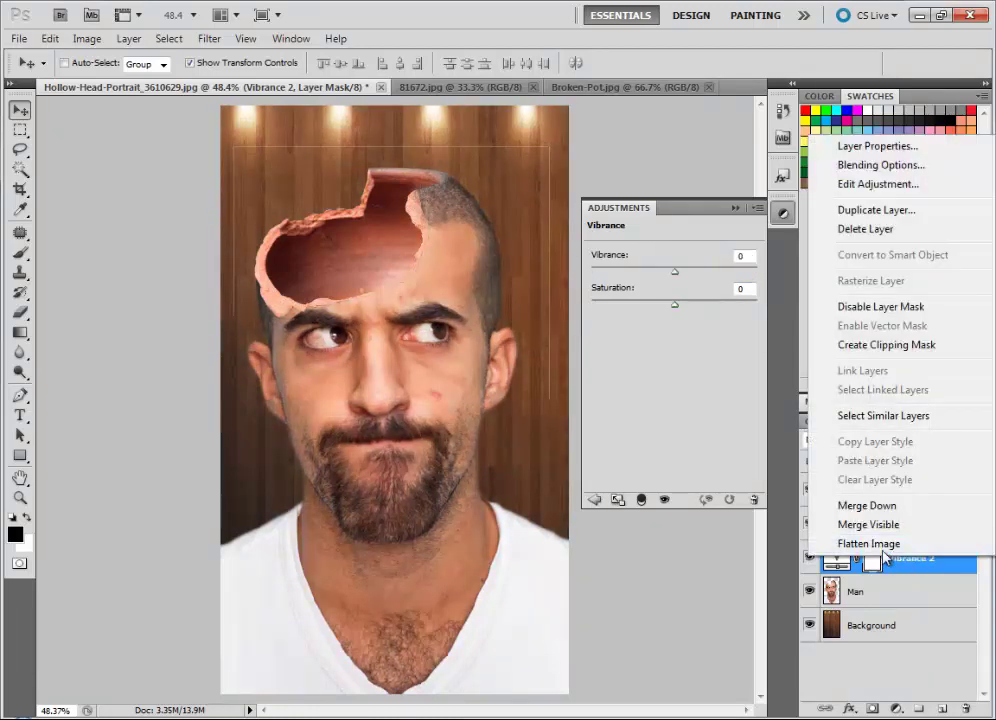
{"action": "left_click", "coordinate": [898, 347]}
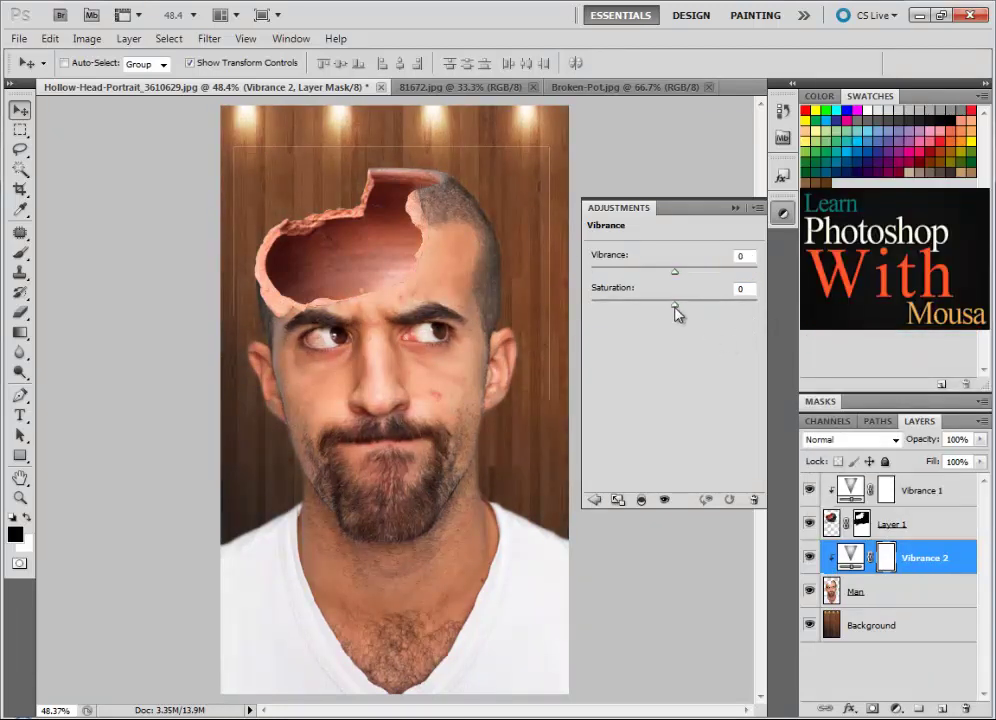
{"action": "left_click_drag", "start_coordinate": [711, 309], "coordinate": [700, 309]}
{"action": "left_click", "coordinate": [735, 208]}
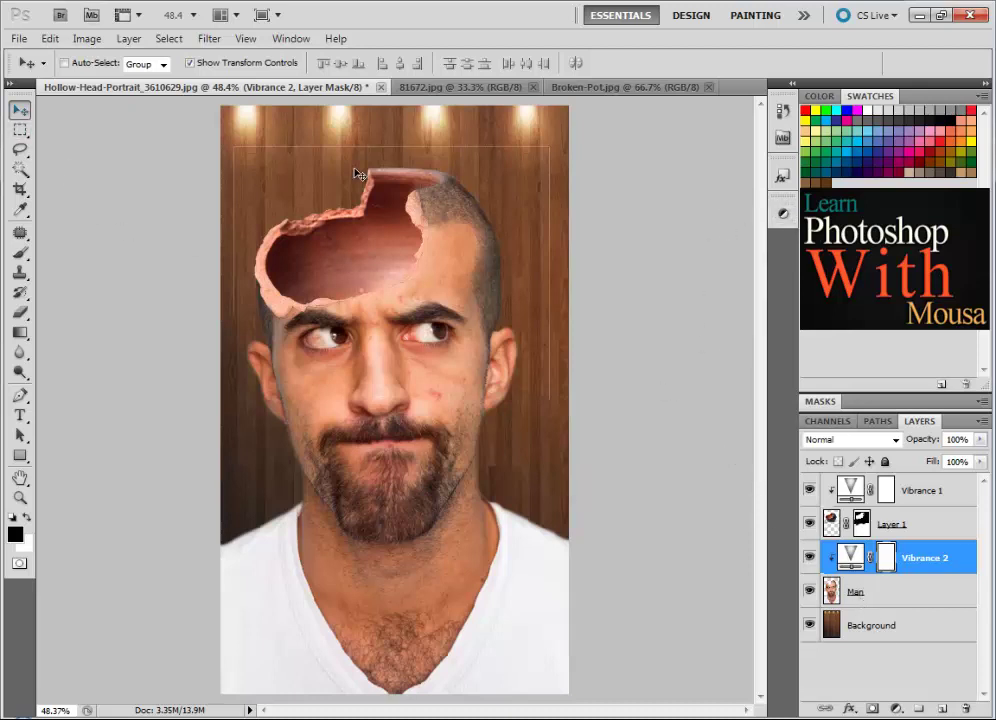
- Select the pot layer's mask and switch to the Brush tool
{"action": "left_click", "coordinate": [907, 588]}
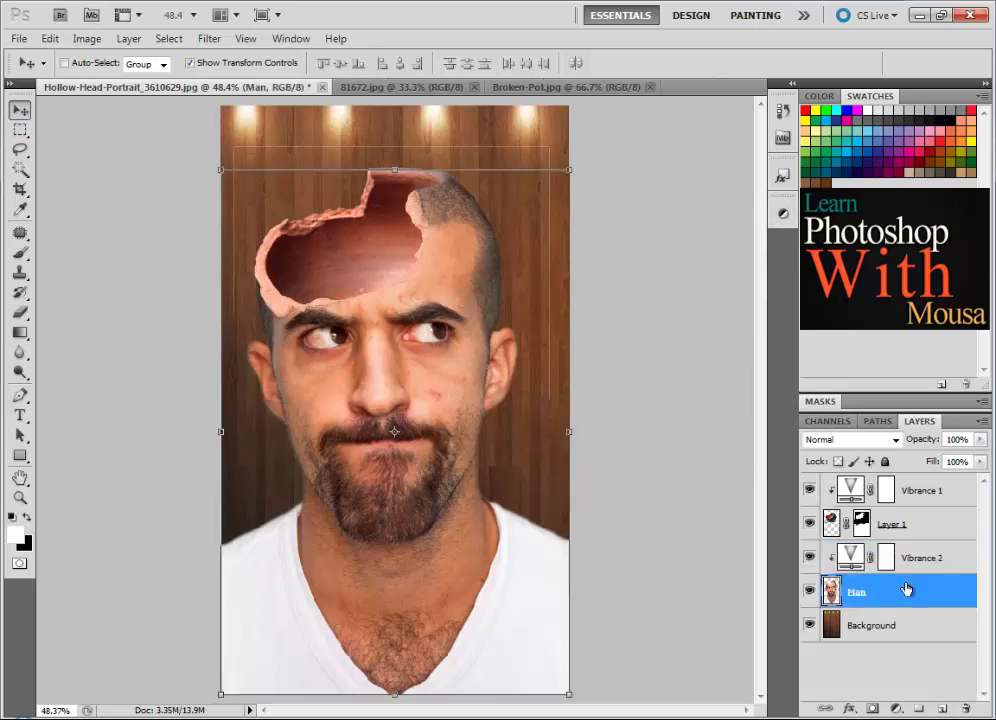
{"action": "left_click", "coordinate": [902, 498]}
{"action": "left_click", "coordinate": [861, 523]}
{"action": "key", "text": "b"}
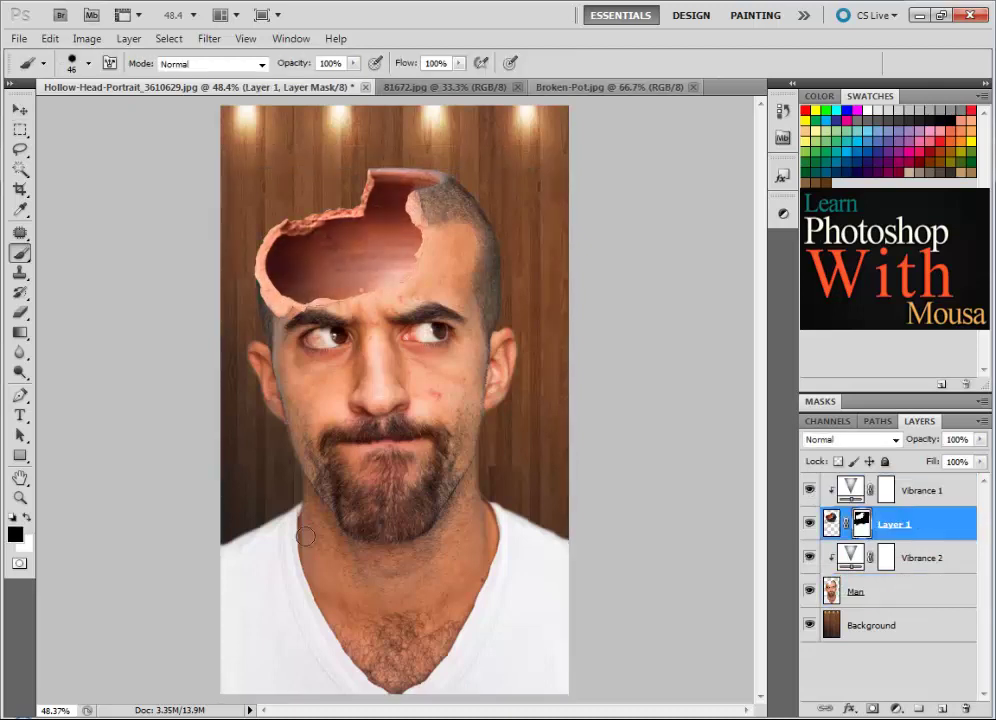
- Close the 81672.jpg and Broken-Pot.jpg document tabs
{"action": "left_click", "coordinate": [482, 86]}
{"action": "left_click", "coordinate": [517, 87]}
{"action": "left_click", "coordinate": [541, 87]}
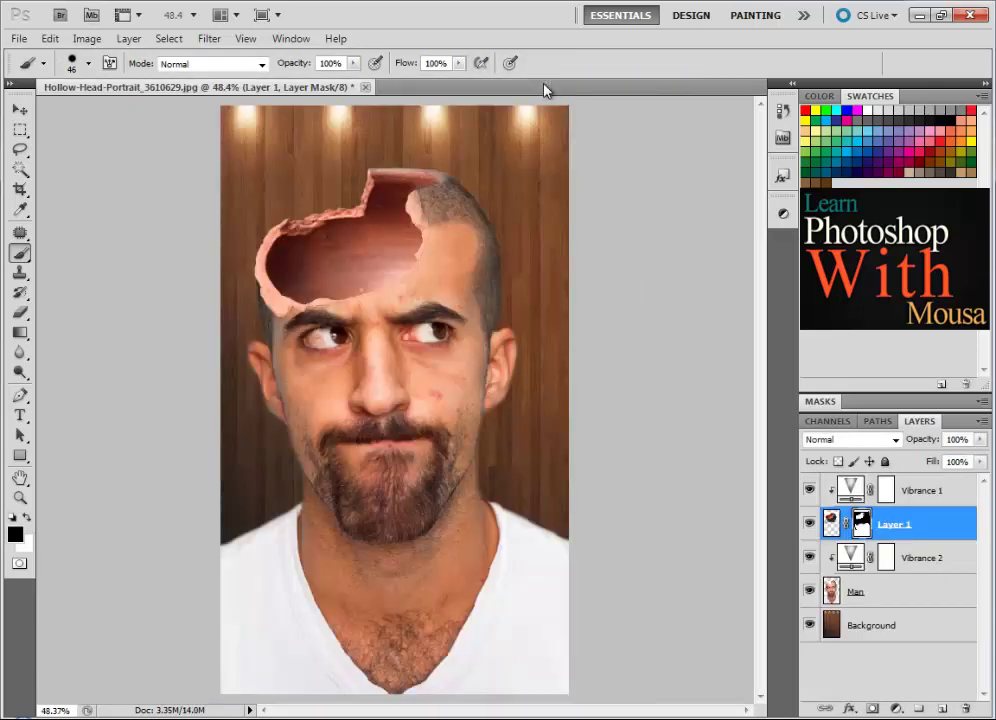